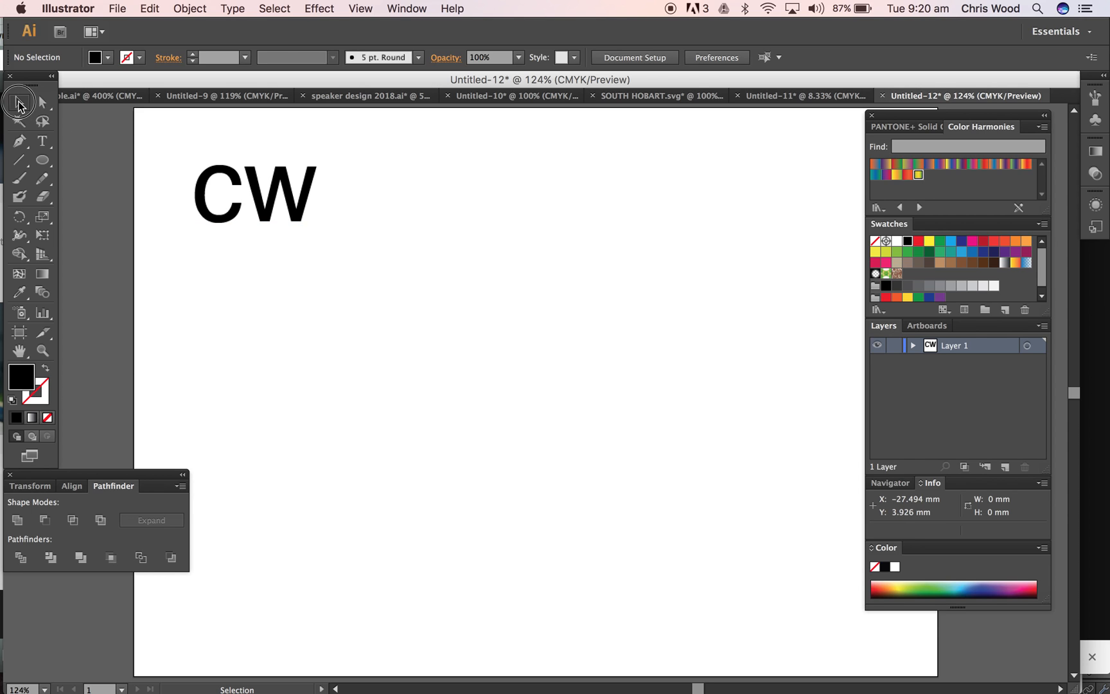
Nudge the CW text slightly on the artboard and place a copy of it to its right
left_click(272, 189)
mouse_move(294, 203)
left_mouse_down()
mouse_move(455, 303)
mouse_move(310, 204)
mouse_move(286, 207)
left_mouse_up()
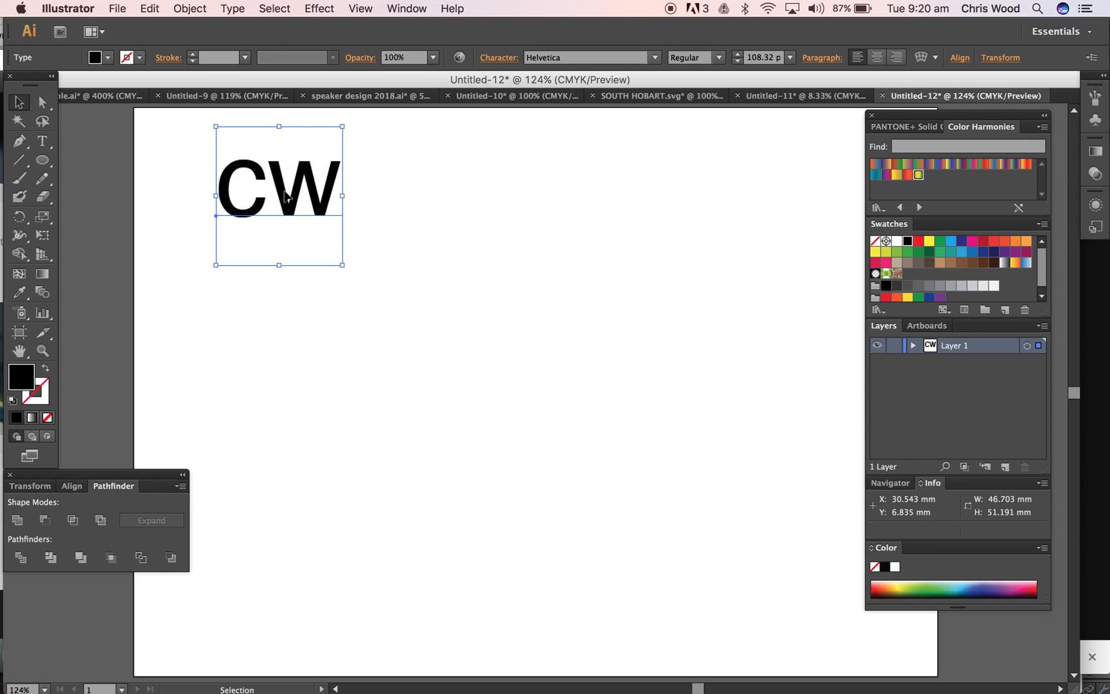
left_click_drag(286, 196, 471, 201)
left_click(439, 231)
left_click(275, 197)
left_click(286, 292)
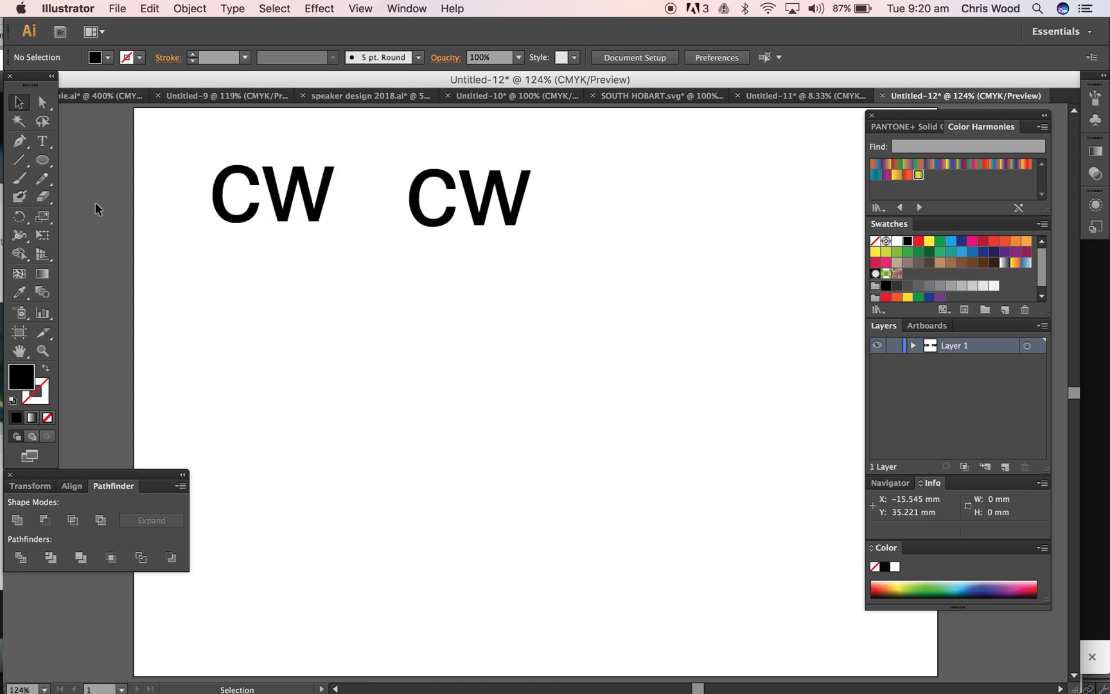
Place a third copy of the CW text in the same row, to the right of the second one
left_click(286, 193)
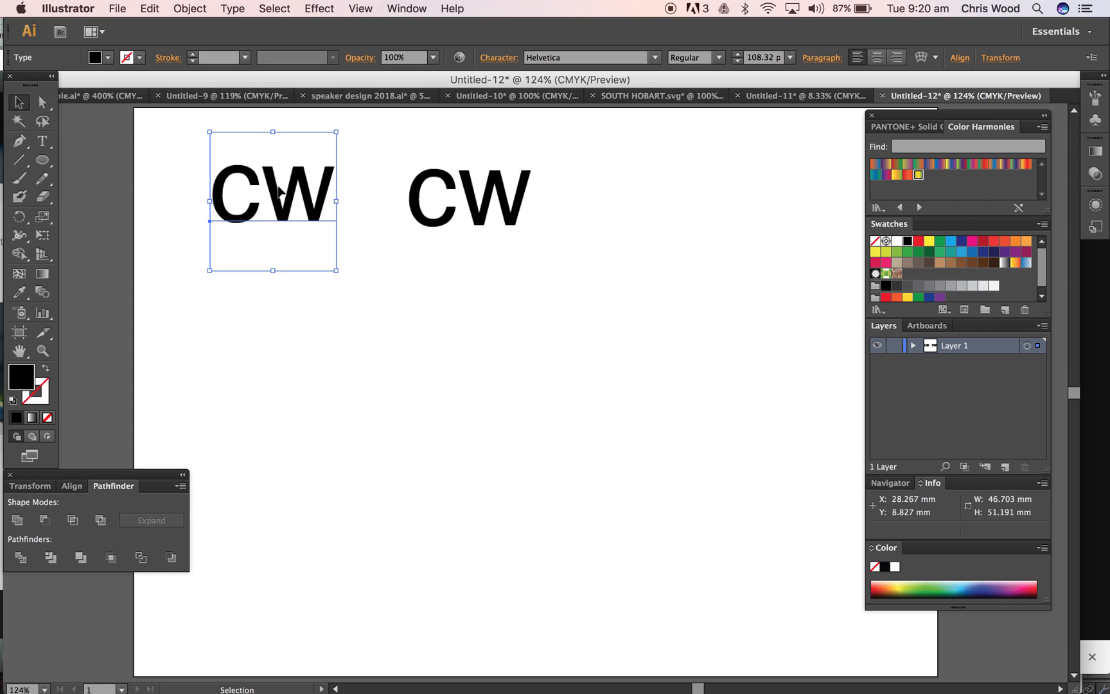
left_click(460, 201)
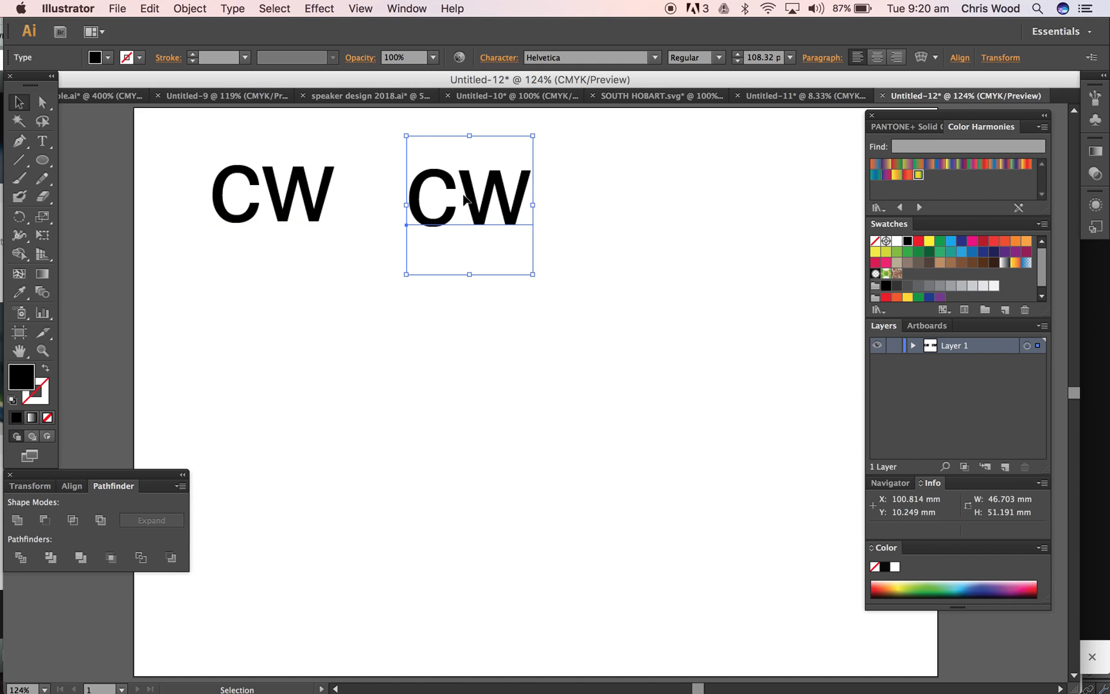
left_click_drag(466, 199, 651, 196)
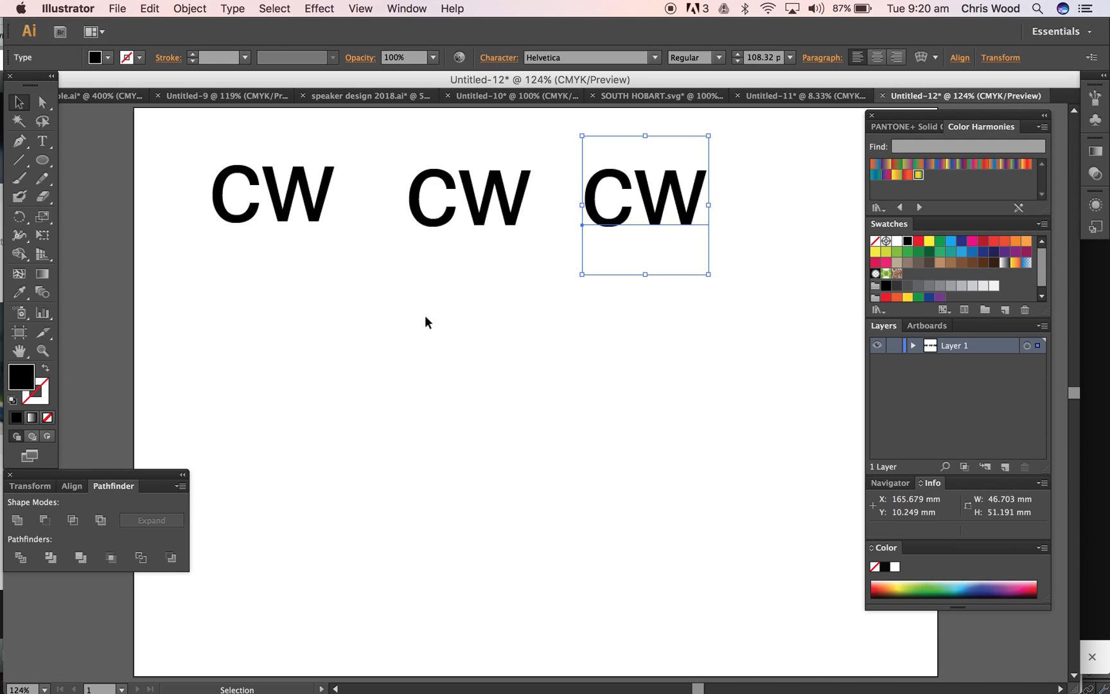
left_click(407, 321)
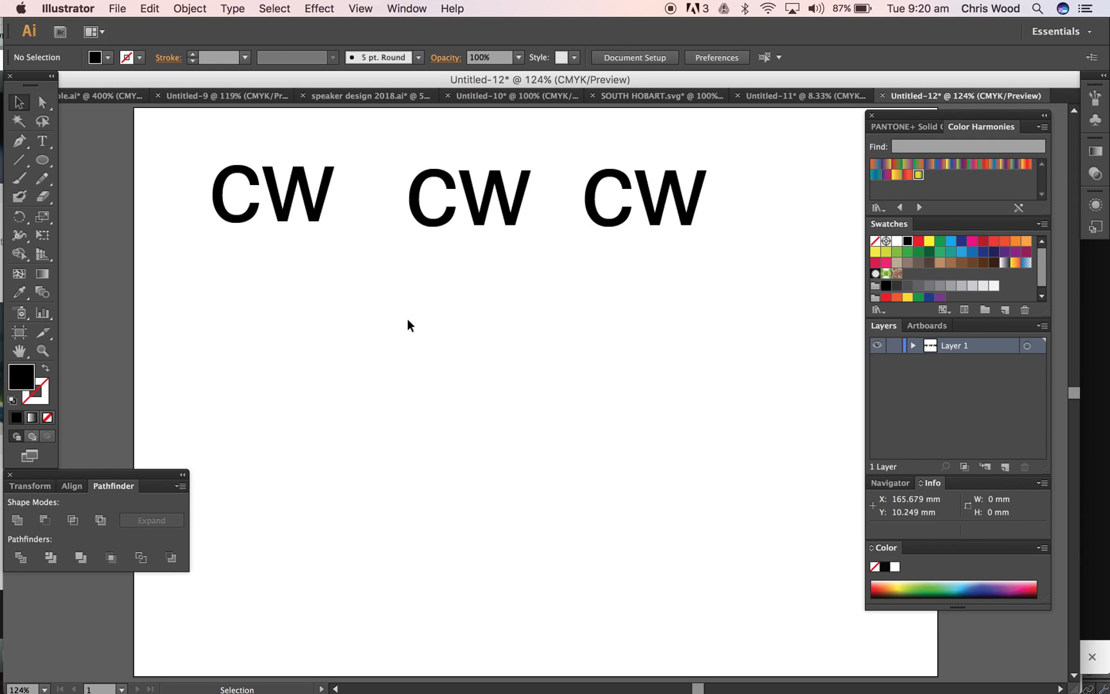
Draw an ellipse about 96 mm wide and 39 mm high below the text and fill it with magenta
left_click(42, 160)
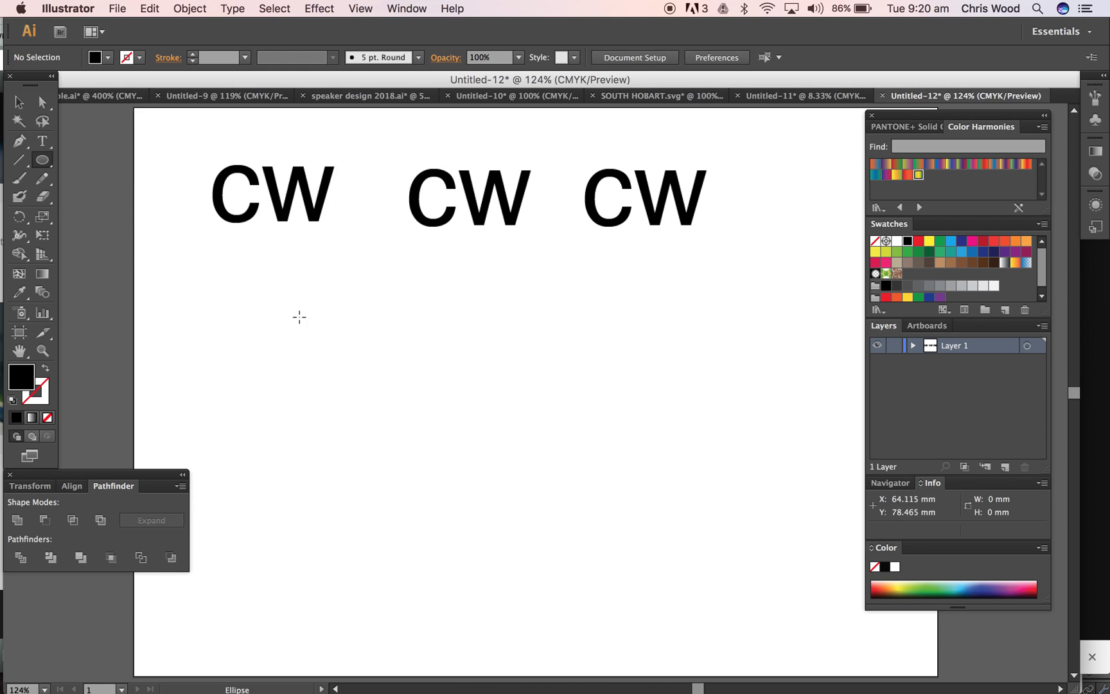
left_click(45, 162)
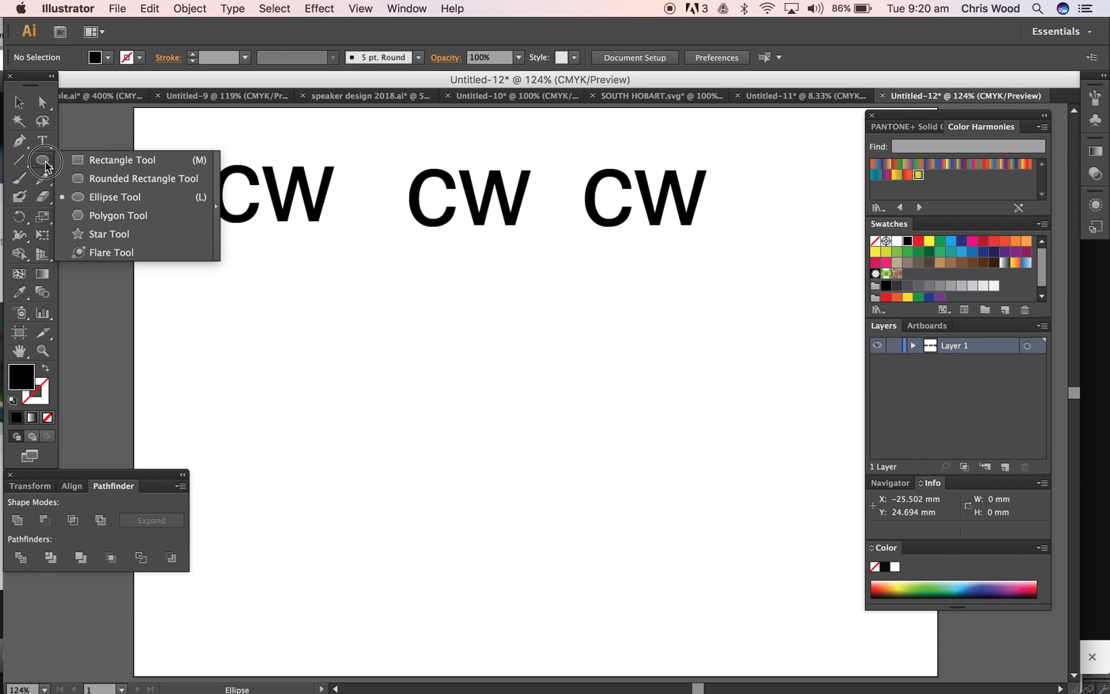
left_click_drag(47, 166, 378, 389)
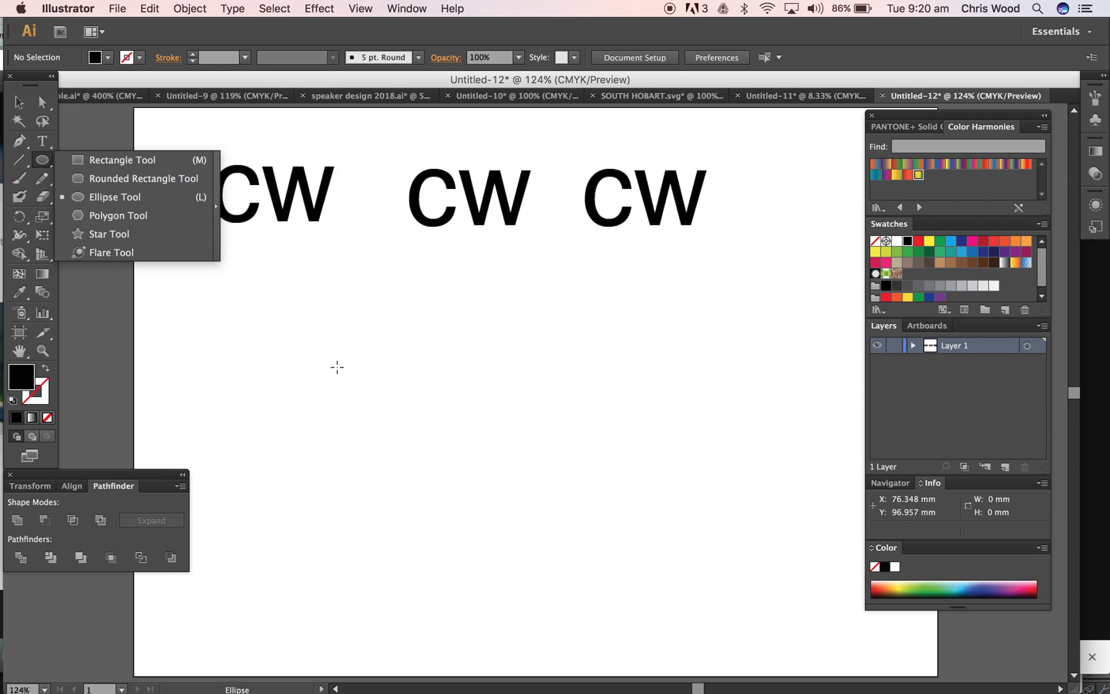
left_click_drag(293, 304, 553, 410)
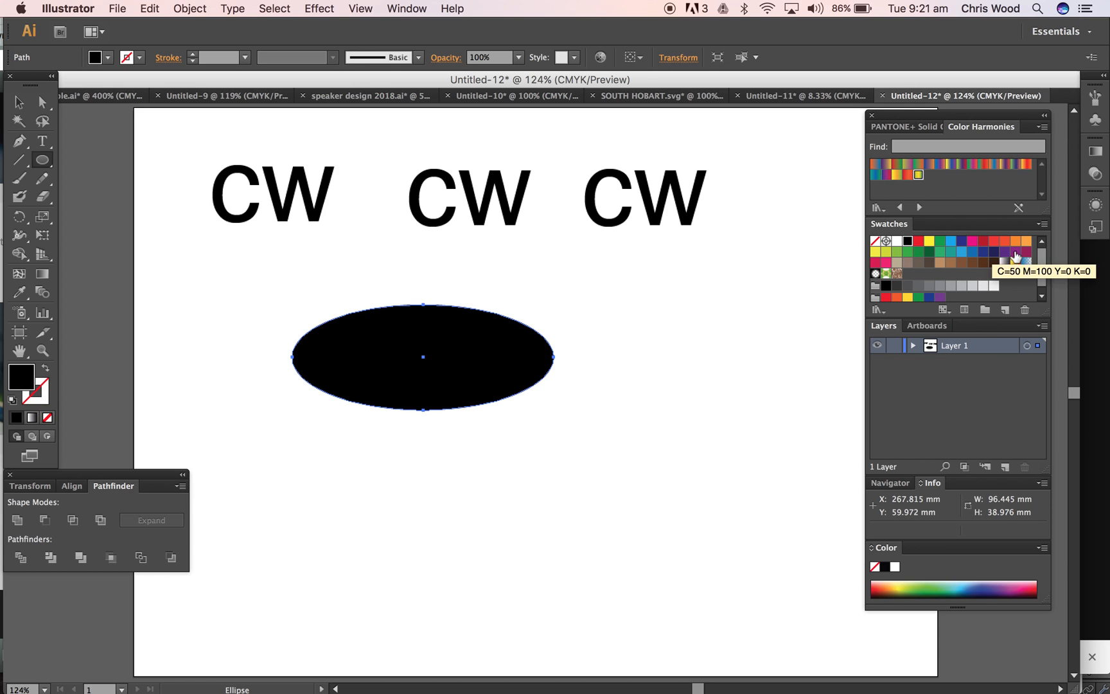
left_click(972, 242)
left_click(19, 103)
Create a 7-point star with radii of 34.0225 mm and 17.0113 mm over the right part of the ellipse
left_click(43, 160)
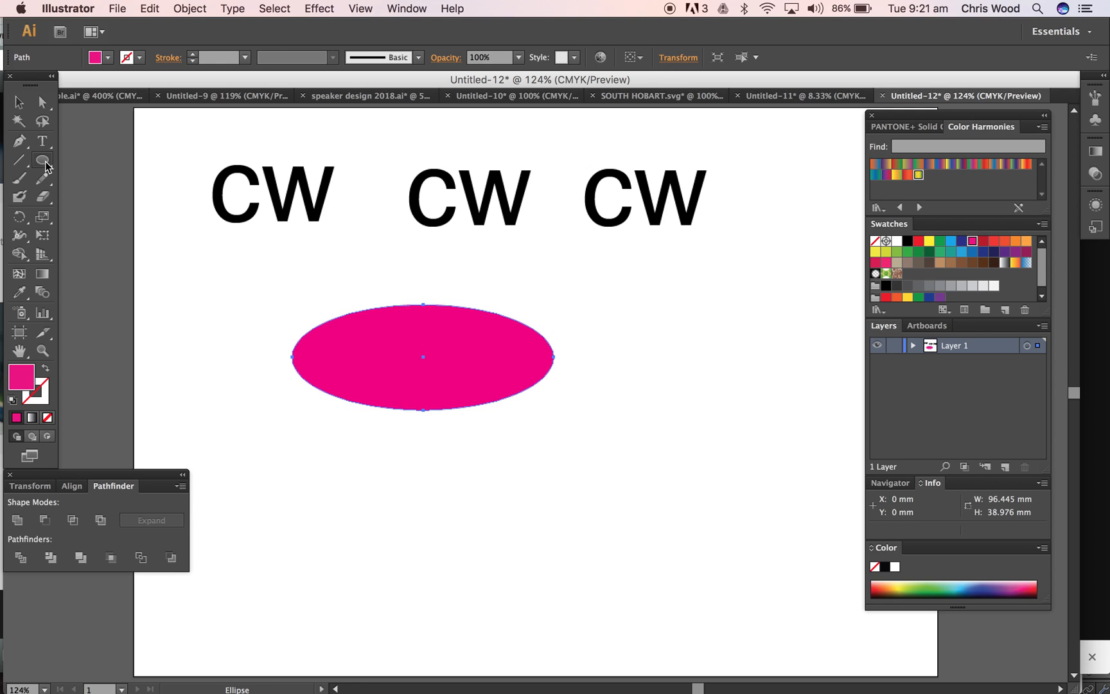
left_click(45, 166)
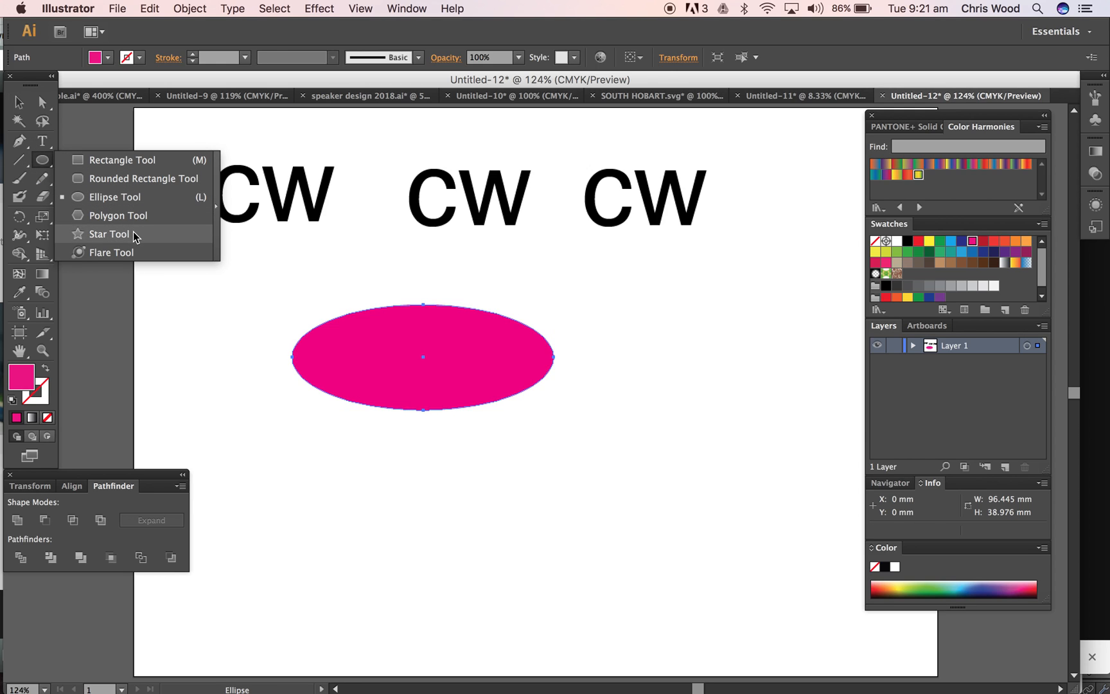
left_click(109, 234)
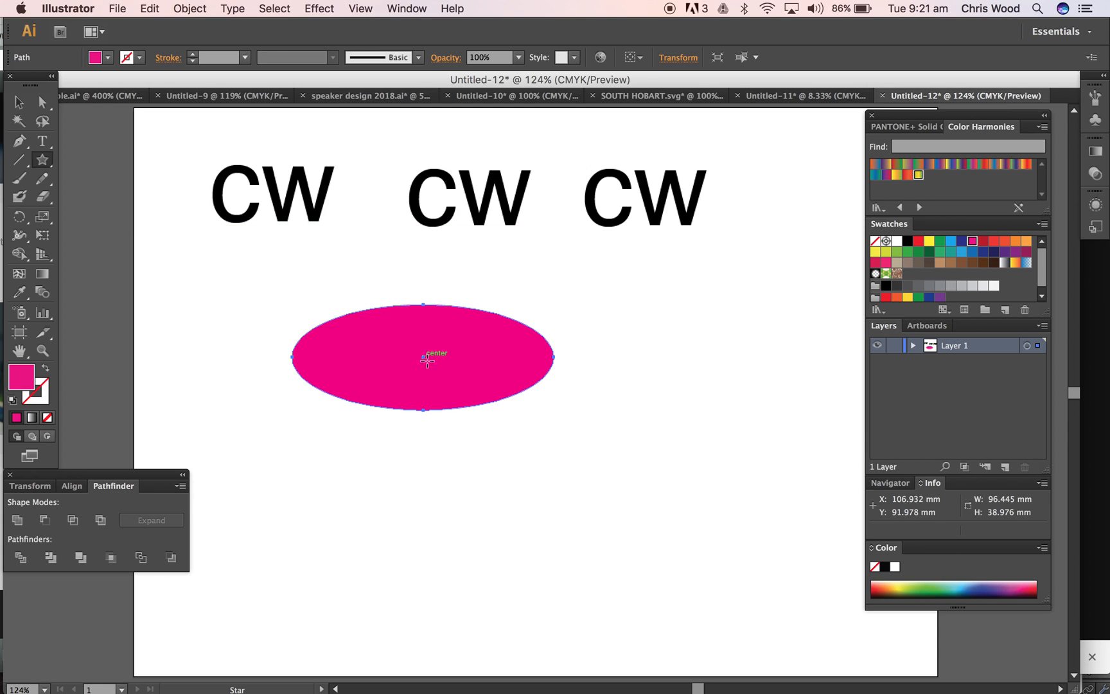
left_click(467, 367)
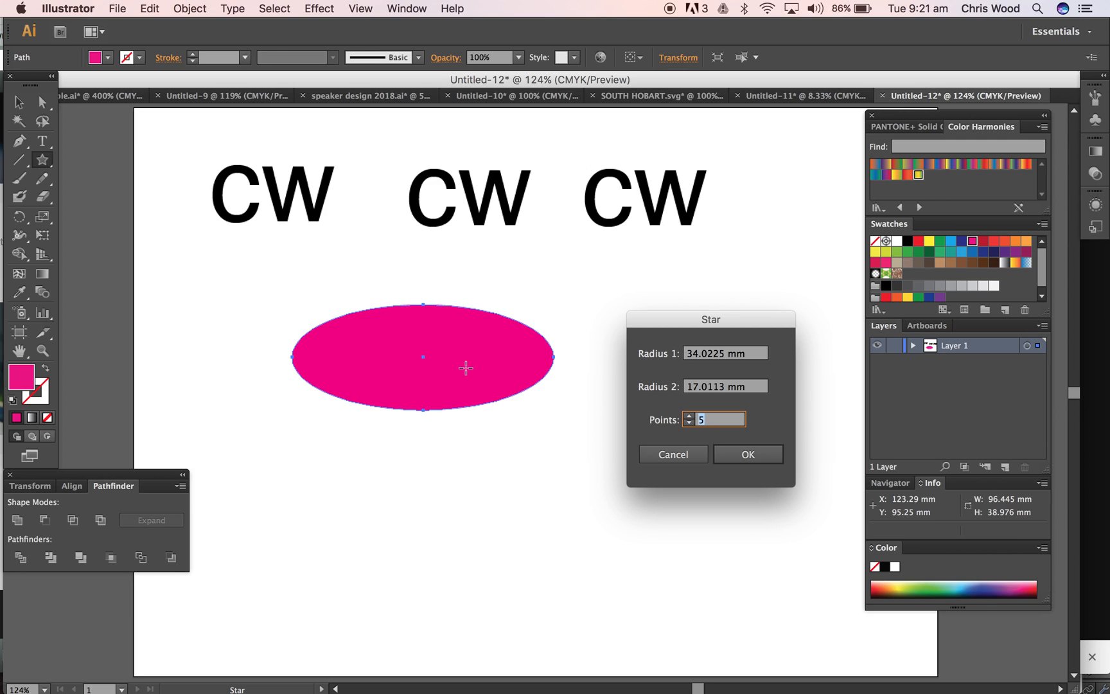
left_click(689, 415)
left_click(689, 416)
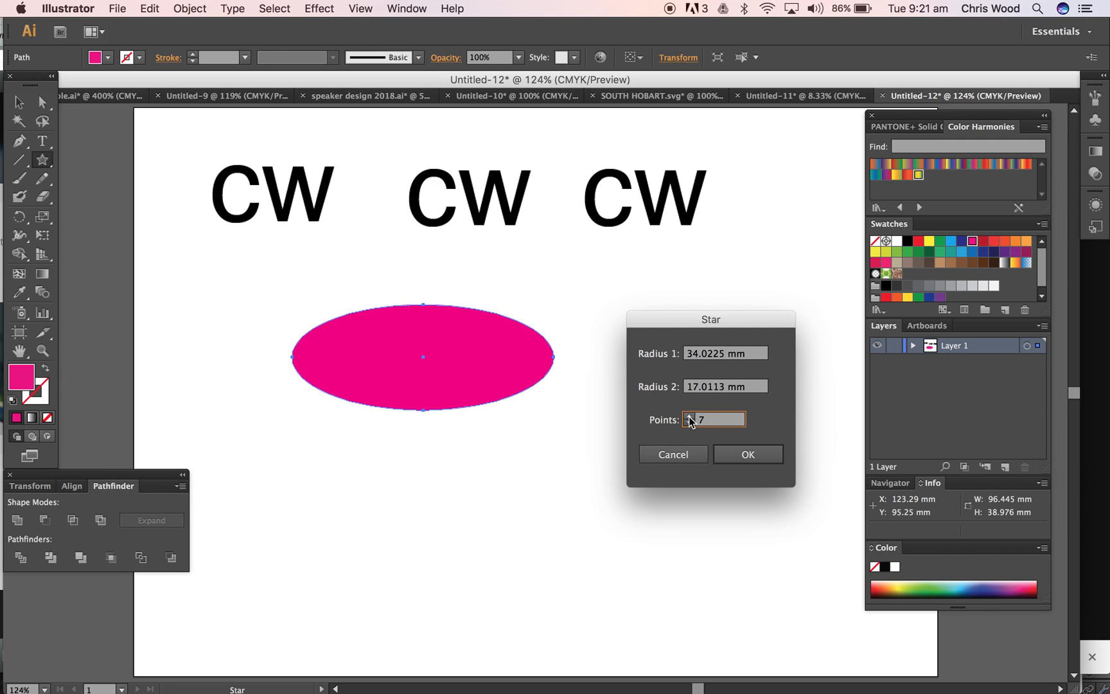
left_click(747, 455)
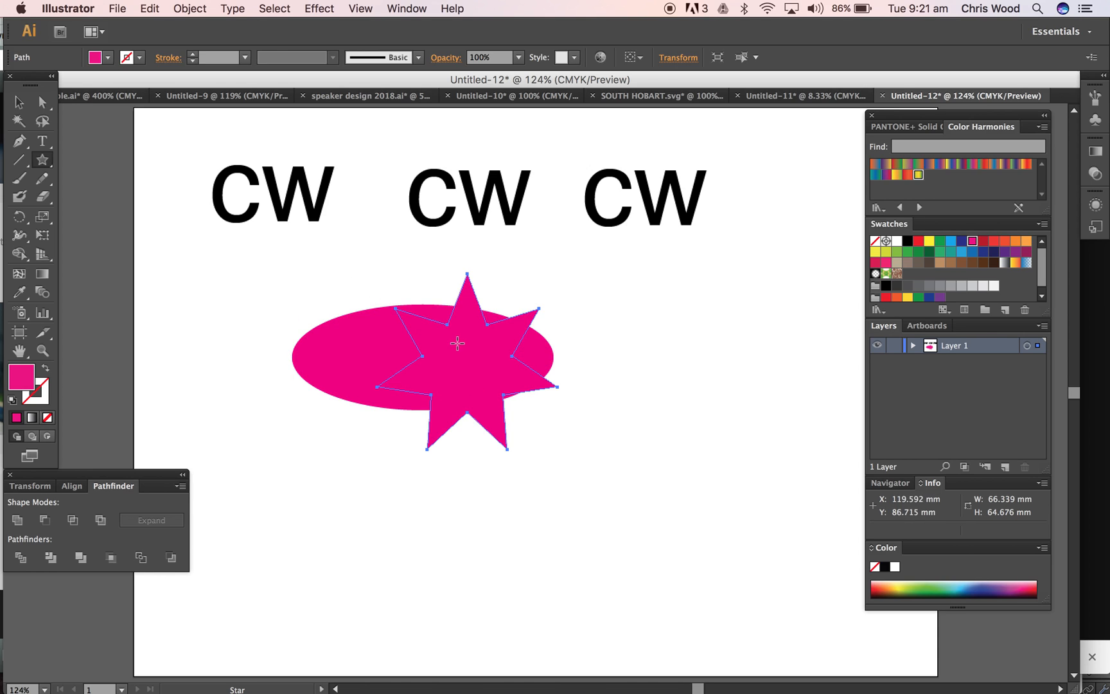
Fill the seven-point star with light blue and deselect it
left_click(18, 103)
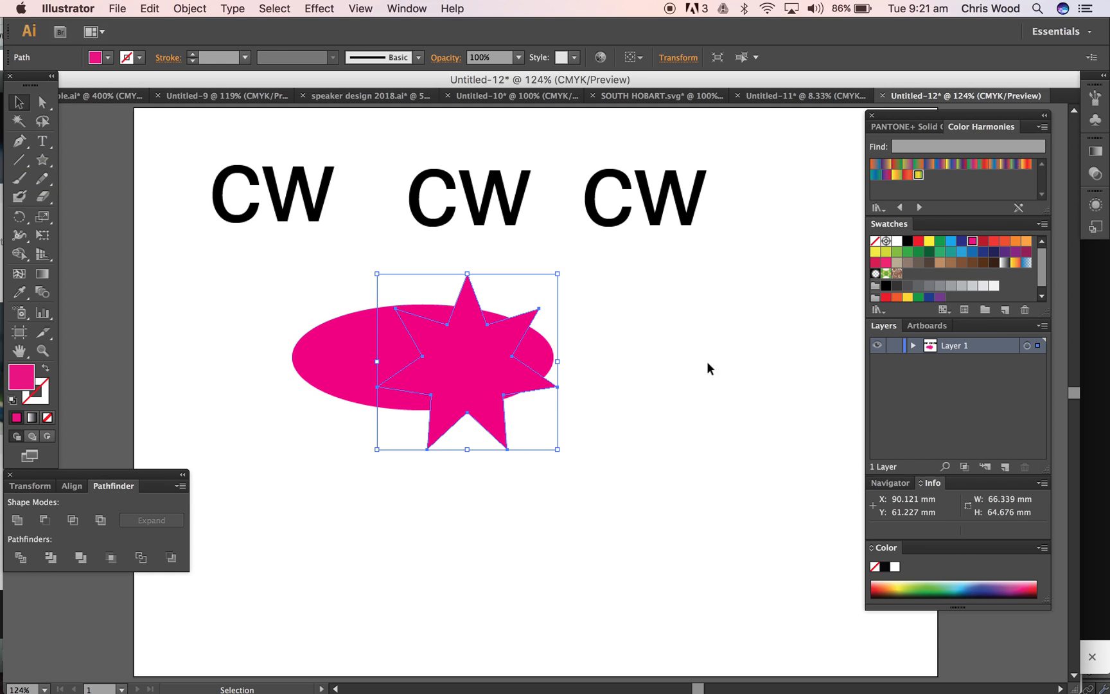
left_click(951, 244)
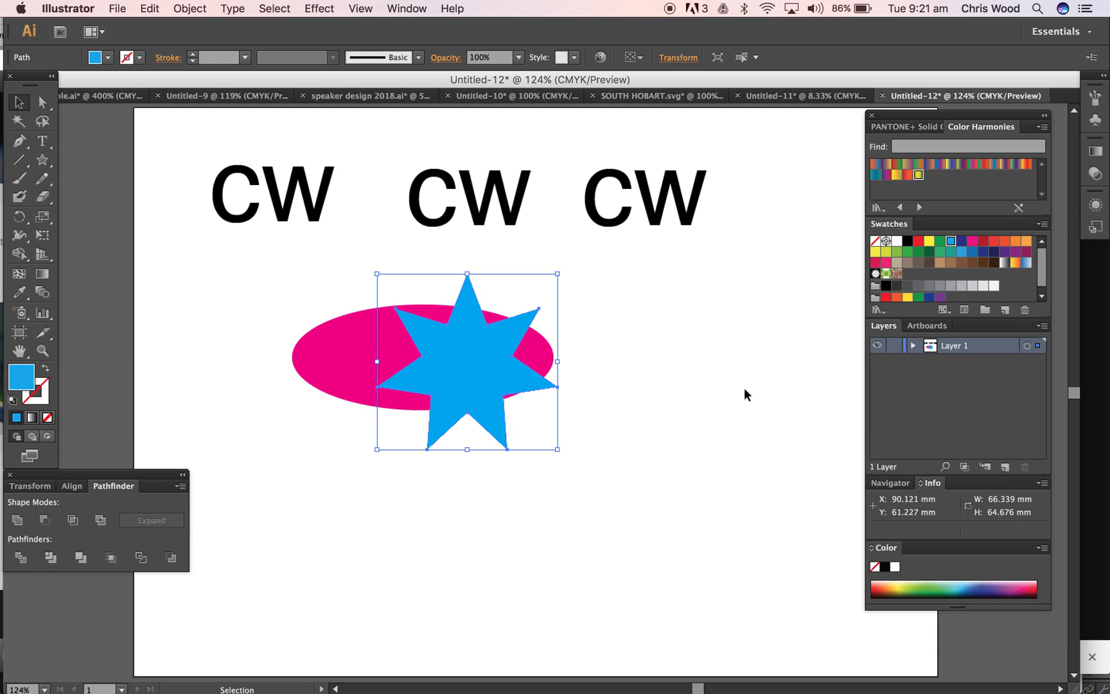
left_click(417, 494)
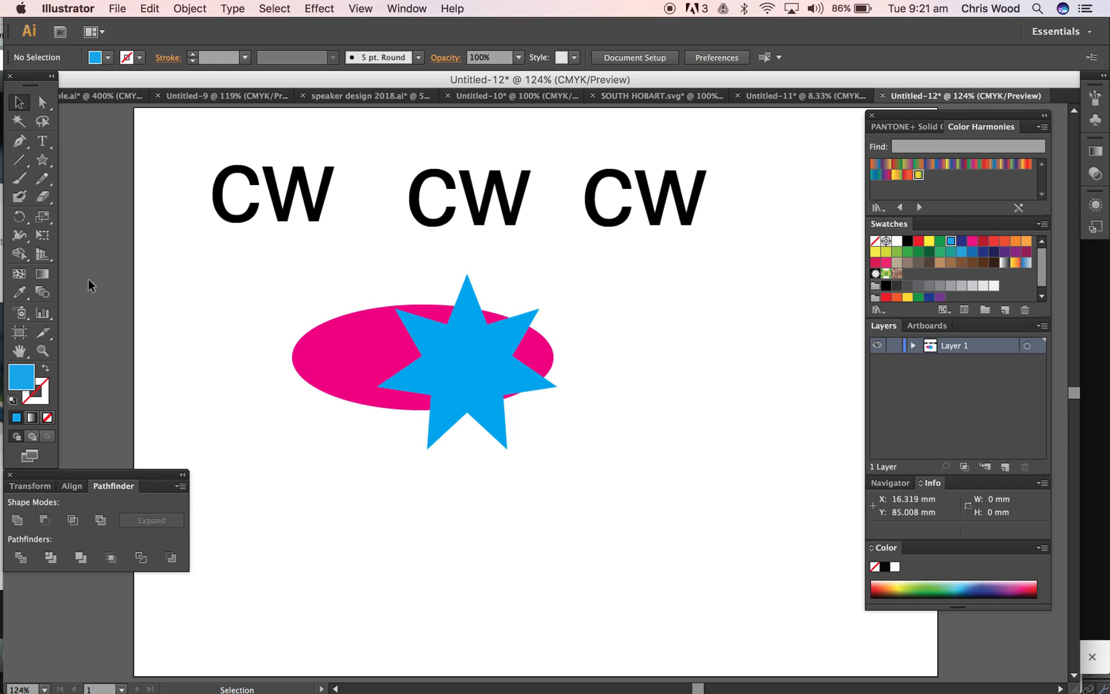
Create a 6-sided polygon with a 17.6389 mm radius over the left part of the ellipse
left_click(40, 162)
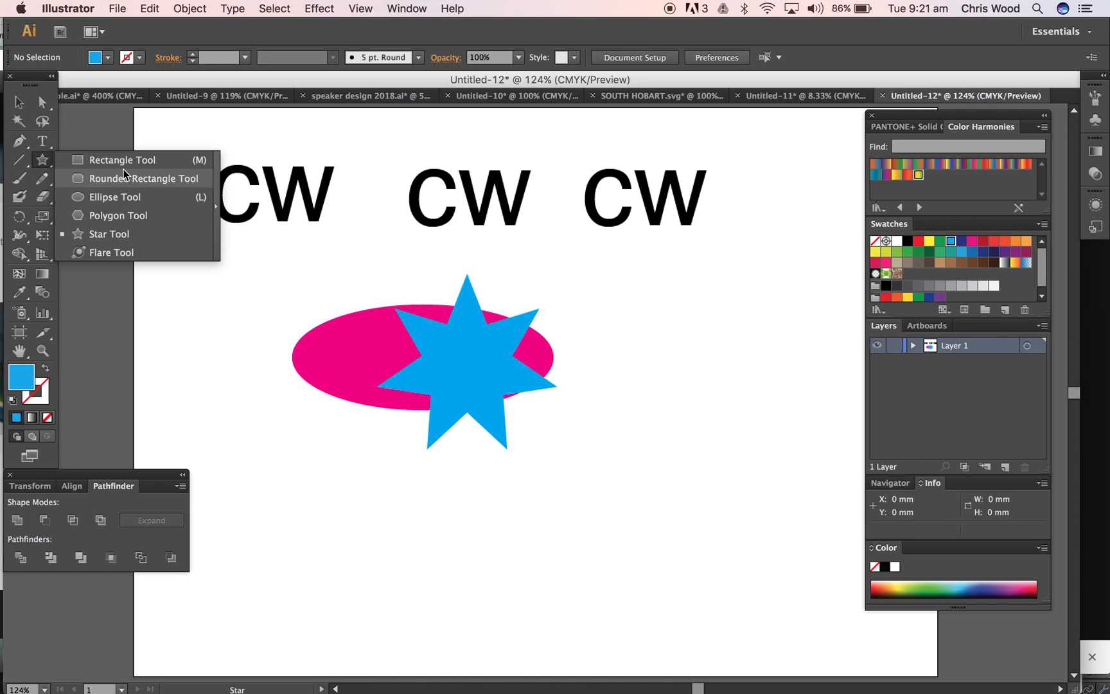
left_click(133, 216)
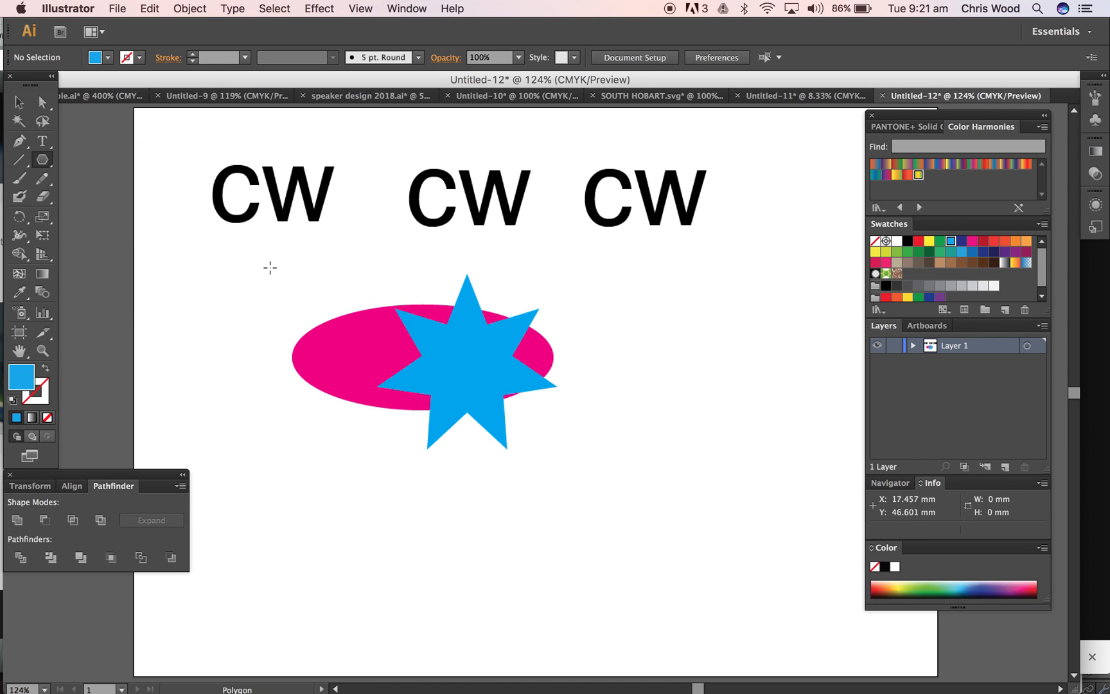
left_click(361, 349)
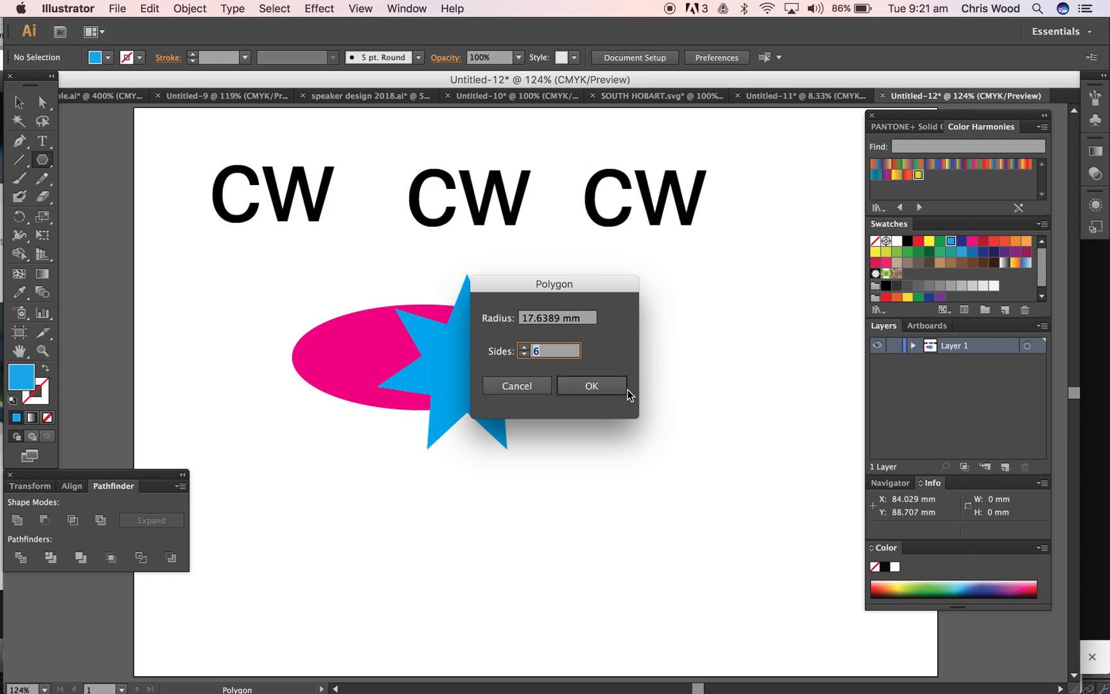
left_click(602, 390)
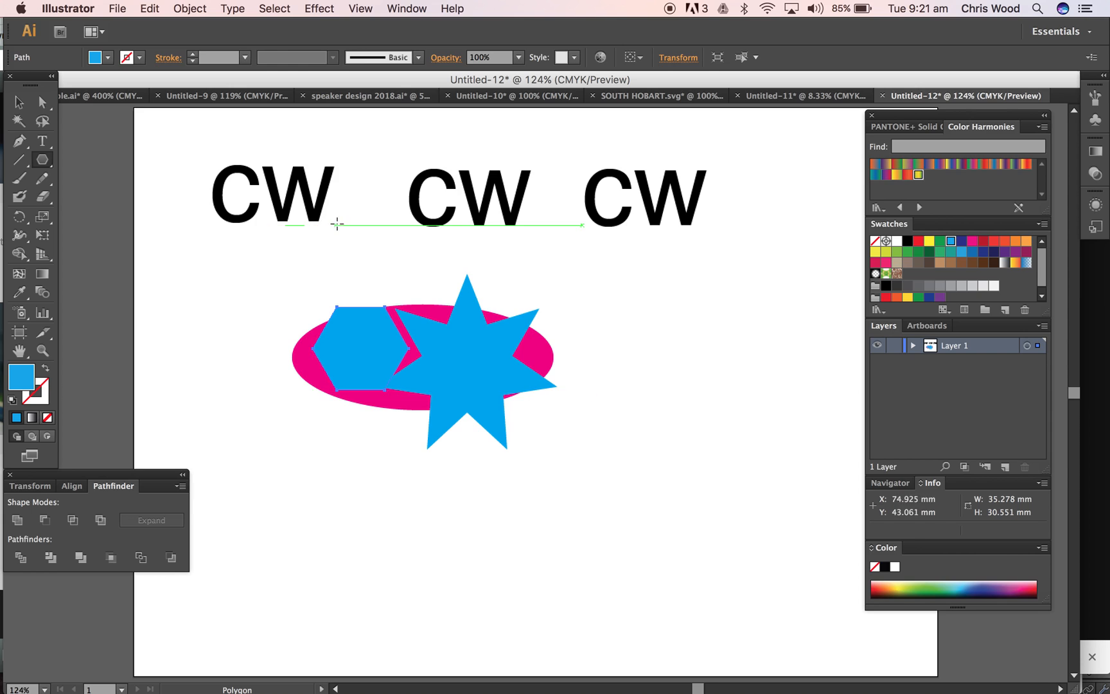
Move the hexagon just below the ellipse and fill it with yellow-green
left_click(19, 101)
left_click_drag(371, 341, 370, 442)
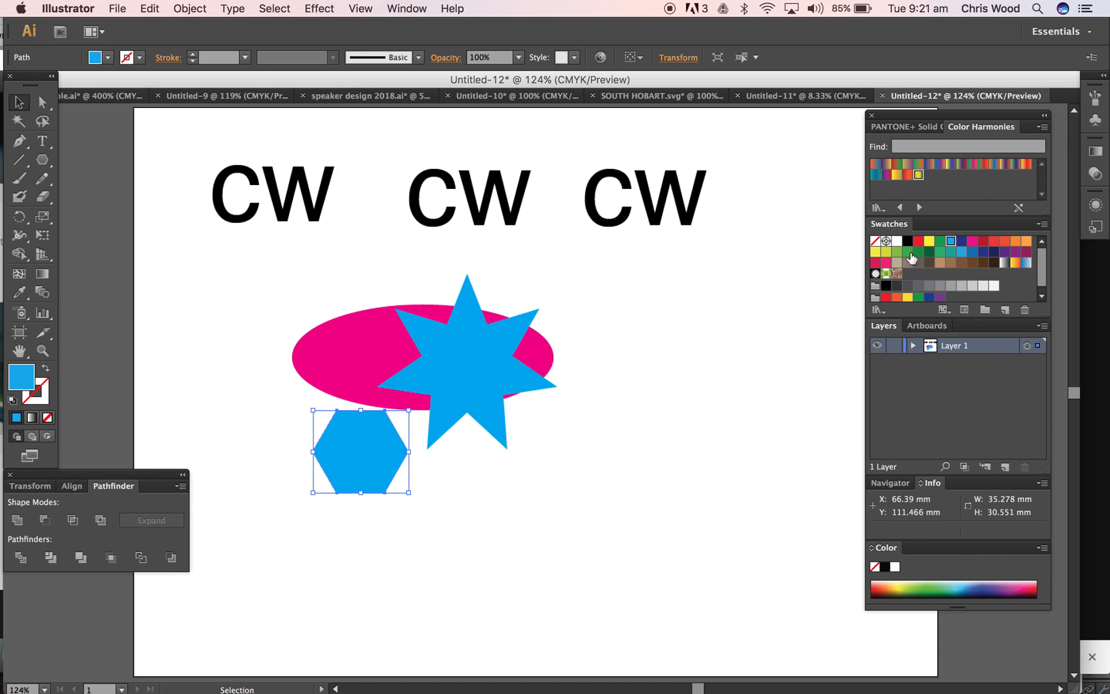
left_click(885, 252)
Move the hexagon back over the ellipse and star and enlarge it to about 56 mm wide and 48 mm high
left_click_drag(359, 453, 396, 352)
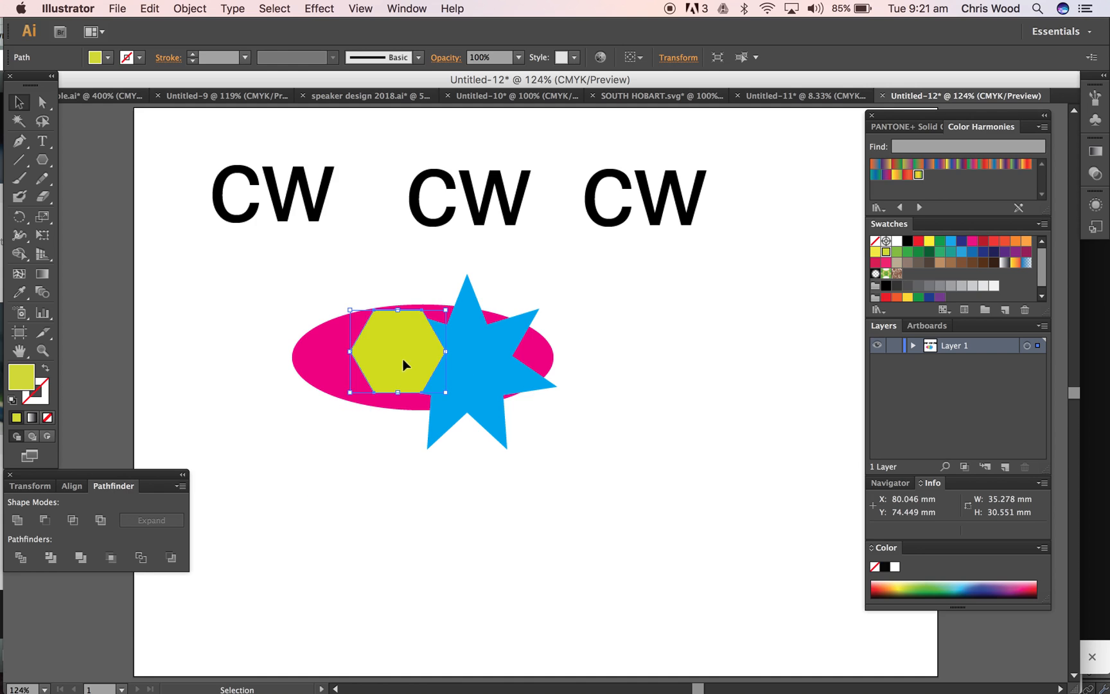
left_click_drag(443, 392, 384, 340)
left_click(455, 400)
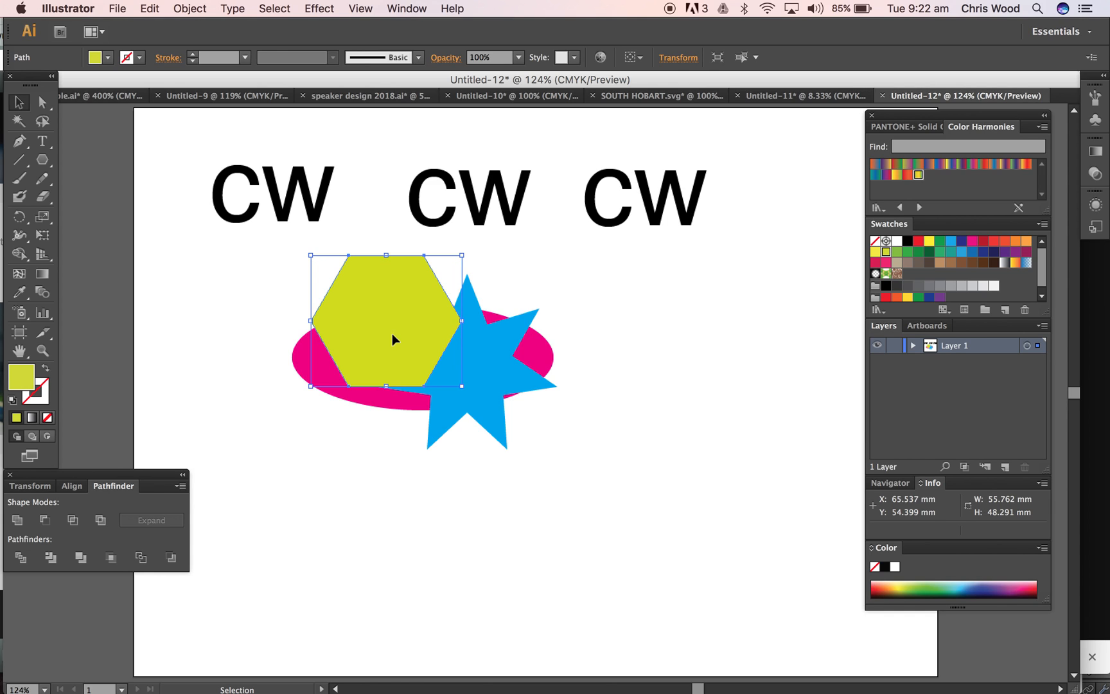
Send the hexagon to the back, behind the ellipse and the star
left_click(189, 8)
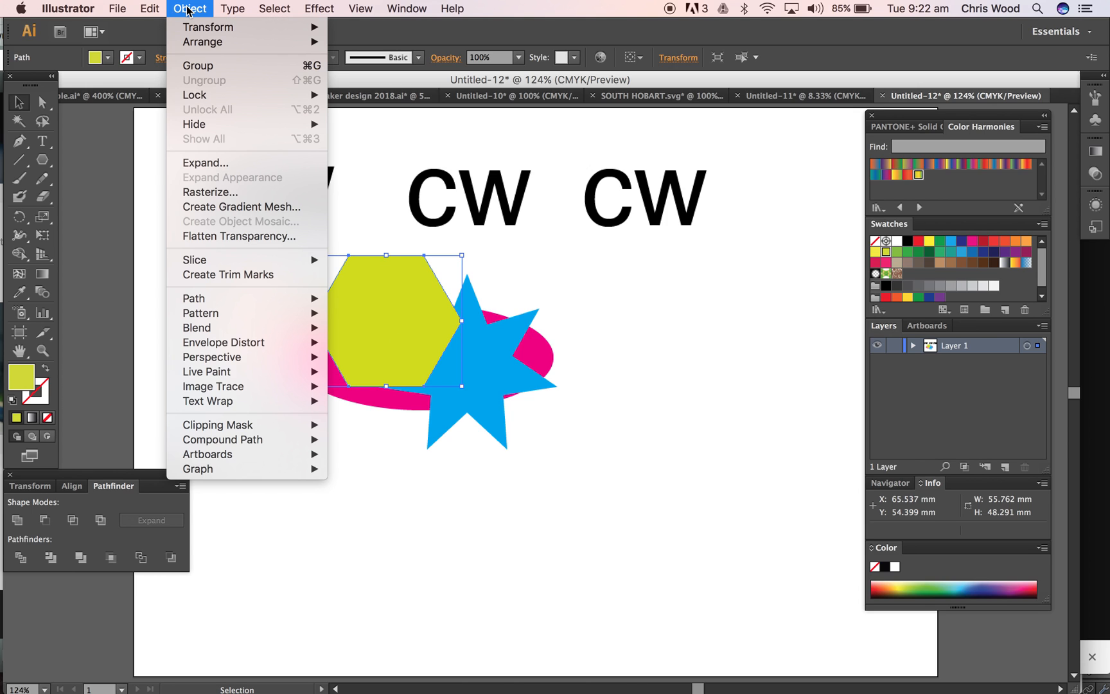
mouse_move(204, 45)
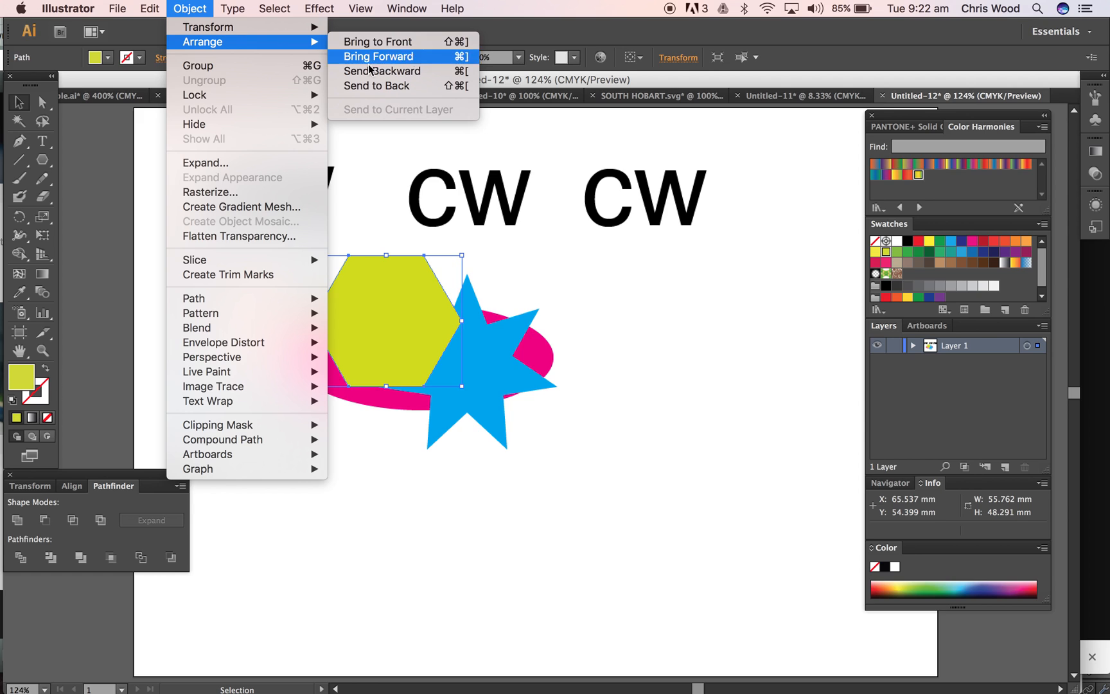
left_click(370, 86)
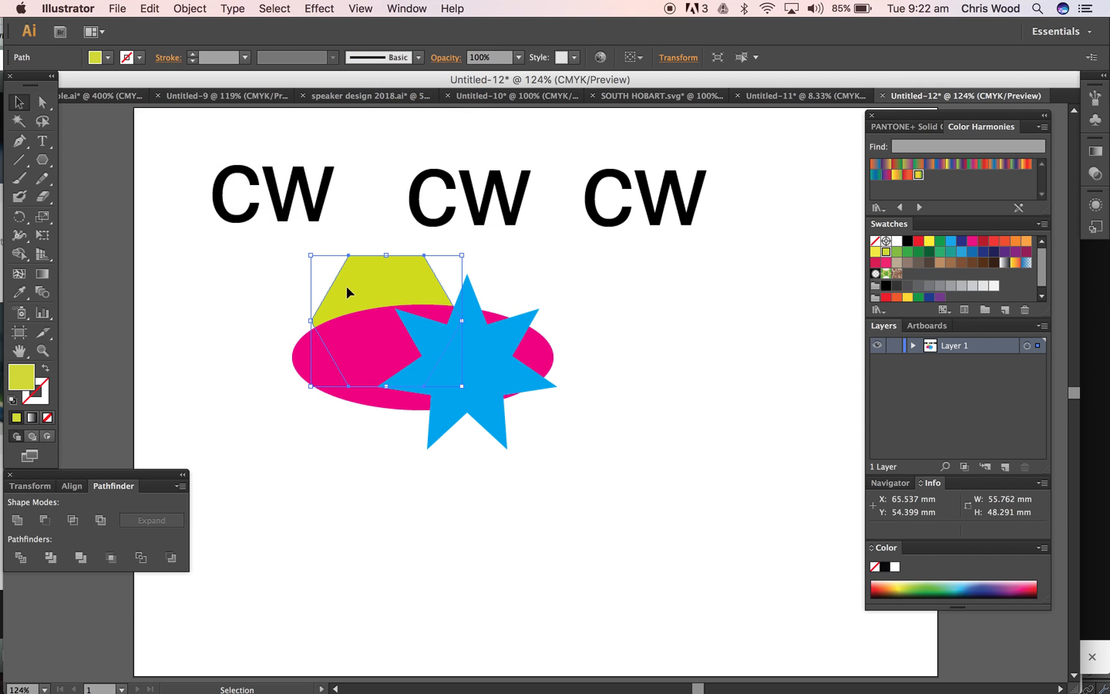
Shift the hexagon and the first CW text slightly up and to the right
left_click_drag(369, 287, 340, 218)
left_click(264, 317)
left_click_drag(307, 270, 403, 343)
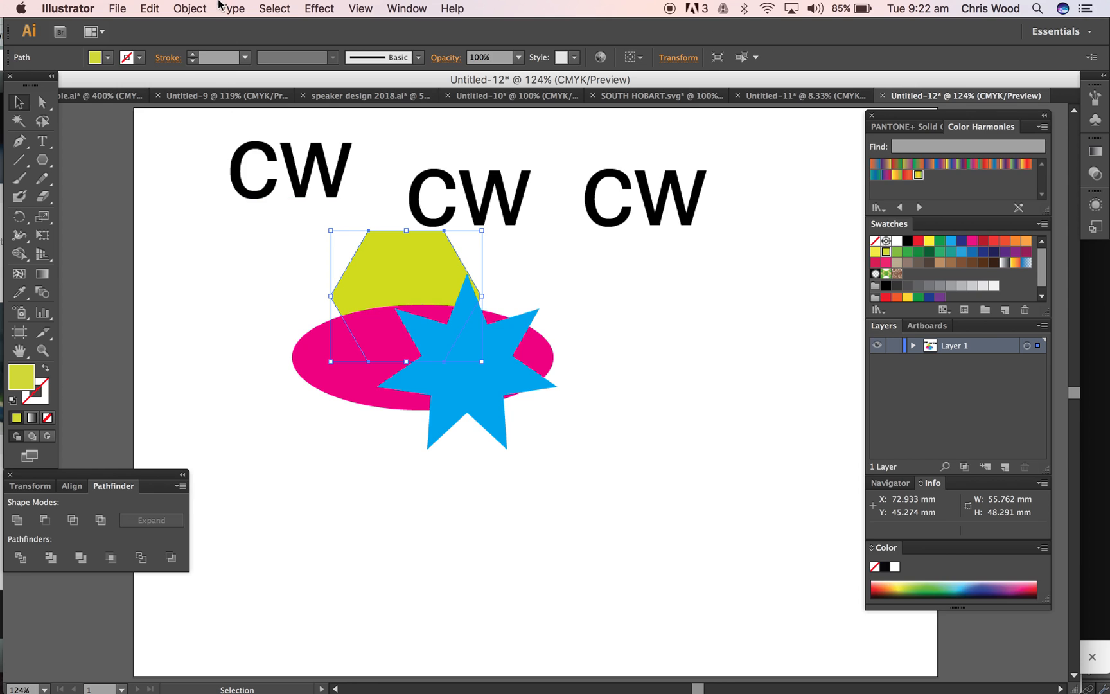
Bring the hexagon to the front, above the ellipse and the star
left_click(190, 8)
mouse_move(205, 47)
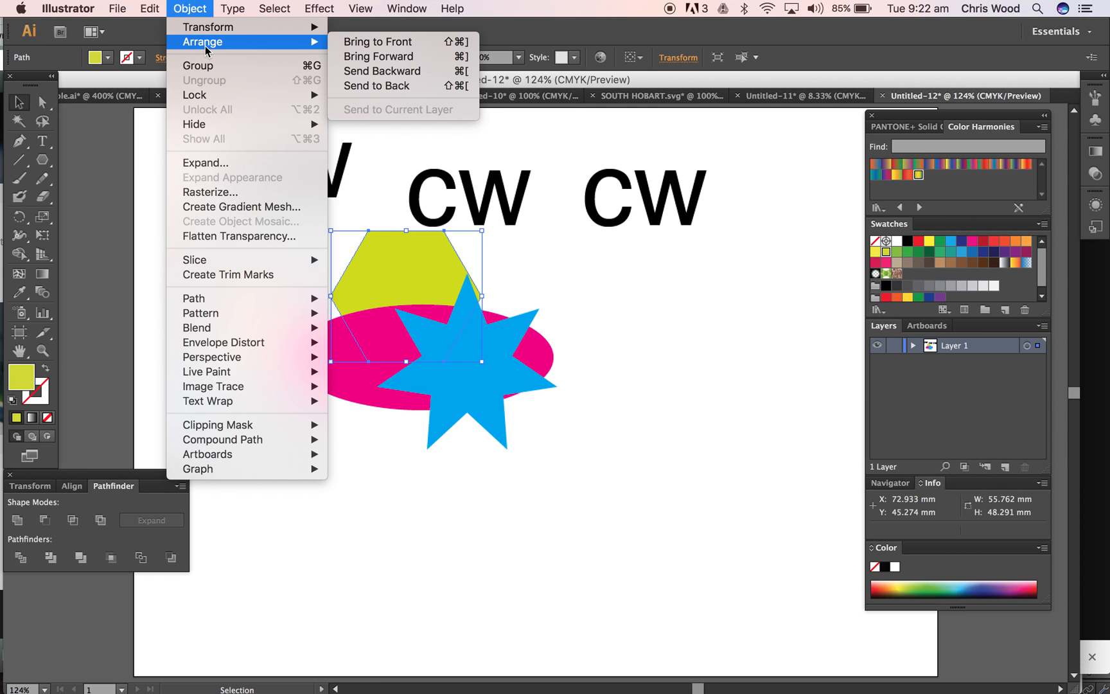
left_click(344, 45)
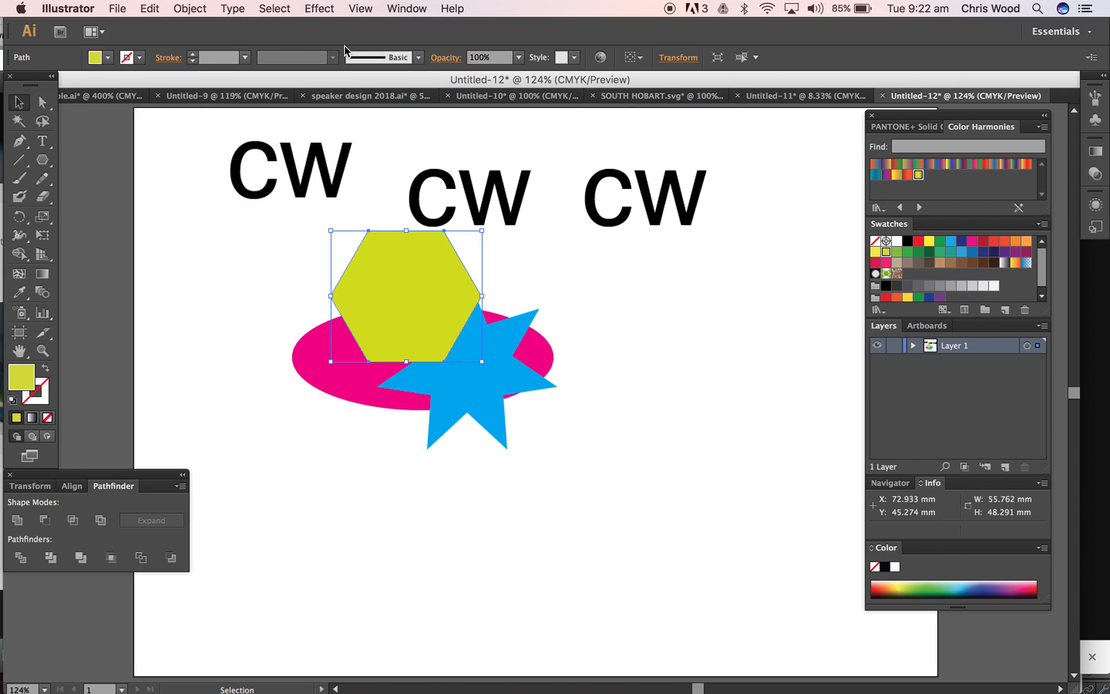
Send the hexagon backward one level so it sits between the star and the ellipse
left_click(208, 9)
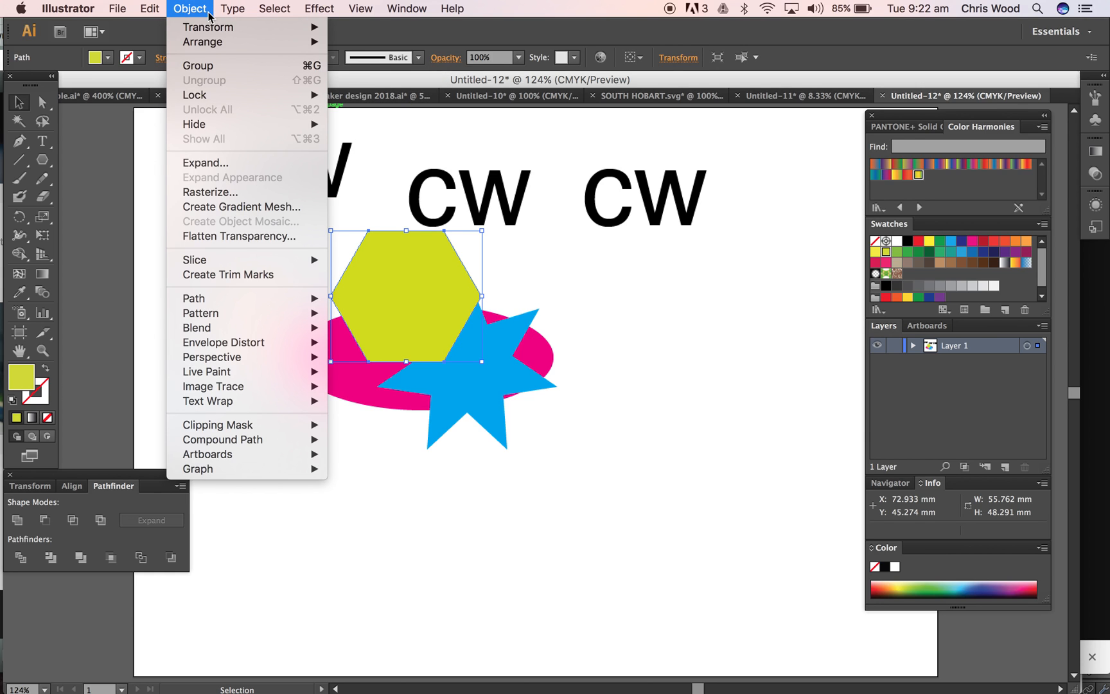
mouse_move(214, 51)
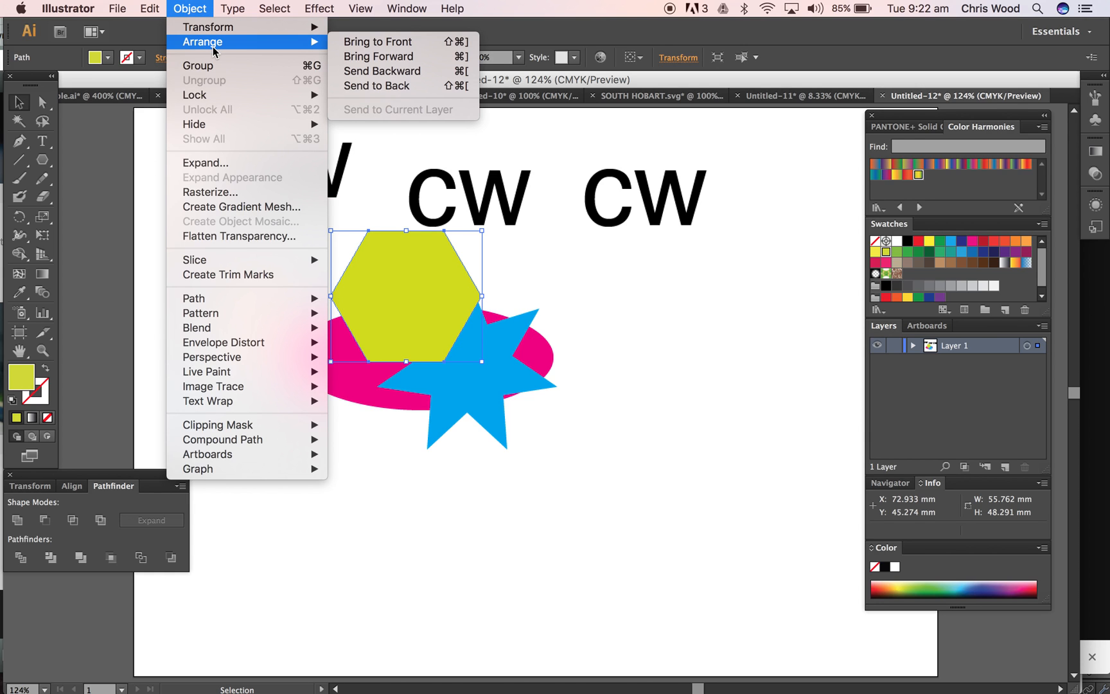
left_click(375, 71)
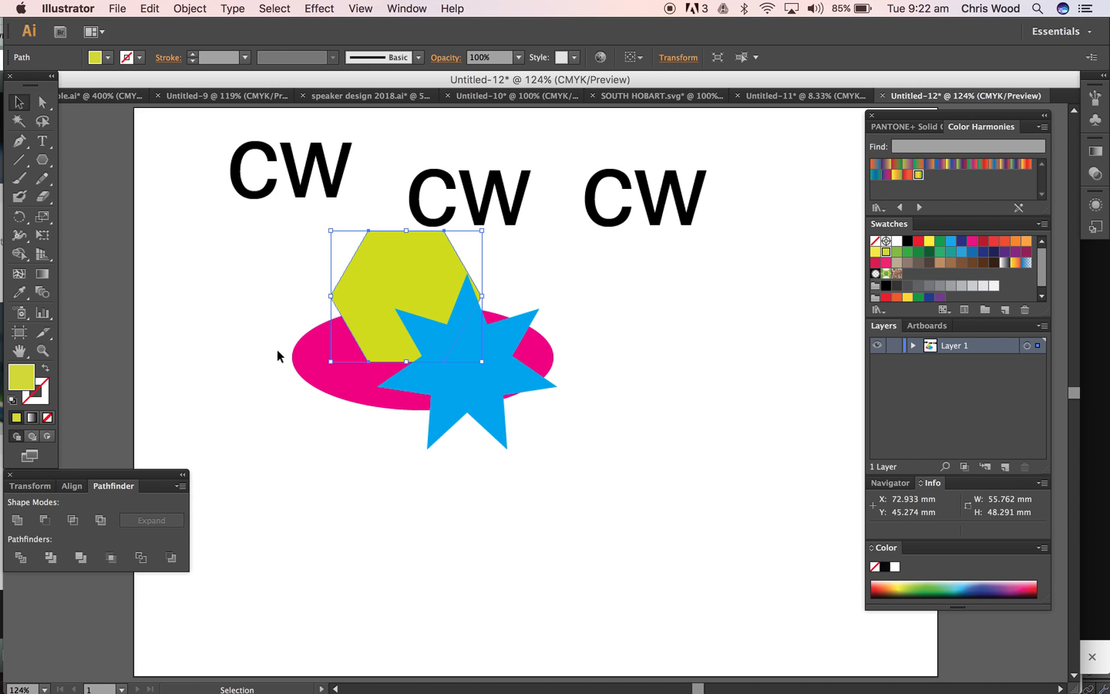
Move the hexagon down and left over the ellipse, and shift the star slightly up and left
left_click_drag(374, 288, 362, 320)
left_click(362, 318)
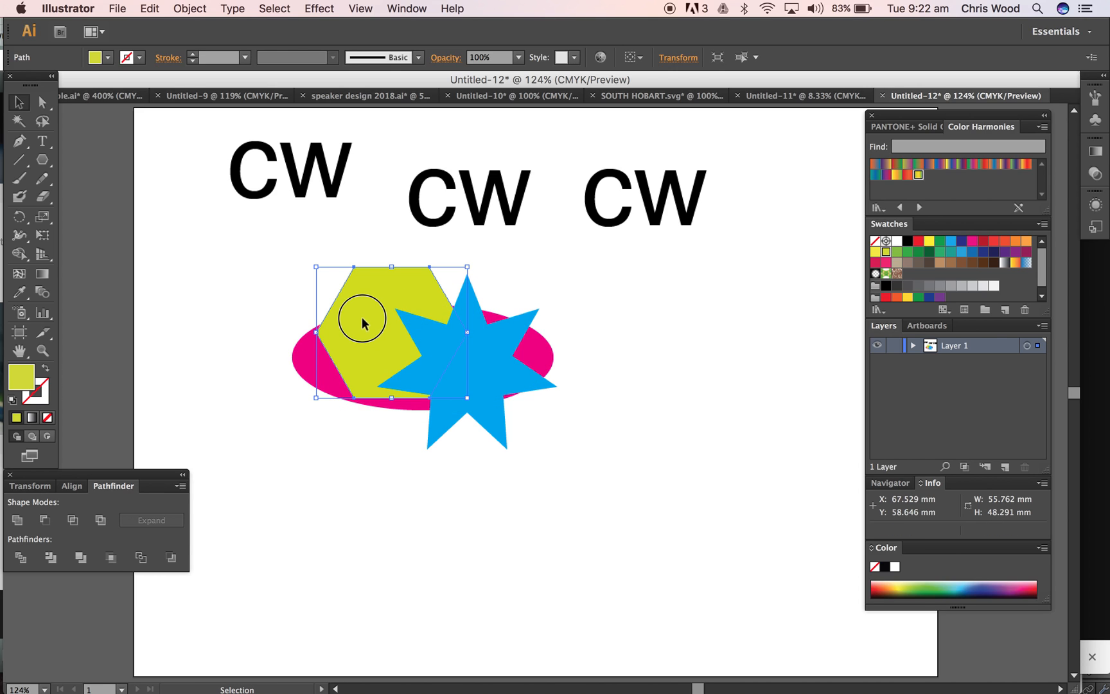
left_click(466, 495)
mouse_move(495, 380)
left_mouse_down()
mouse_move(571, 397)
mouse_move(486, 367)
left_mouse_up()
left_click(472, 479)
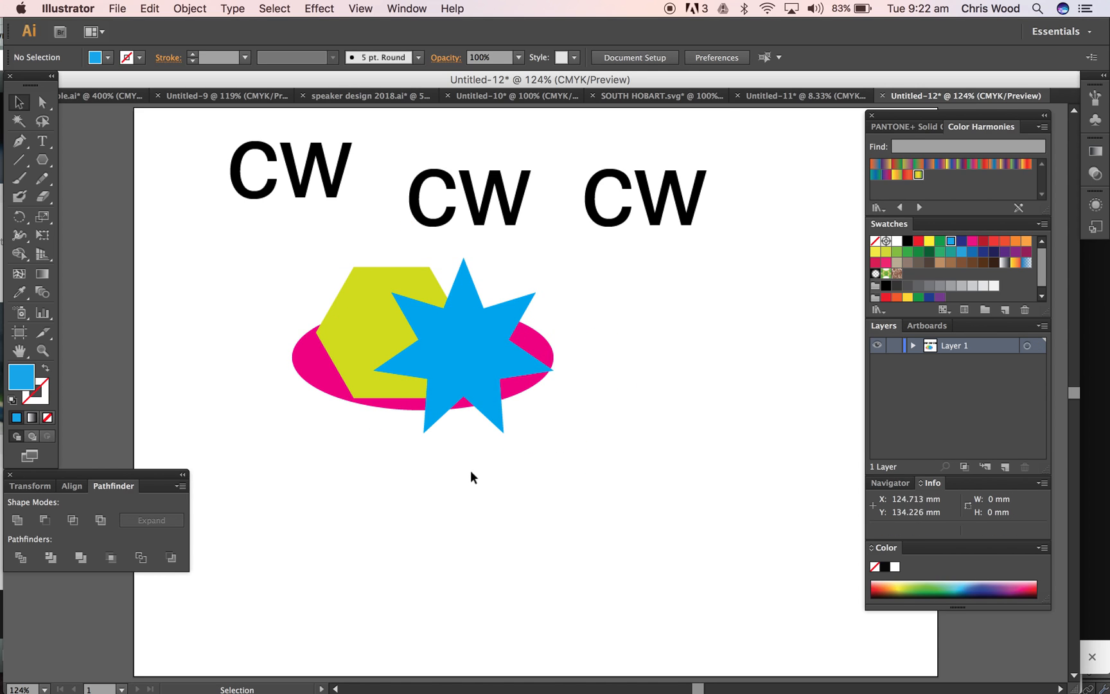
Place the Pathfinder options on the artboard beside the overlapping shapes, just below the third CW text
left_click_drag(138, 476, 221, 248)
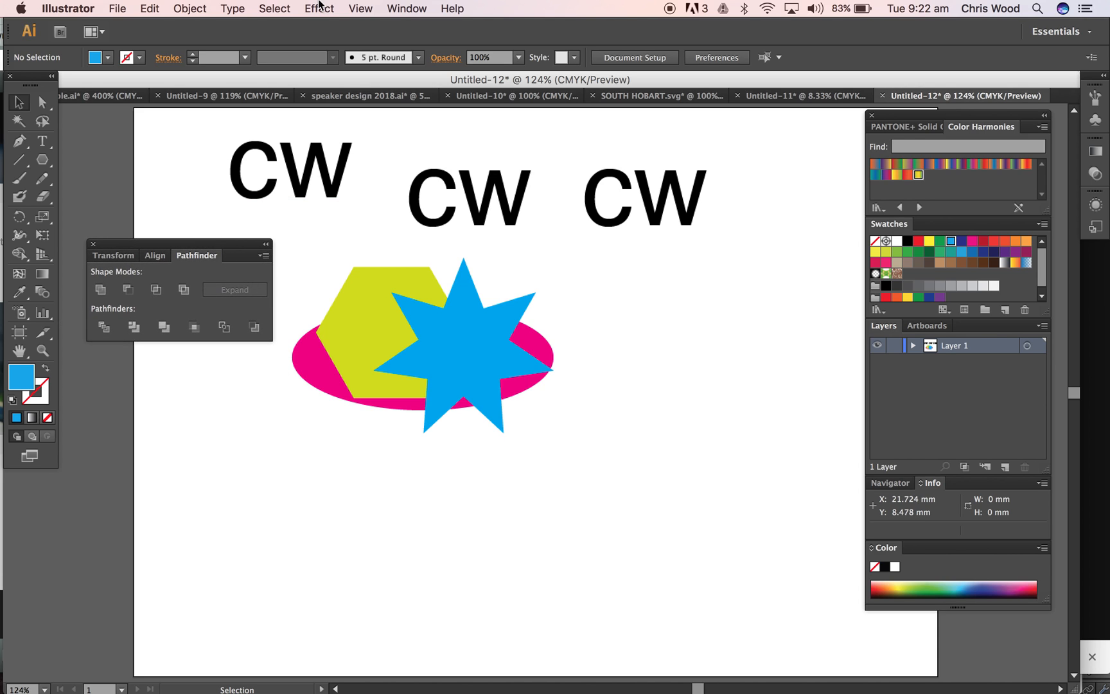
left_click(399, 6)
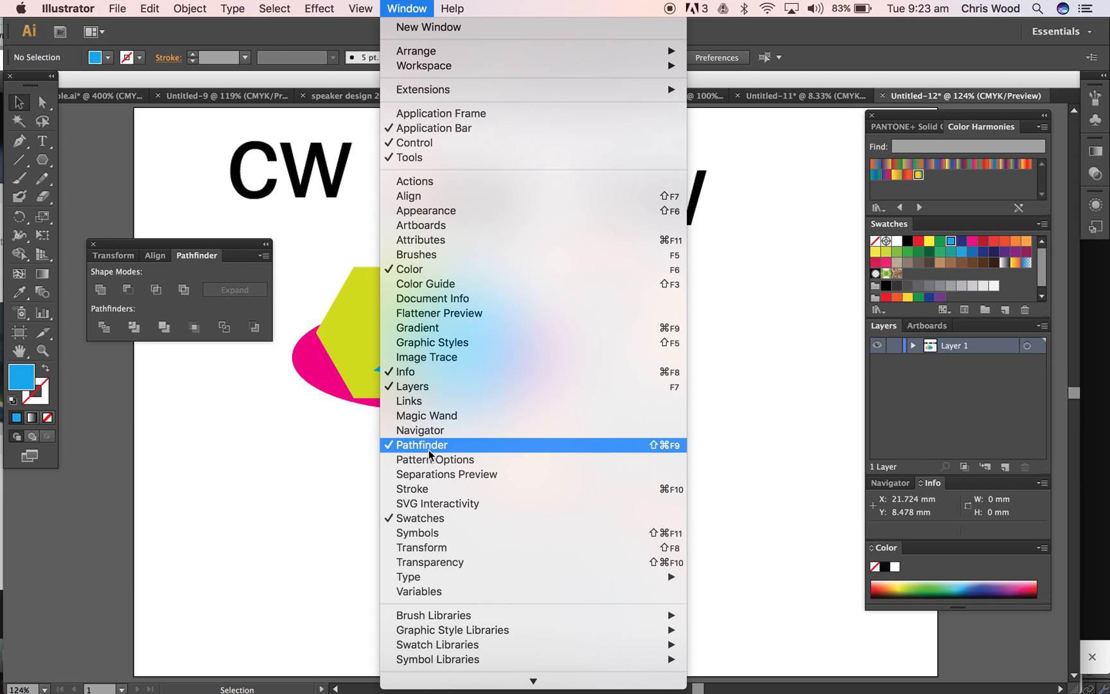
left_click(246, 505)
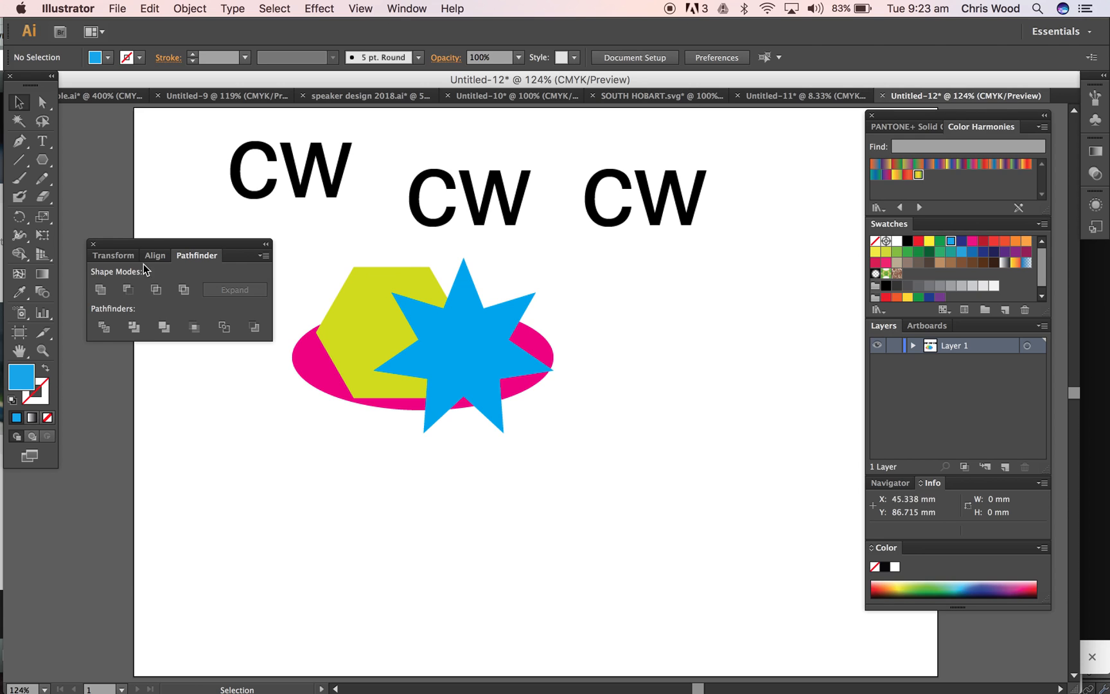
left_click_drag(144, 246, 498, 354)
left_click_drag(678, 234, 656, 284)
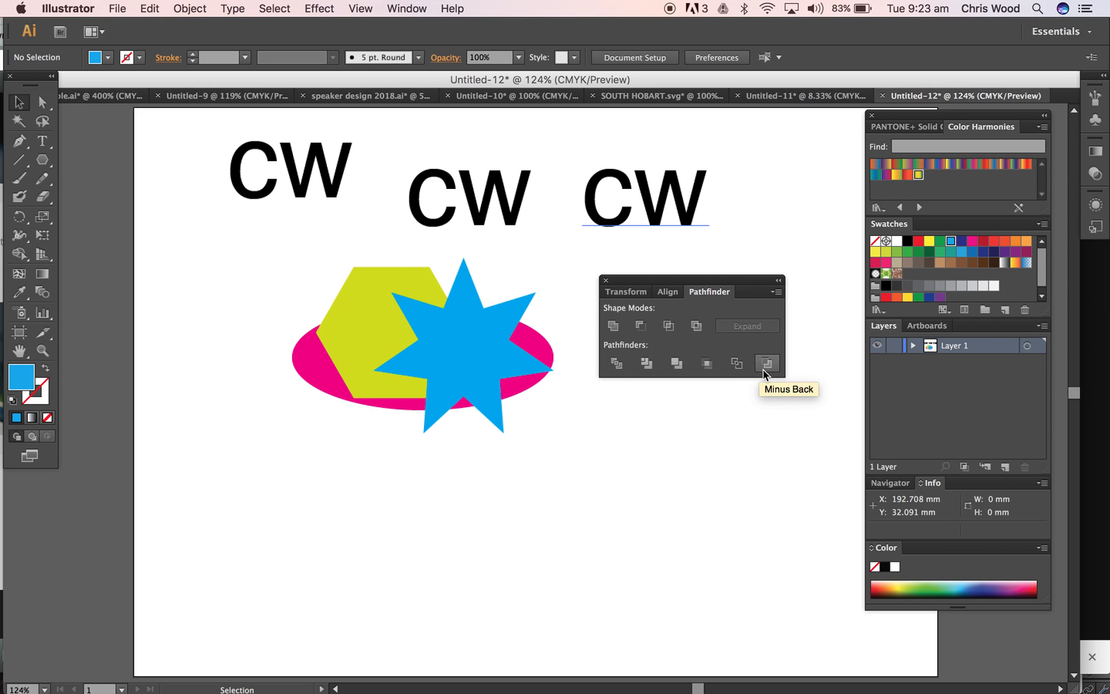
Centre the star roughly over the ellipse and move the hexagon clear of both, up and to the left
left_click(447, 341)
left_click_drag(463, 356, 433, 355)
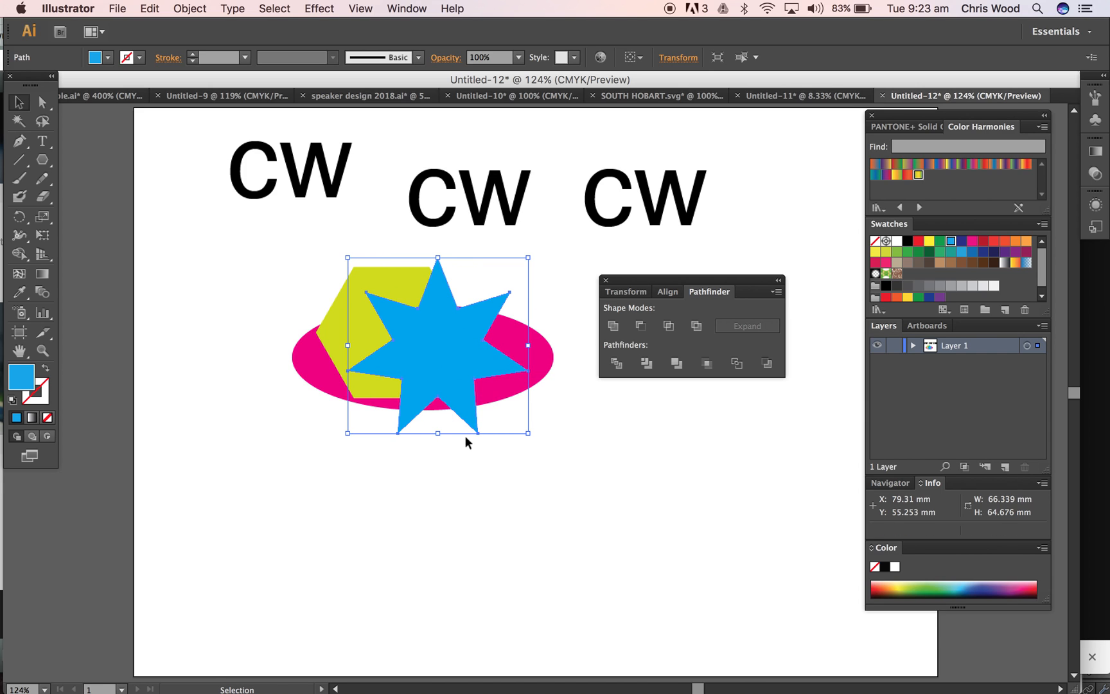
left_click(338, 324)
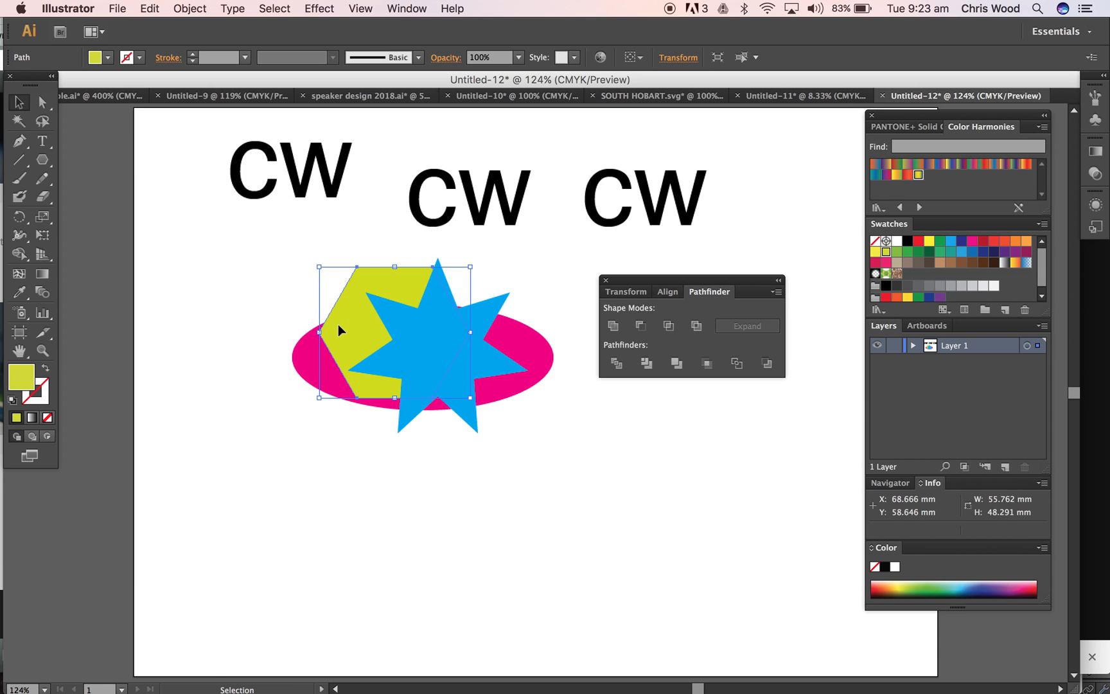
left_click_drag(337, 323, 161, 260)
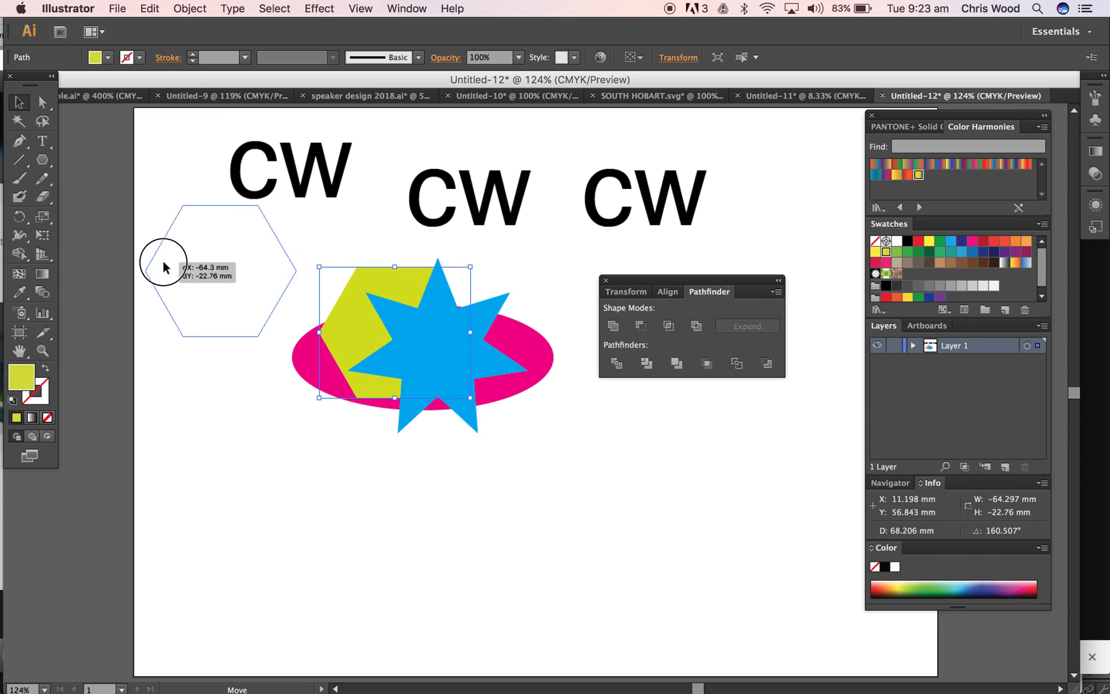
Cut the star out of the pink ellipse with the Minus Front shape mode
left_click(416, 342)
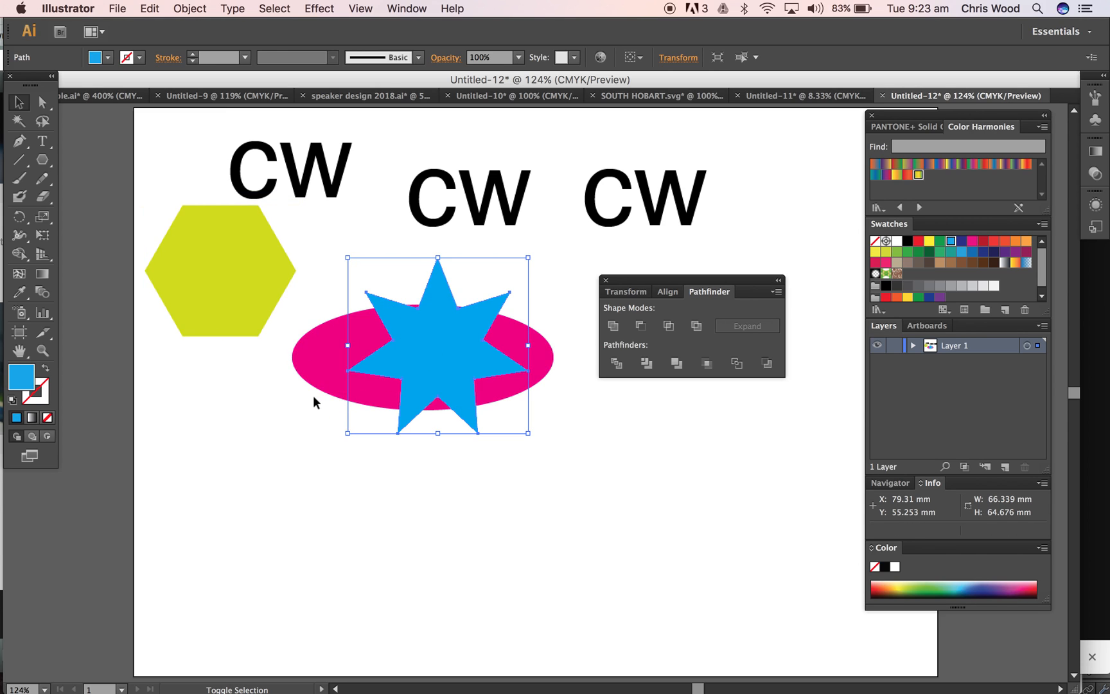
left_click(313, 371, "shift")
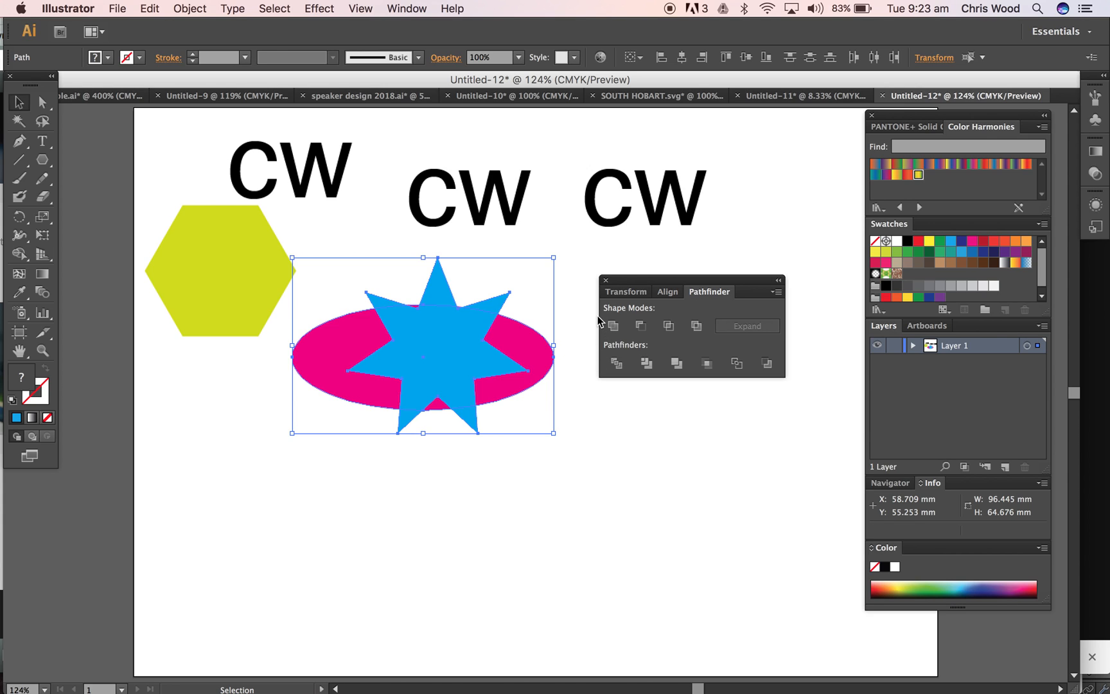
left_click(640, 325)
left_click(597, 426)
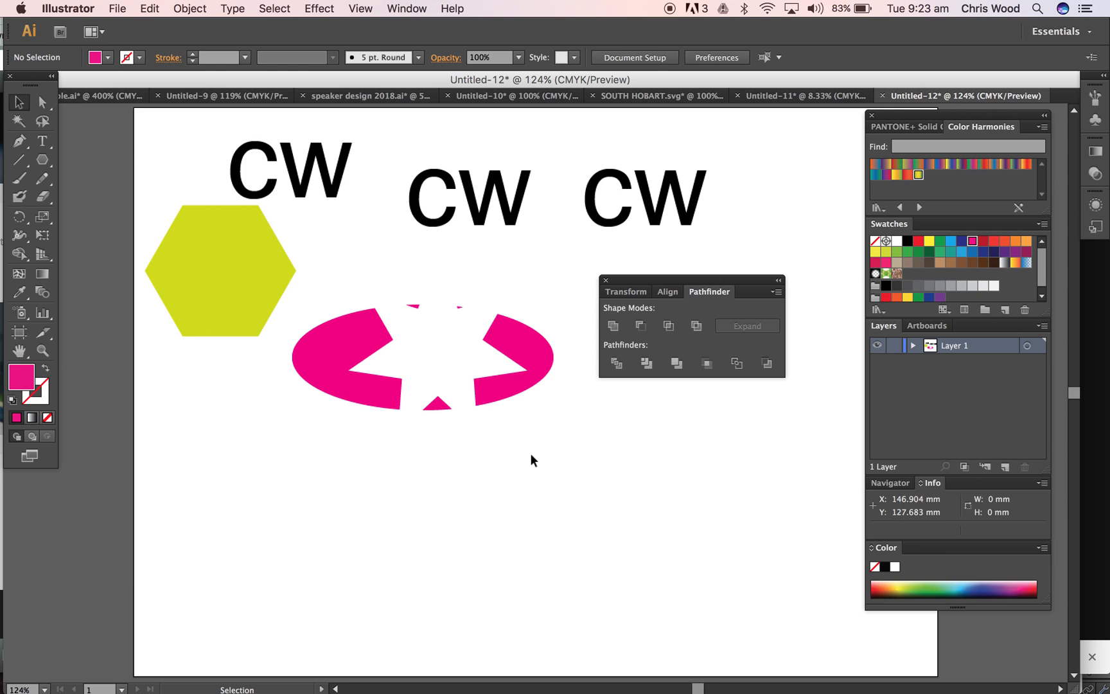
Try moving the cut ellipse pieces, and undo back to the intact ellipse and star
left_click_drag(520, 352, 526, 411)
key("super+z")
key("super+z")
key("super+z")
key("super+z")
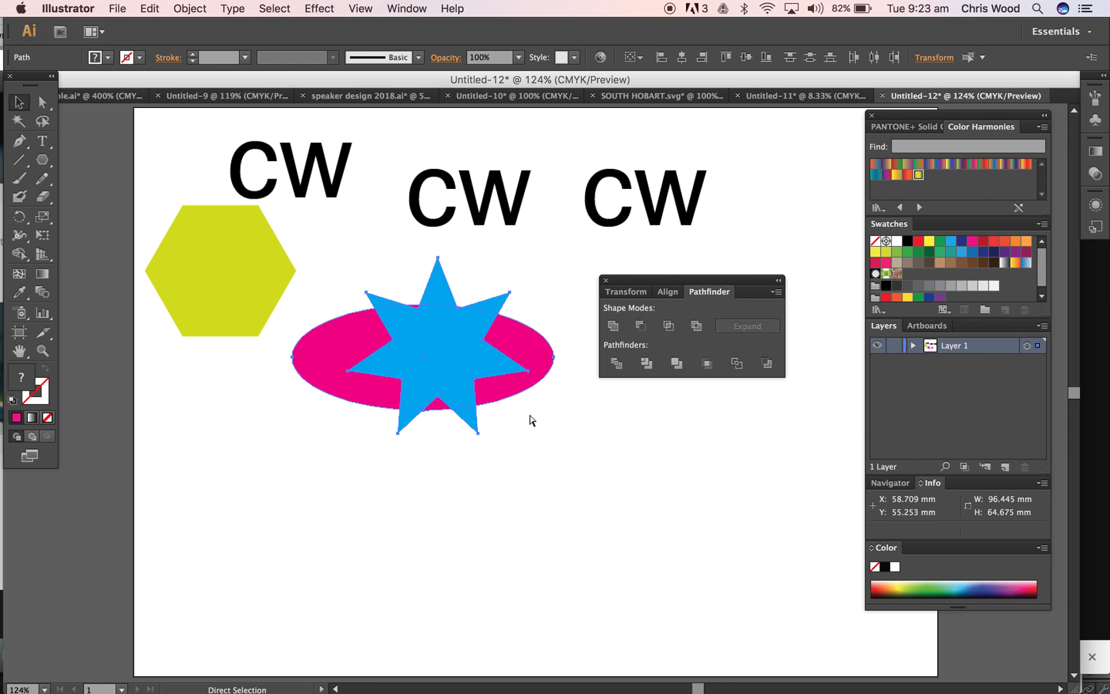
Move the hexagon back over the left part of the ellipse, overlapping beneath the star
left_click(532, 421)
left_click(405, 387)
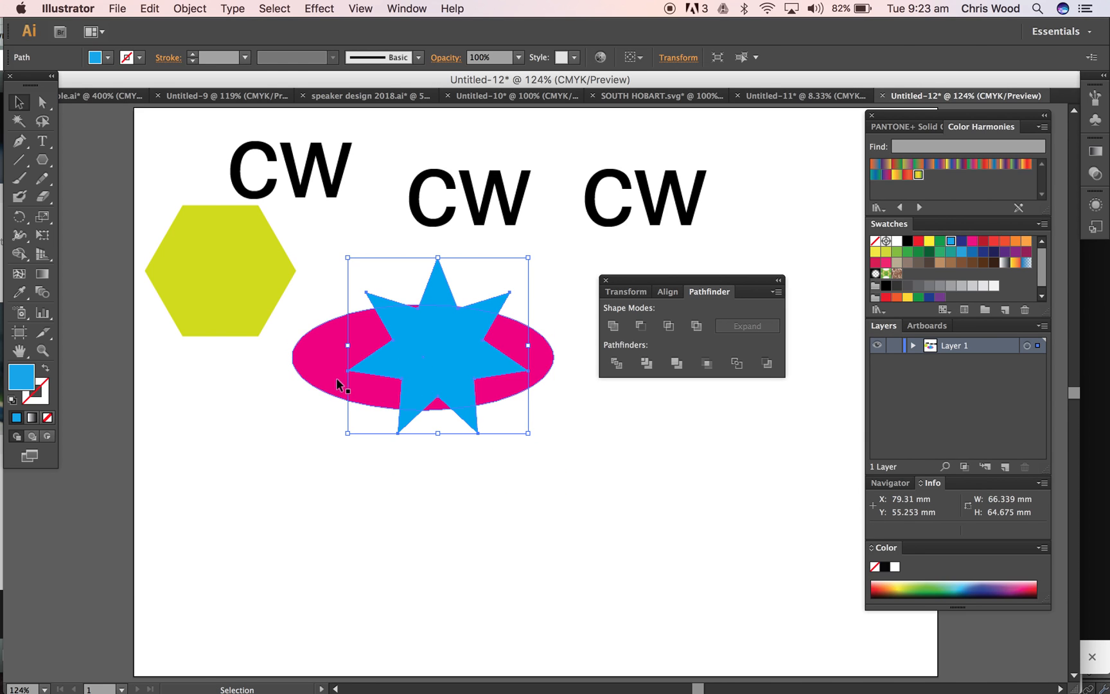
left_click(276, 333)
left_click_drag(286, 304, 391, 379)
Divide the overlapping hexagon, ellipse and star into separate pieces and ungroup them
left_click_drag(292, 280, 542, 435)
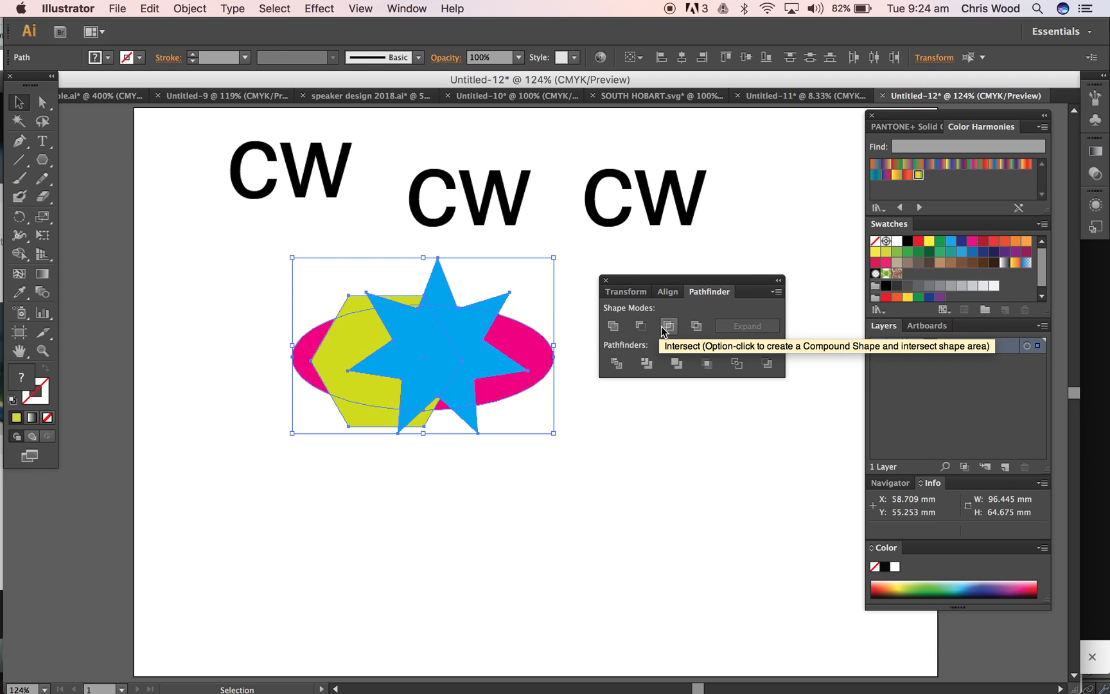
left_click(621, 371)
left_click(602, 446)
left_click(480, 360)
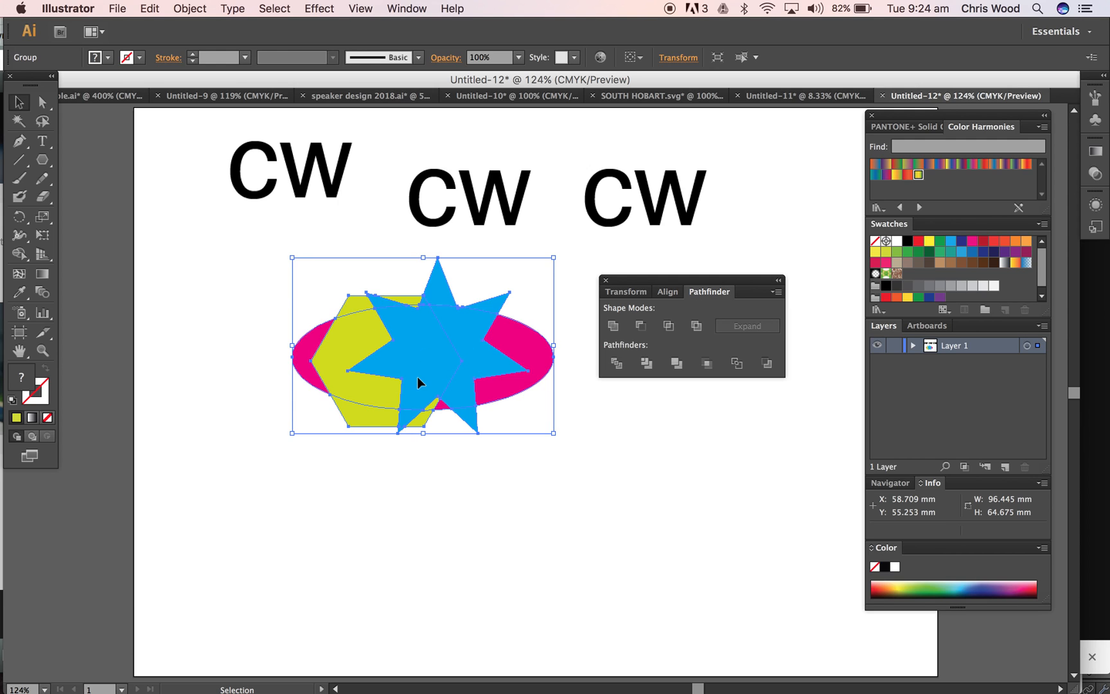
key("super")
left_click(414, 370, "super")
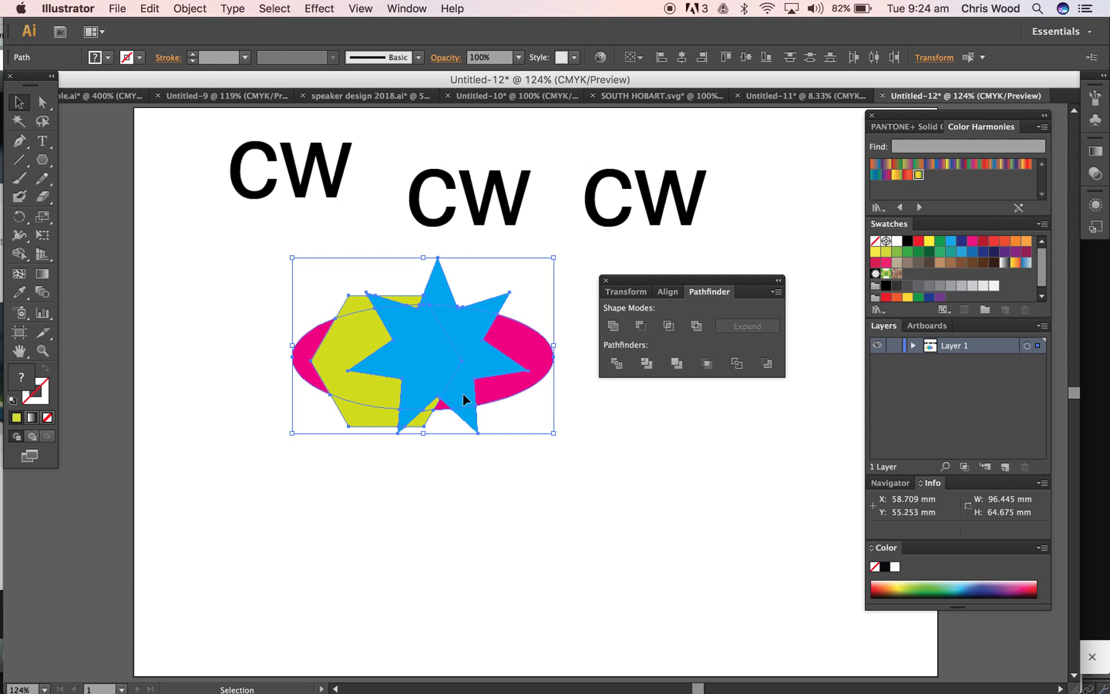
left_click(589, 493)
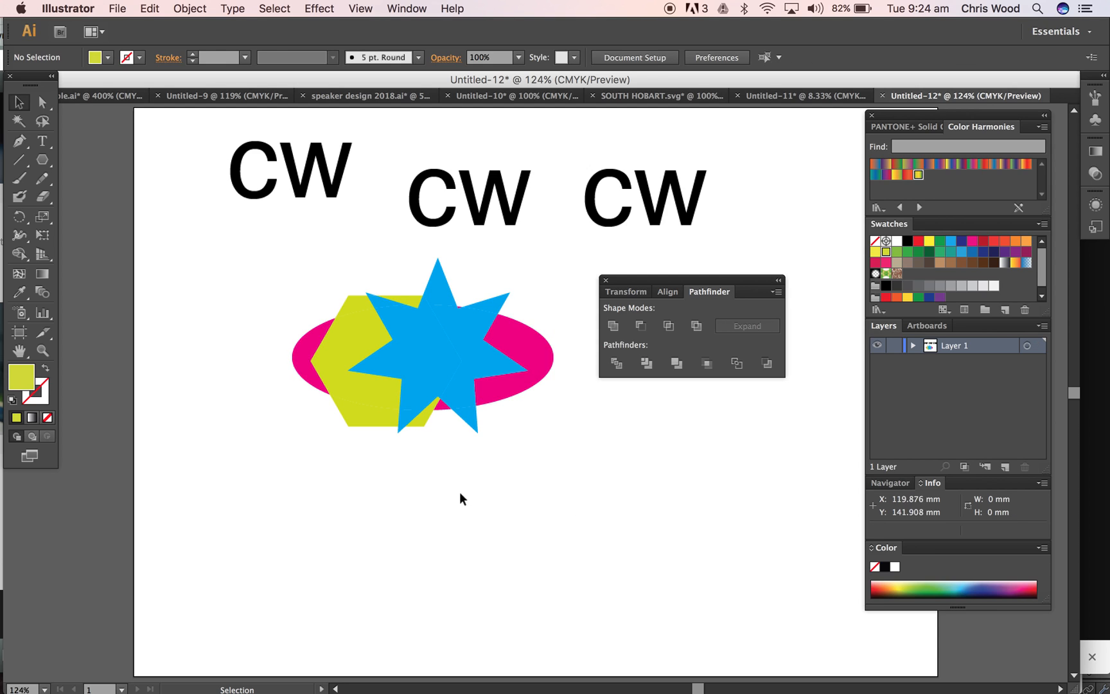
Delete the two green hexagon pieces below the ellipse and the blue star piece where all three shapes overlap
left_click(444, 373)
left_click(412, 364)
left_click(336, 355)
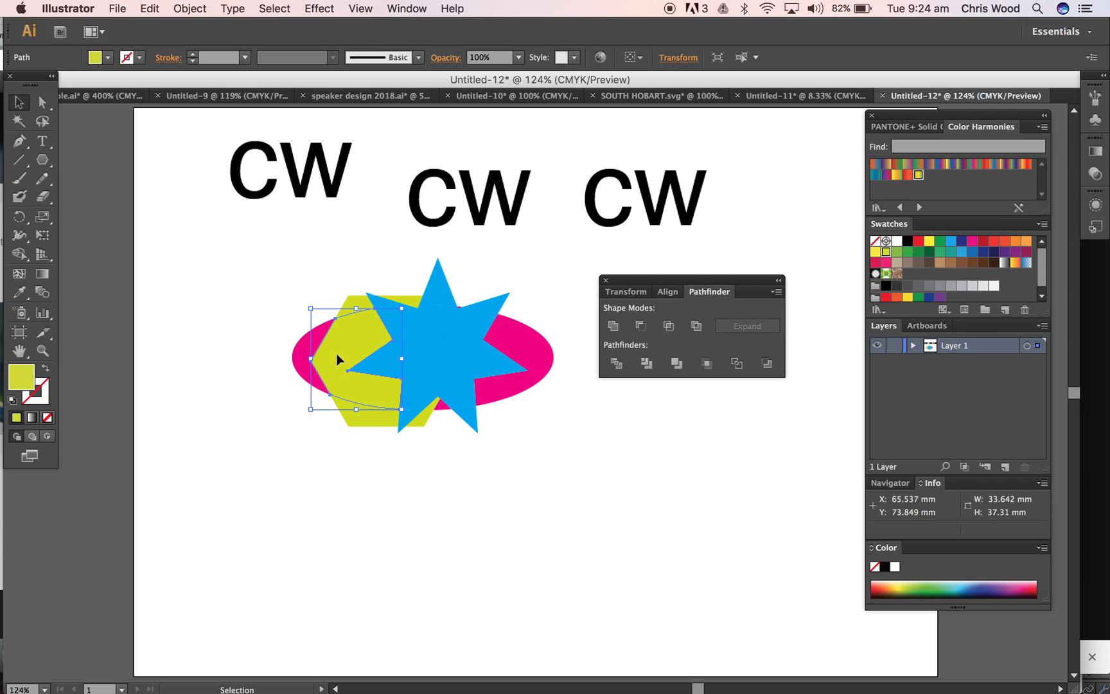
left_click(359, 422)
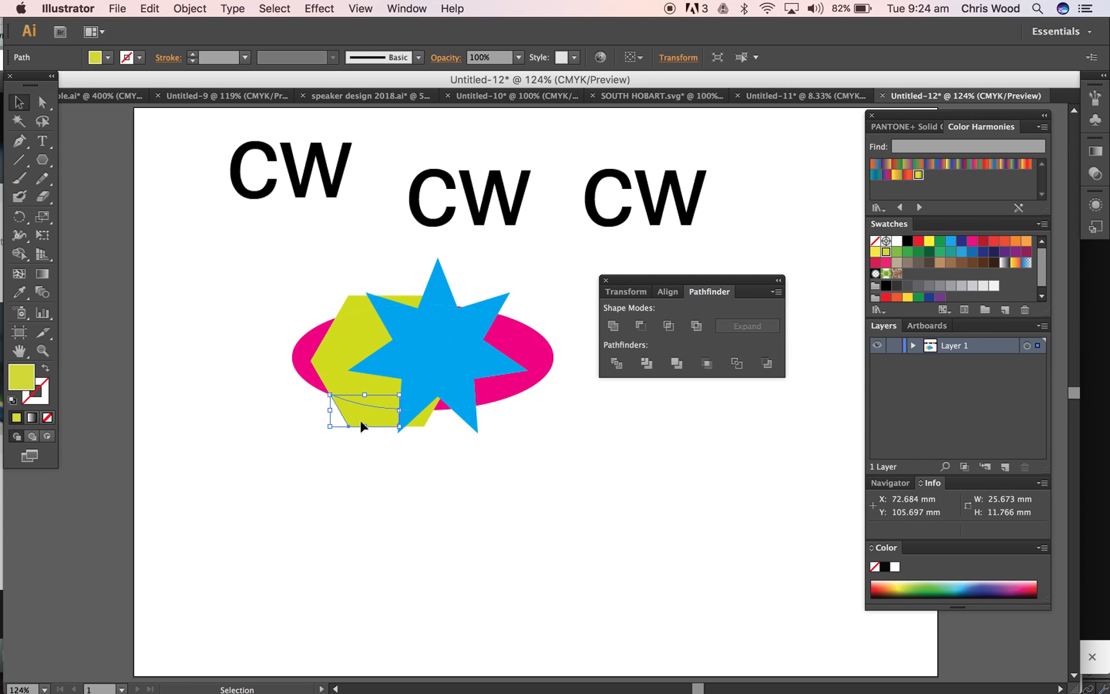
key("Delete")
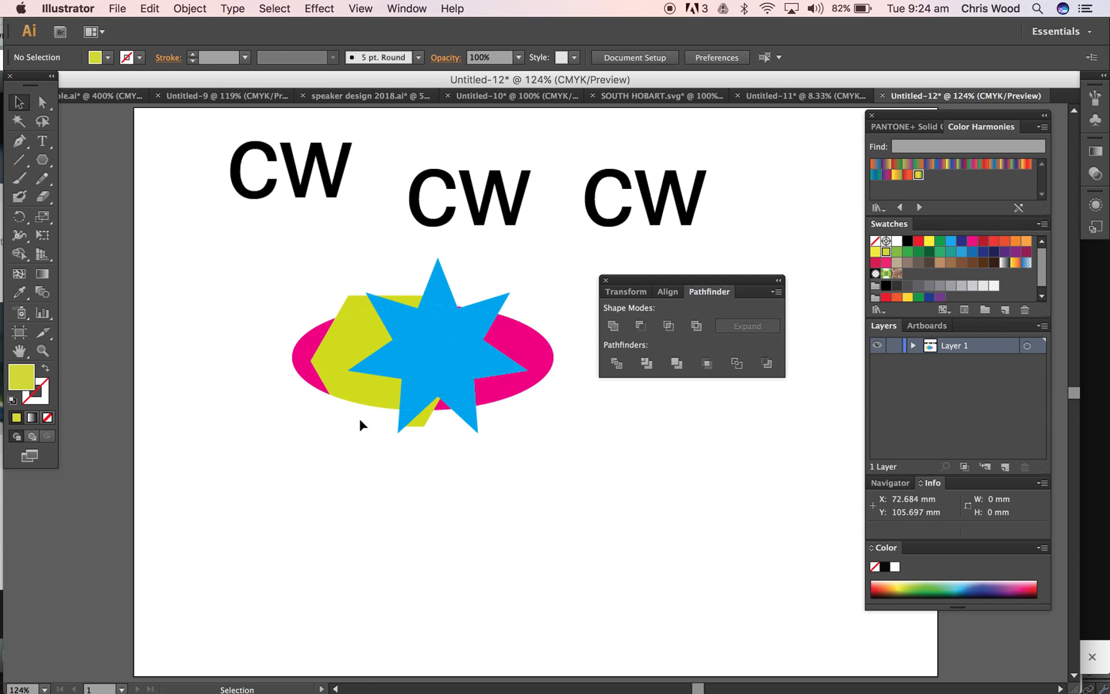
left_click(425, 418)
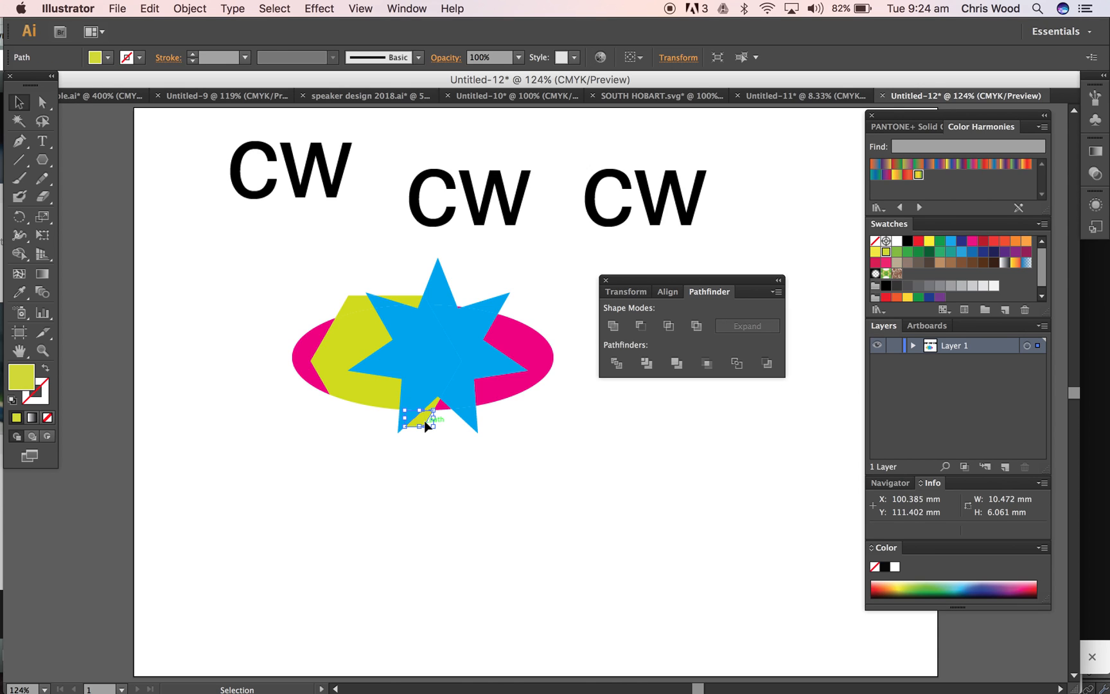
key("Delete")
left_click(413, 339)
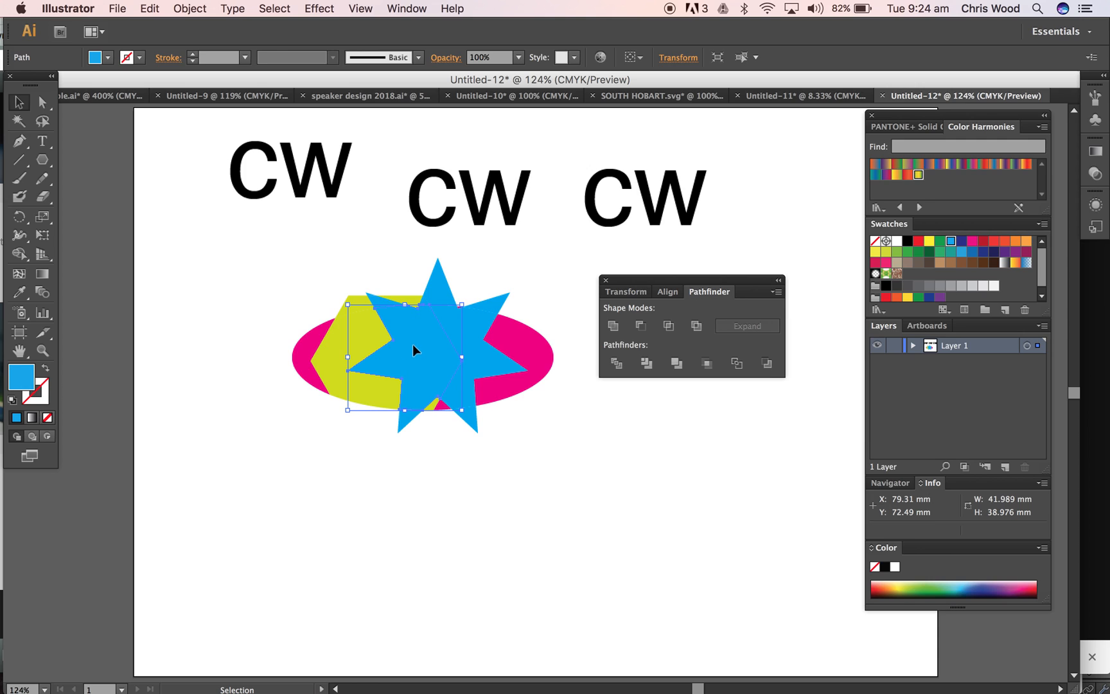
key("Delete")
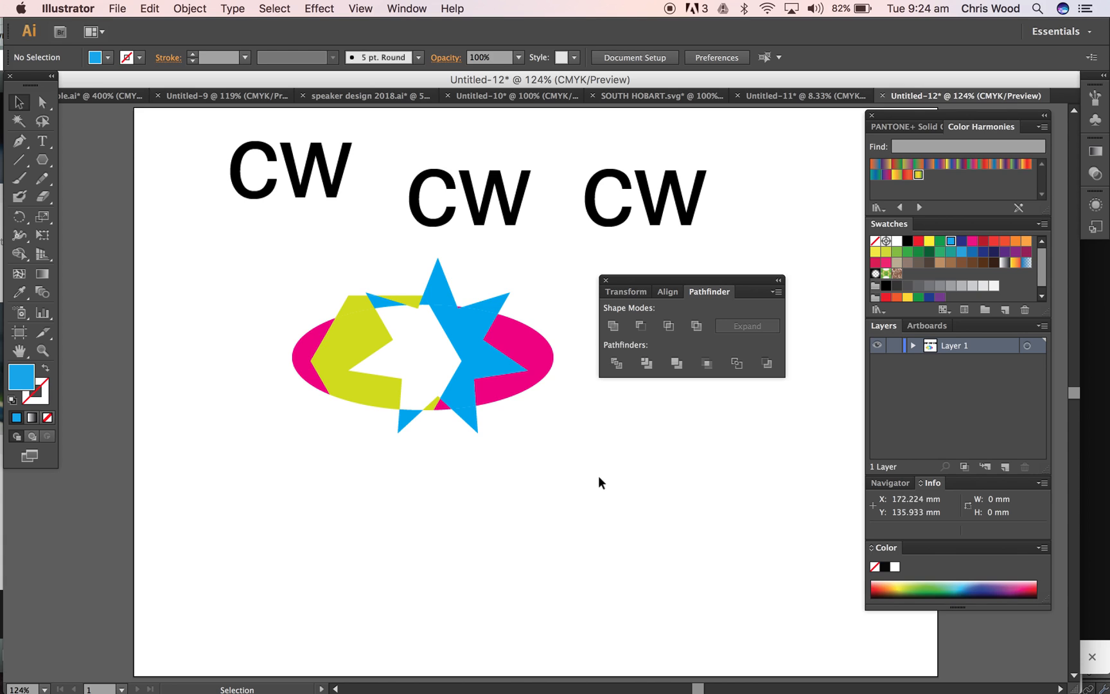
Unite all remaining hexagon, ellipse and star pieces into one shape, leaving the CW texts out of the selection
left_click_drag(257, 262, 543, 446)
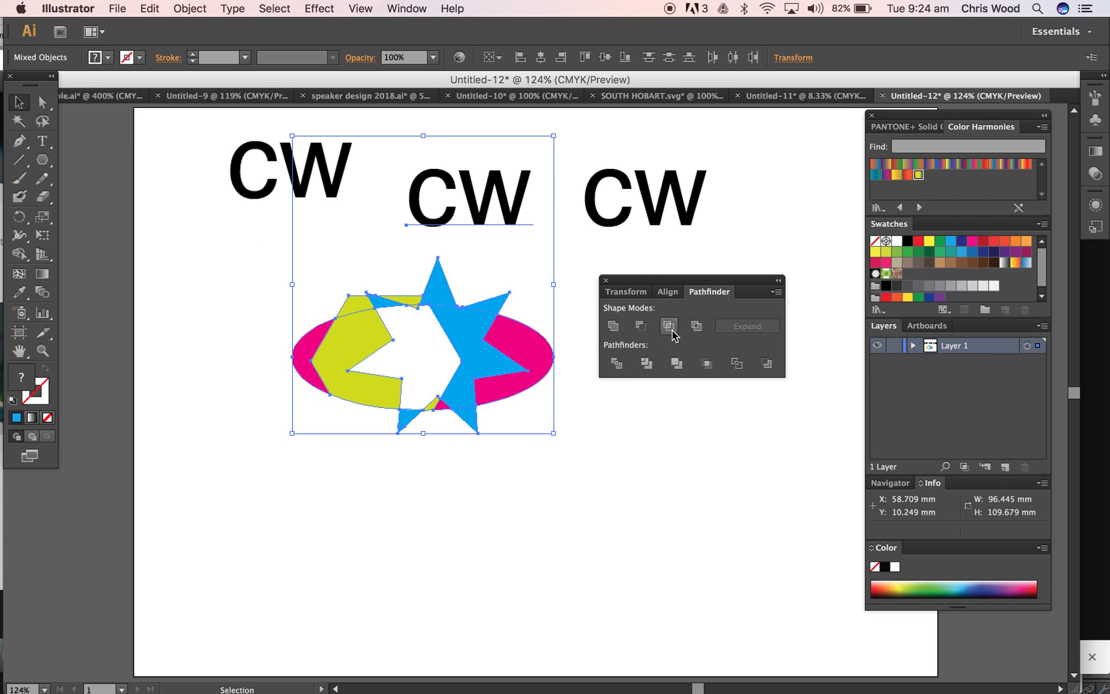
left_click(633, 472)
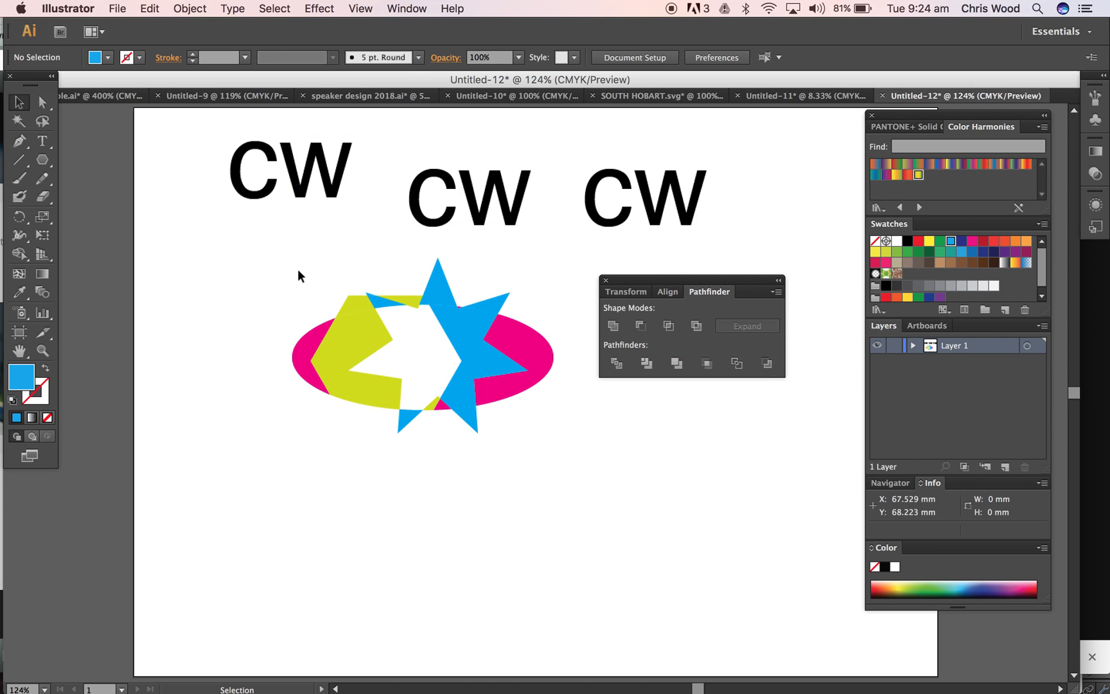
left_click_drag(247, 275, 550, 445)
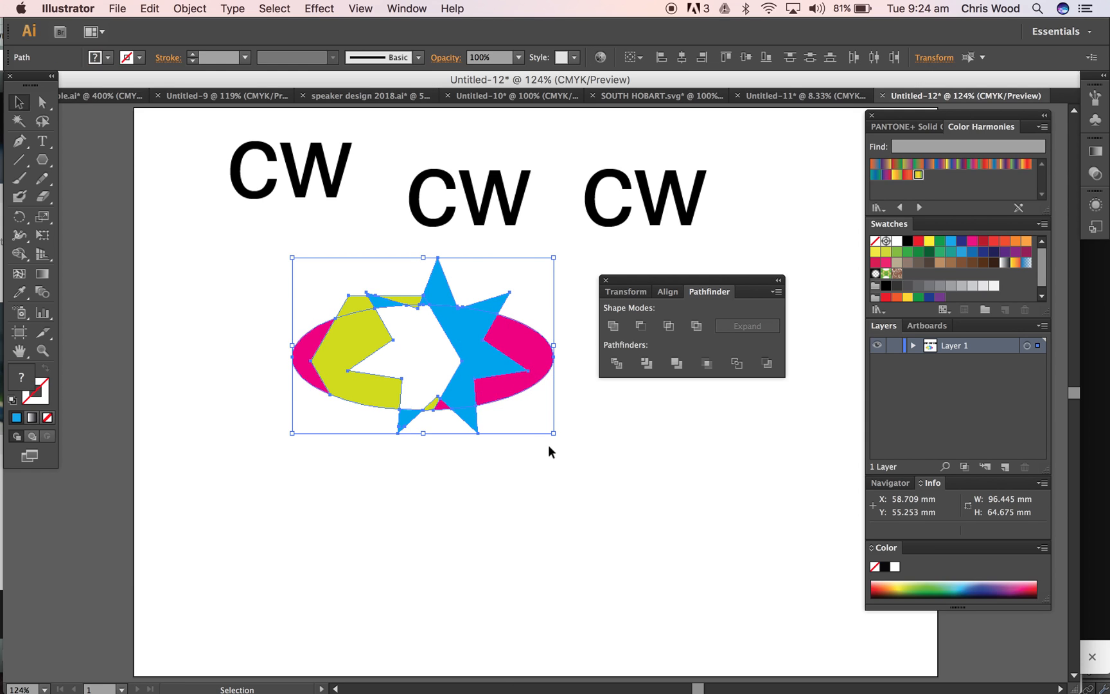
left_click(613, 325)
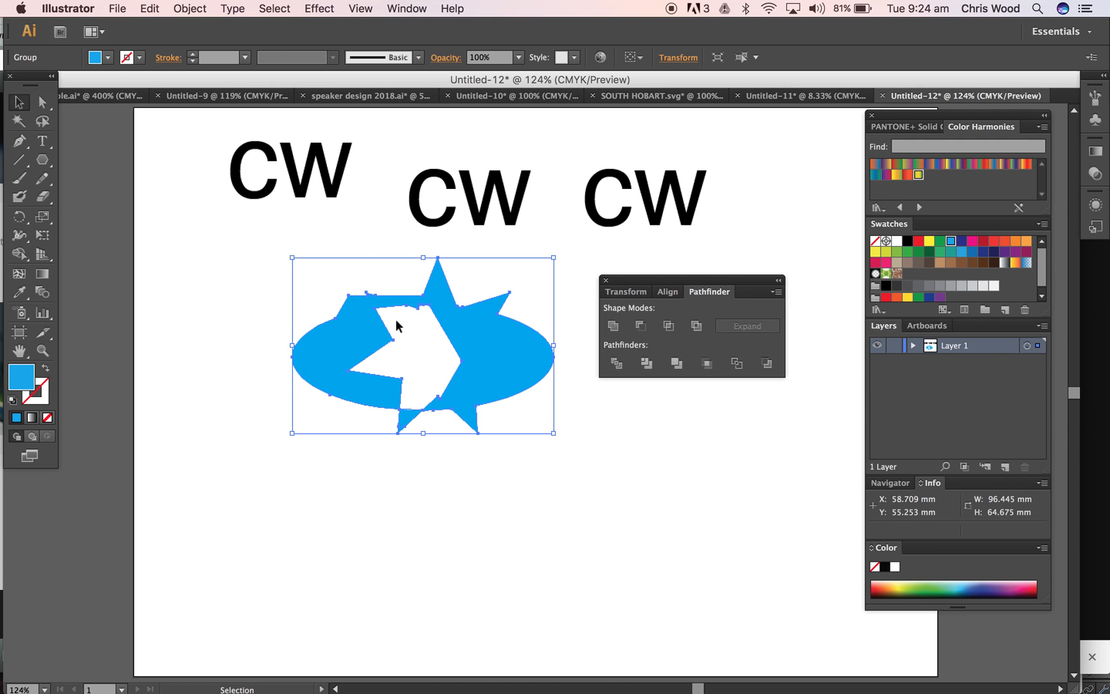
Move the united blue shape slightly down and left, and delete it from the artboard
left_click_drag(370, 334, 344, 421)
left_click(570, 483)
left_click_drag(505, 427, 513, 363)
left_click(619, 476)
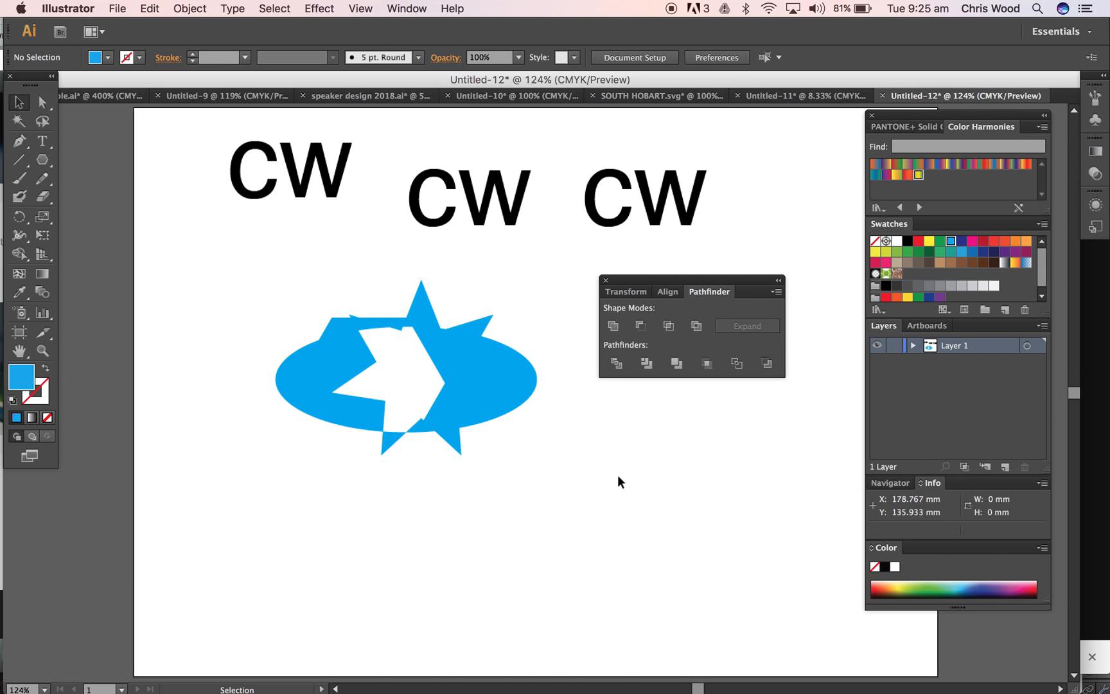
left_click_drag(262, 289, 507, 439)
key("Delete")
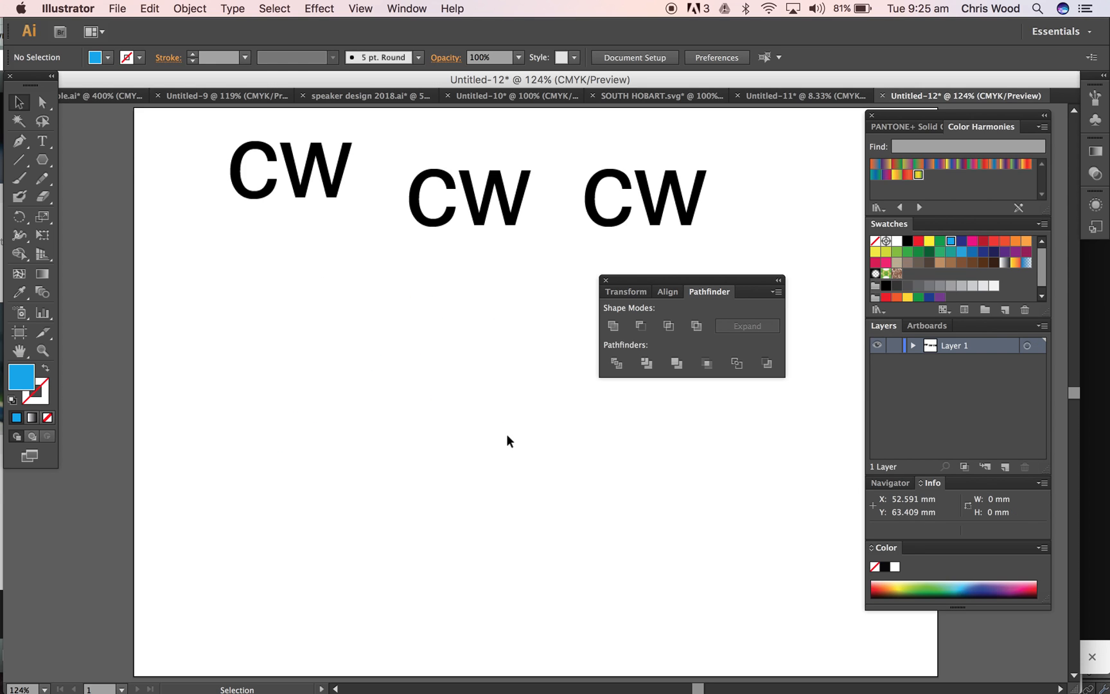
Lower the first CW text level with the second, and move the third CW text beneath the first
left_click(320, 168)
left_click_drag(320, 168, 322, 194)
left_click(498, 299)
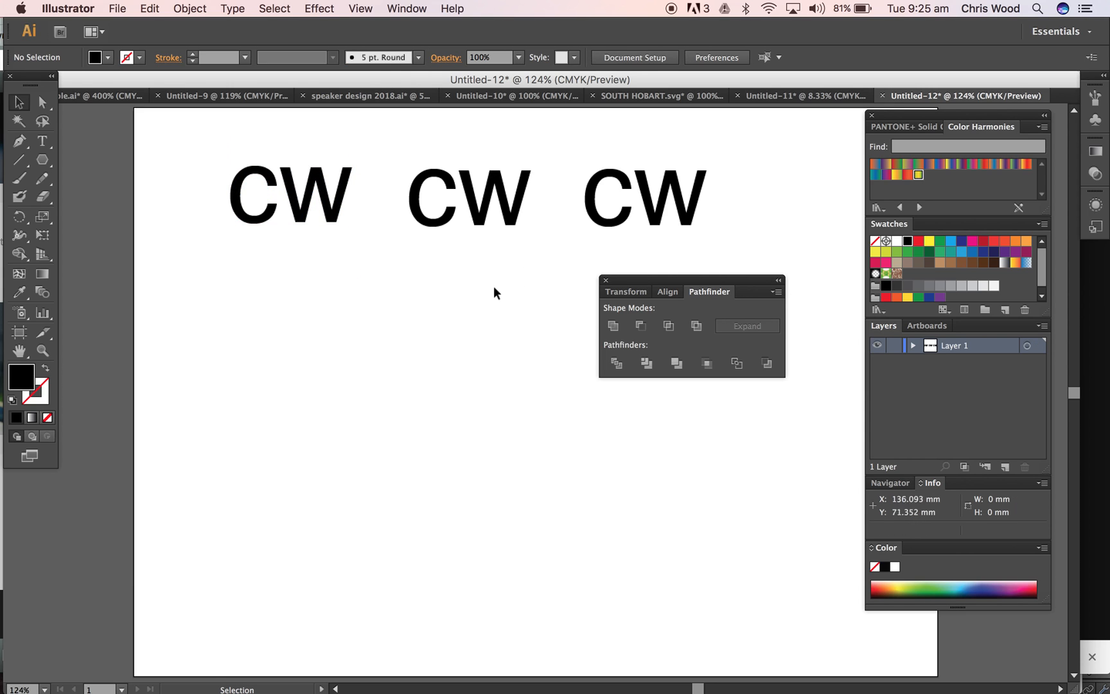
left_click_drag(604, 207, 281, 346)
left_click(411, 367)
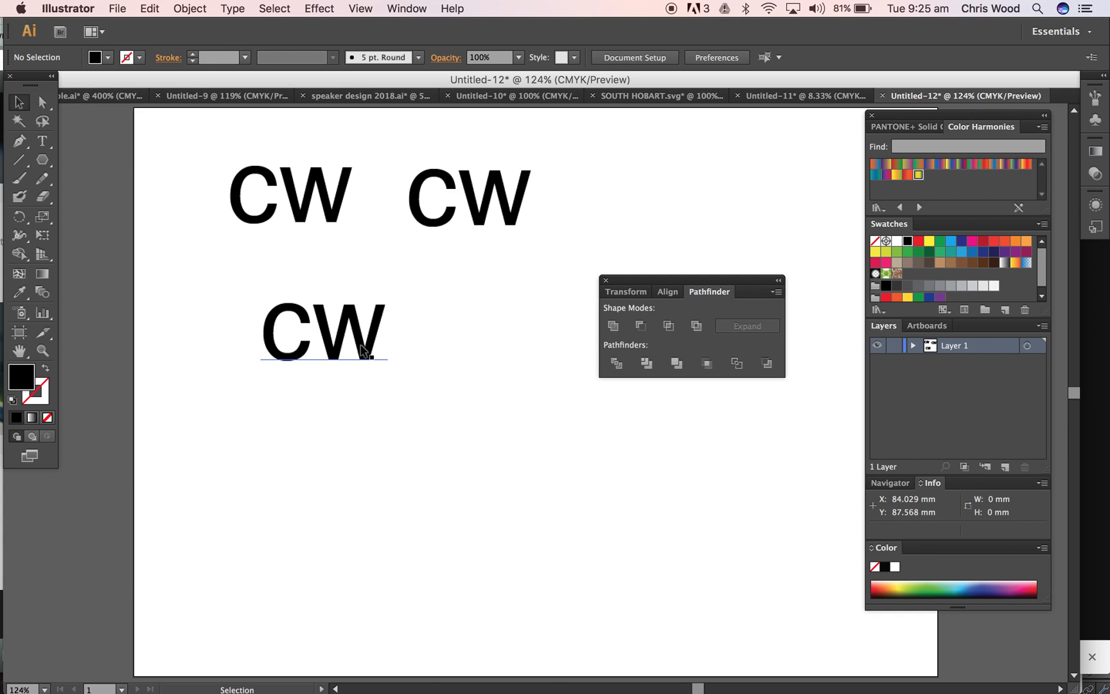
left_click_drag(364, 350, 337, 341)
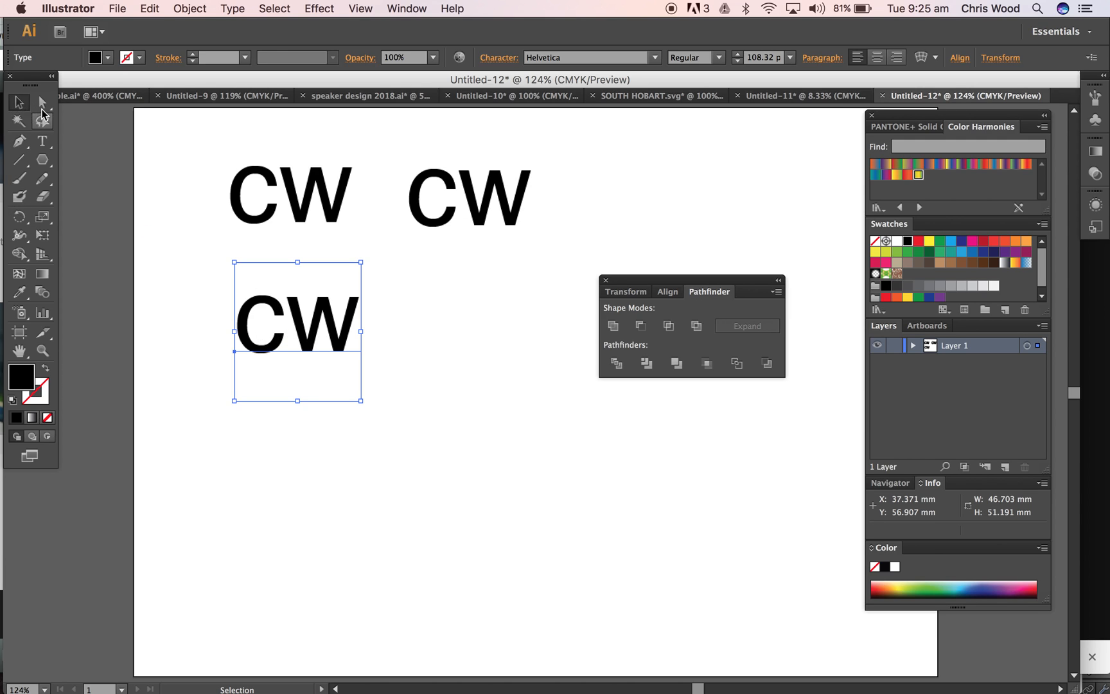
Convert the lower CW text to outlines and move the outlined letters to the right
left_click(231, 8)
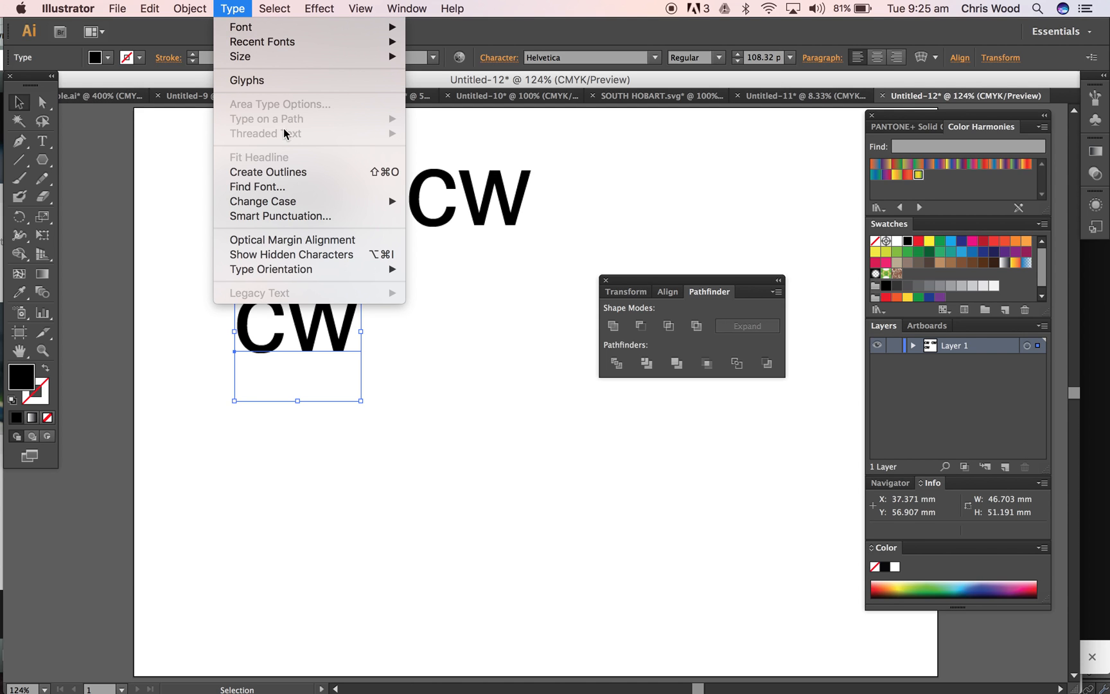
left_click(286, 172)
left_click(396, 404)
left_click_drag(329, 329, 402, 345)
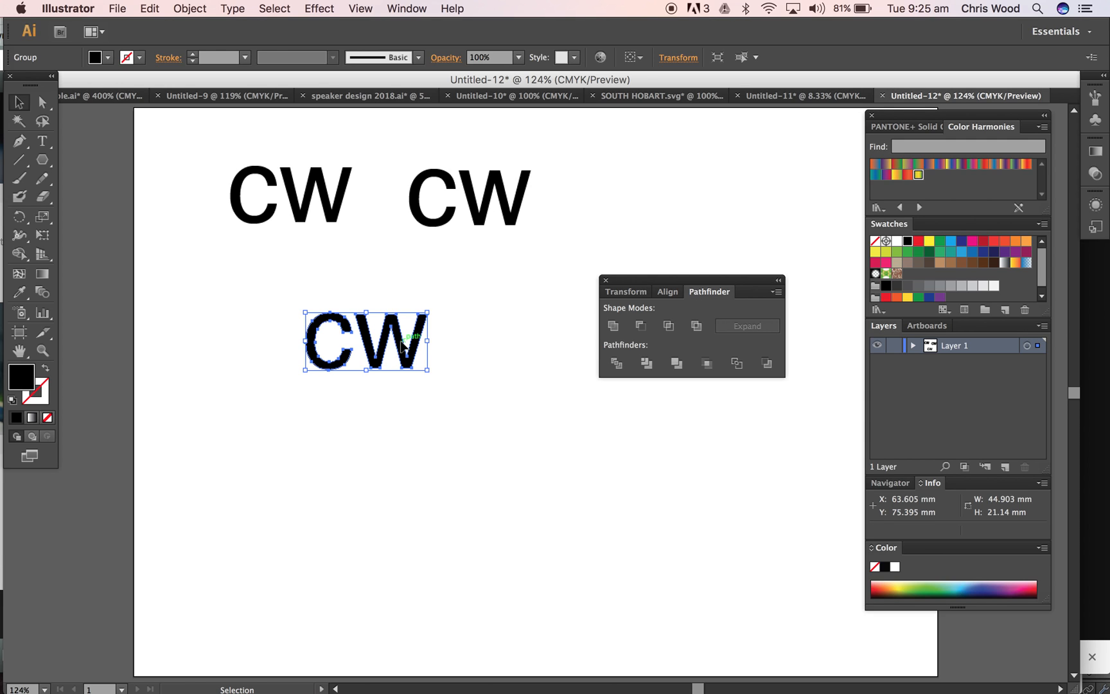
Enlarge the outlined CW letters to about 76 by 36 mm below the two live CW texts
left_click(470, 346)
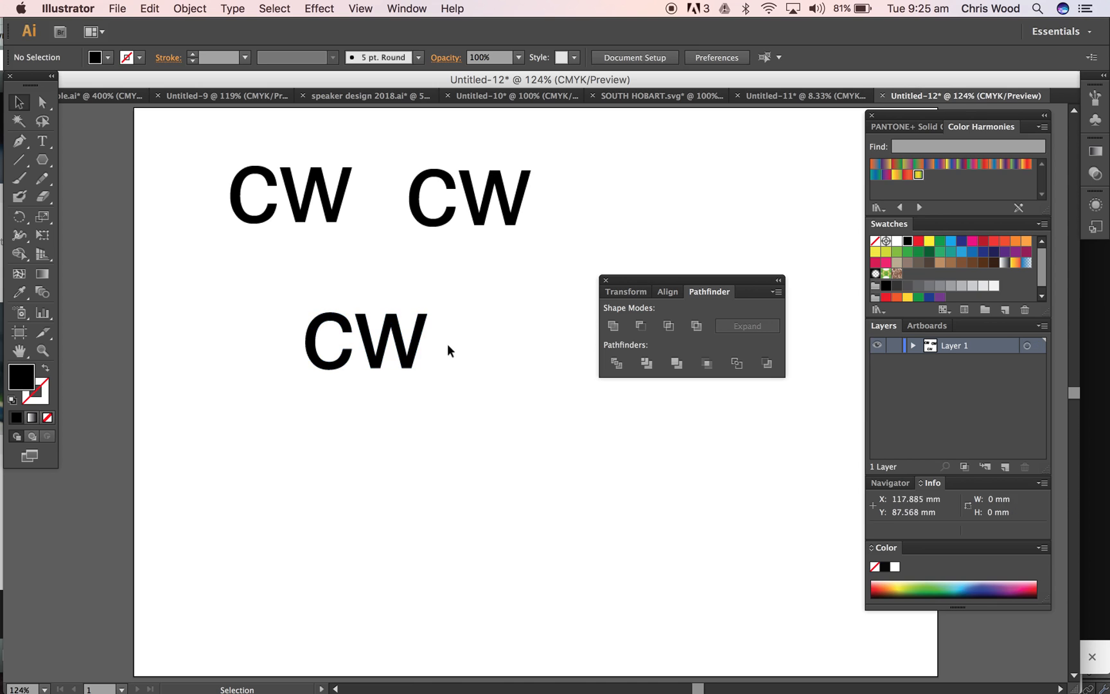
left_click_drag(411, 345, 505, 426)
mouse_move(460, 362)
left_mouse_down()
mouse_move(413, 387)
mouse_move(473, 361)
mouse_move(444, 359)
left_mouse_up()
left_click(511, 402)
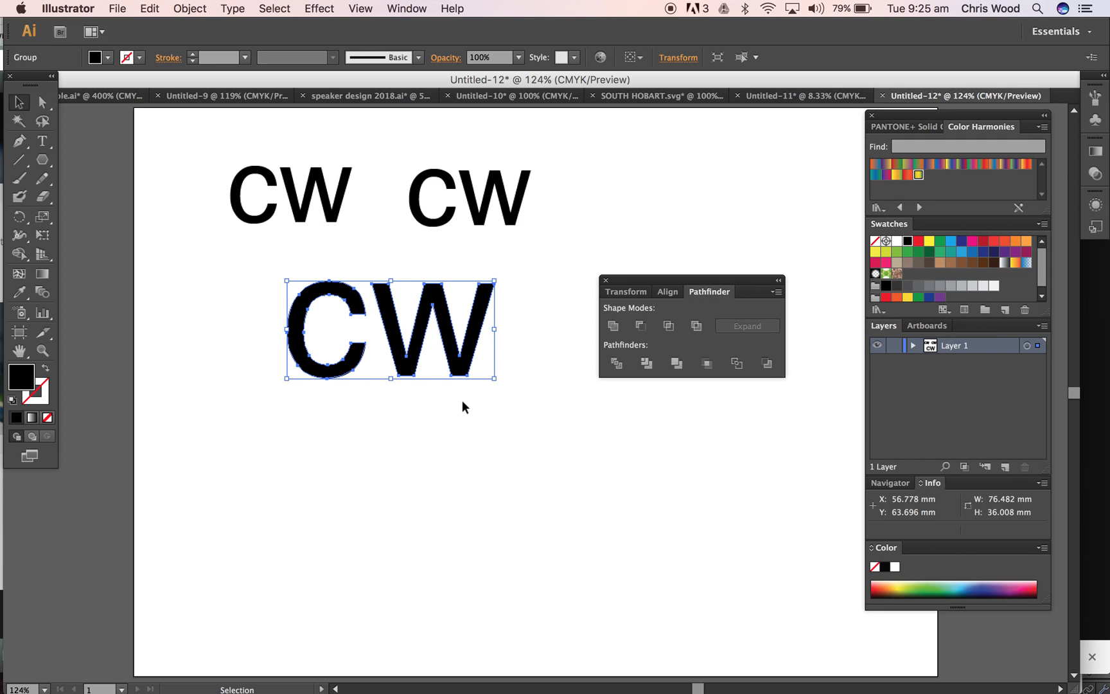
Ungroup the enlarged CW outlines into a separate C and W, and check that each letter selects individually
key("super+8")
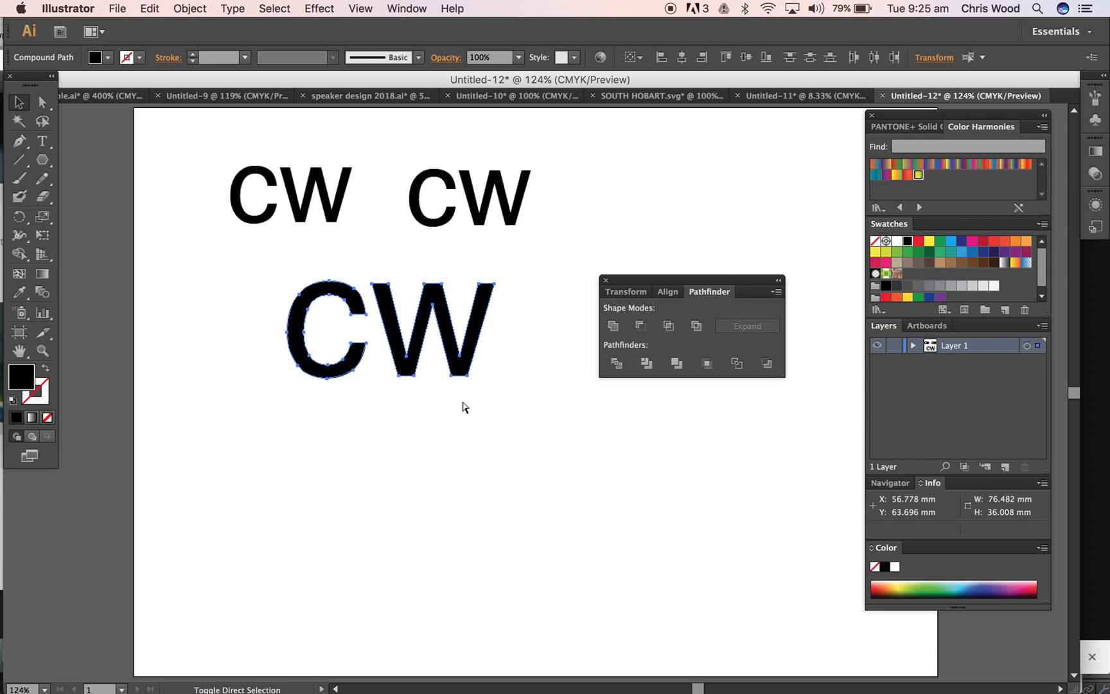
left_click(449, 447)
left_click(404, 360)
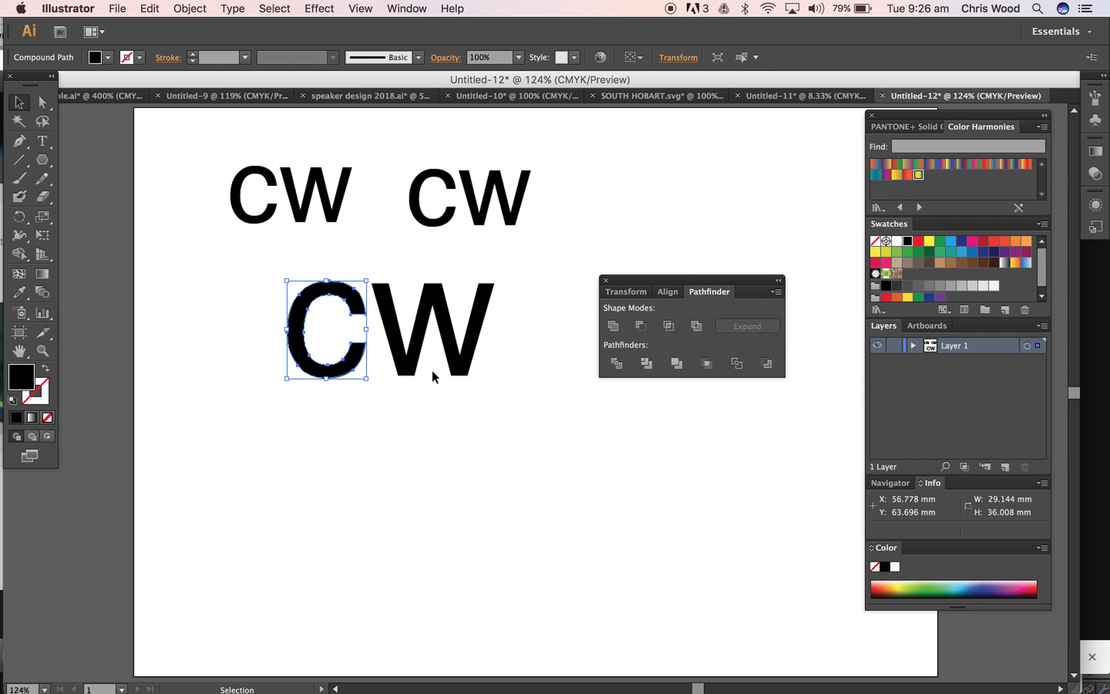
left_click(311, 358)
left_click(453, 384)
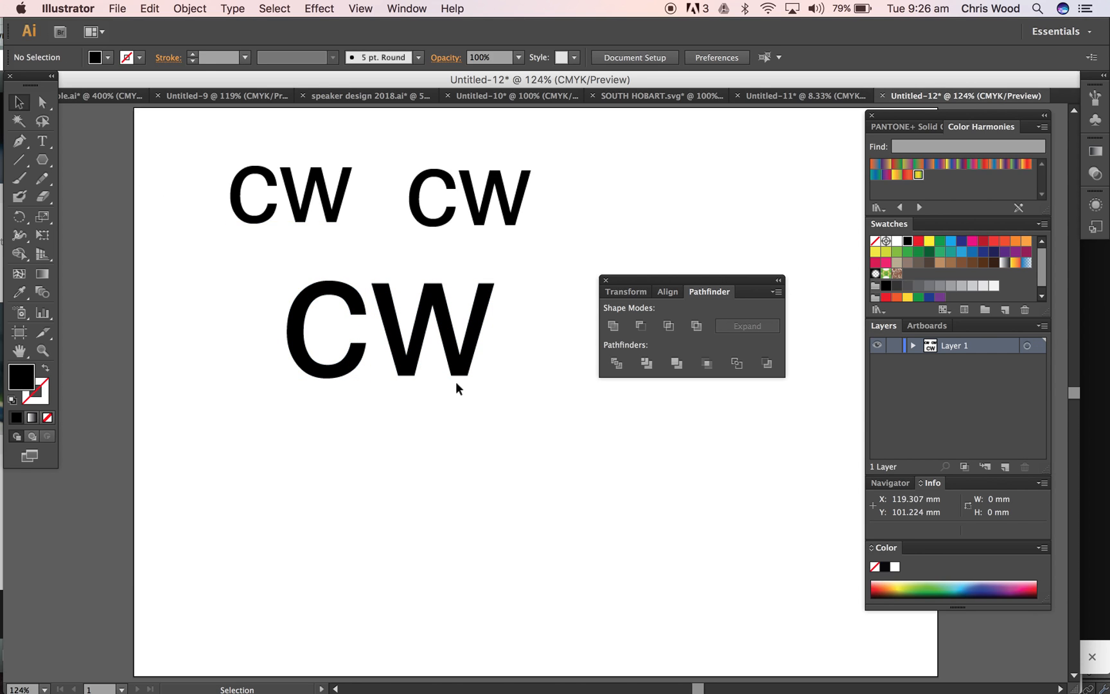
Move the large W down below the C's level, and place a duplicate of it directly above
left_click(459, 366)
left_click_drag(464, 370, 509, 508)
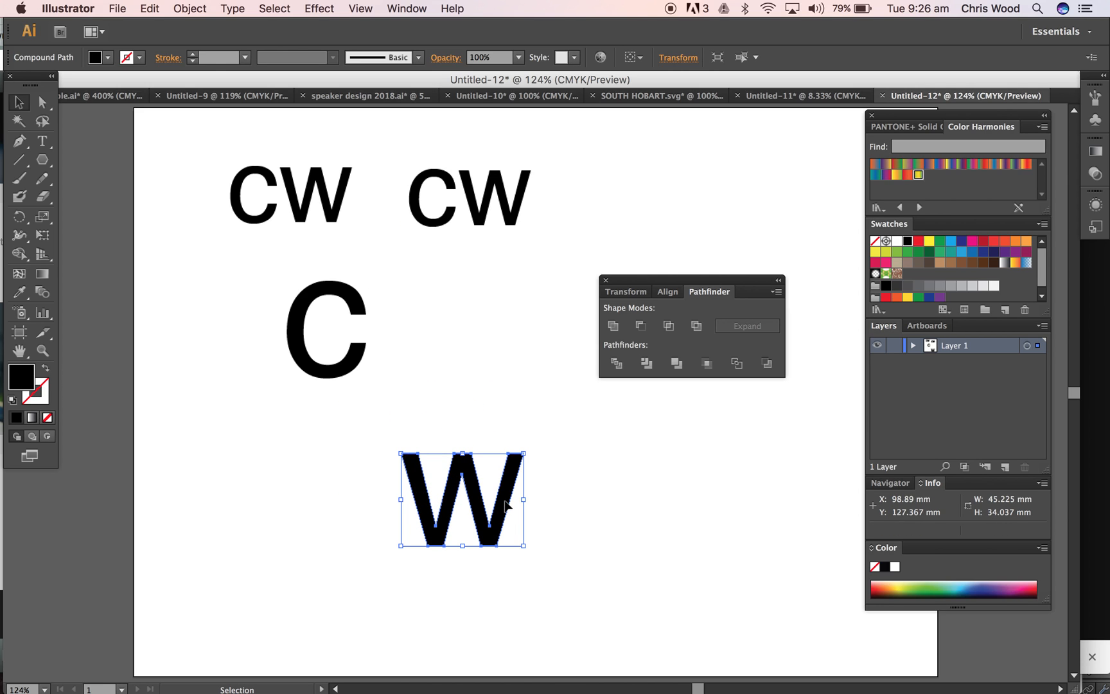
key("super+c")
left_click_drag(505, 500, 506, 404)
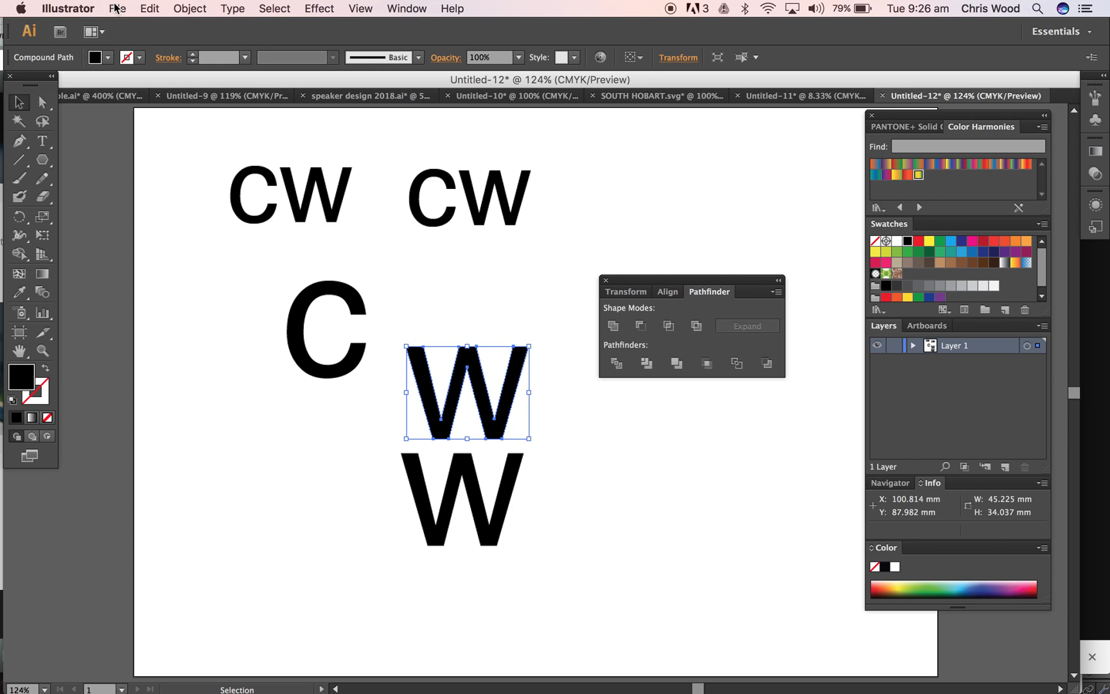
Reflect the upper W copy across the horizontal axis
left_click(193, 9)
mouse_move(201, 36)
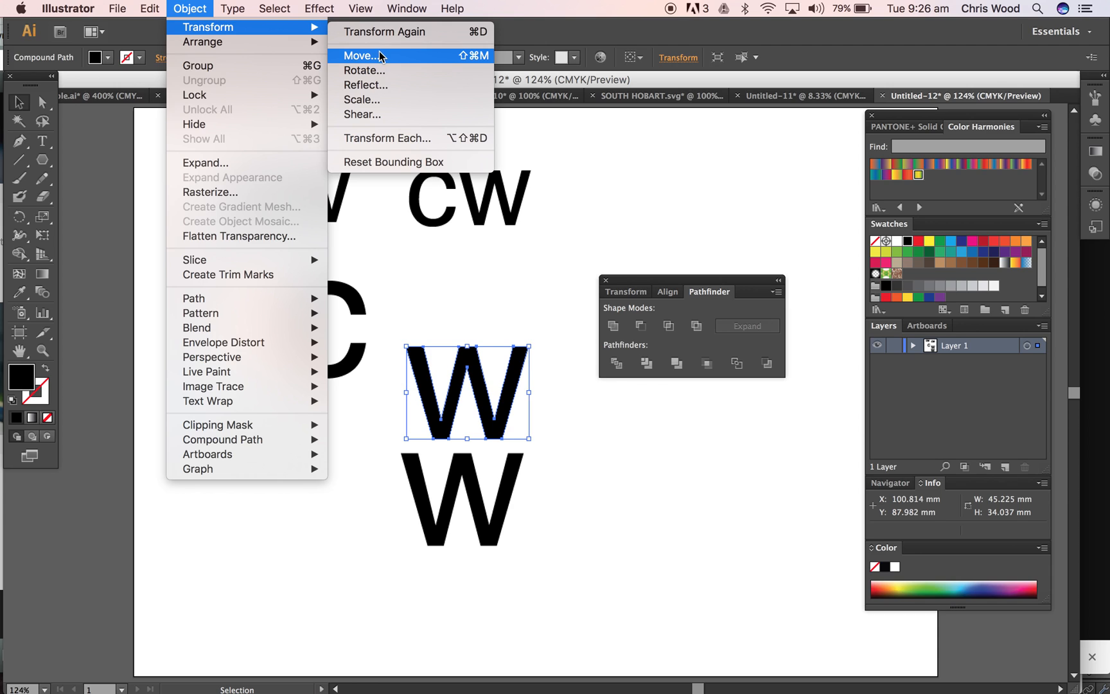
left_click(382, 84)
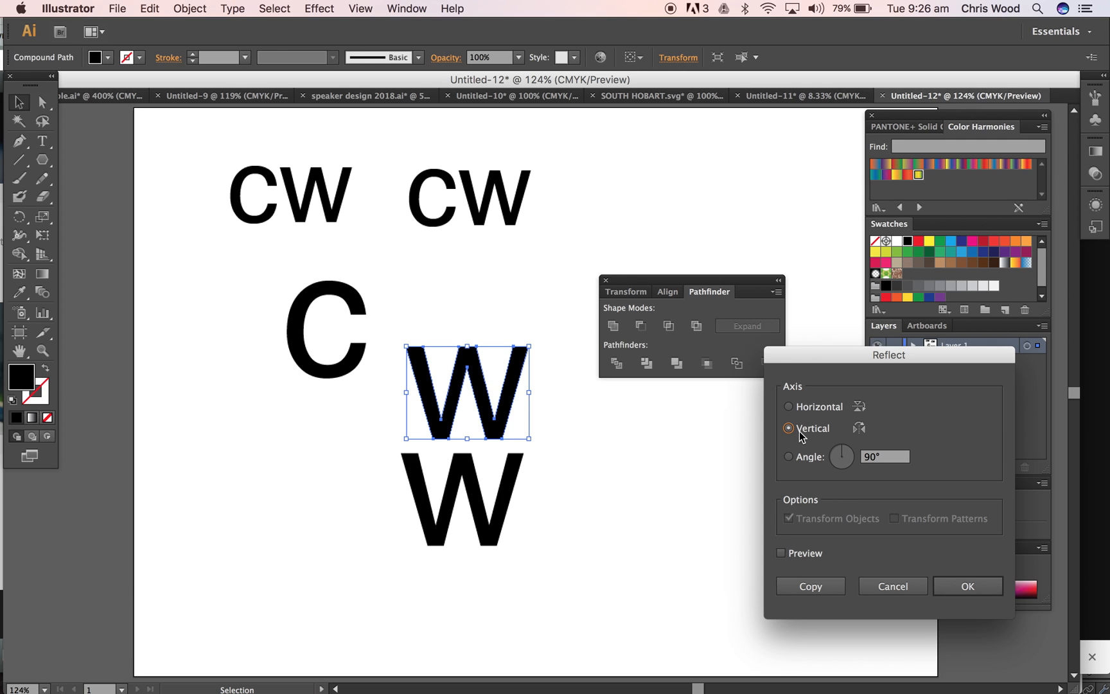
left_click(790, 408)
left_click(969, 586)
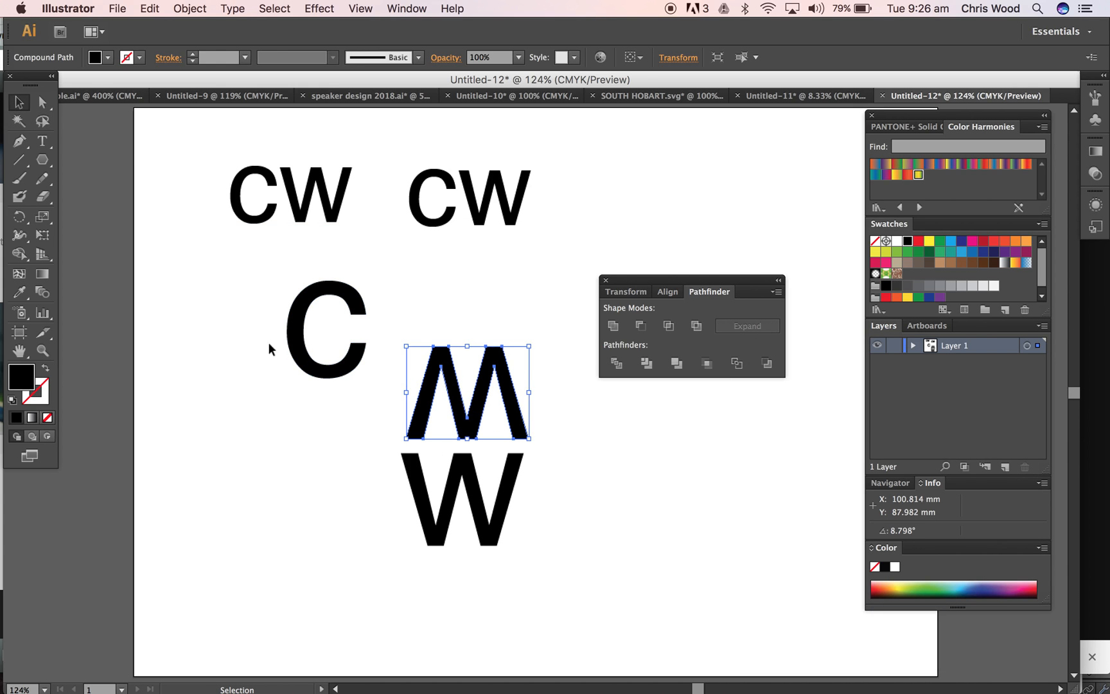
Align the flipped W directly above the lower W so that their edges slightly overlap and form two diamonds
left_click(309, 398)
left_click_drag(447, 390, 443, 404)
left_click(442, 401)
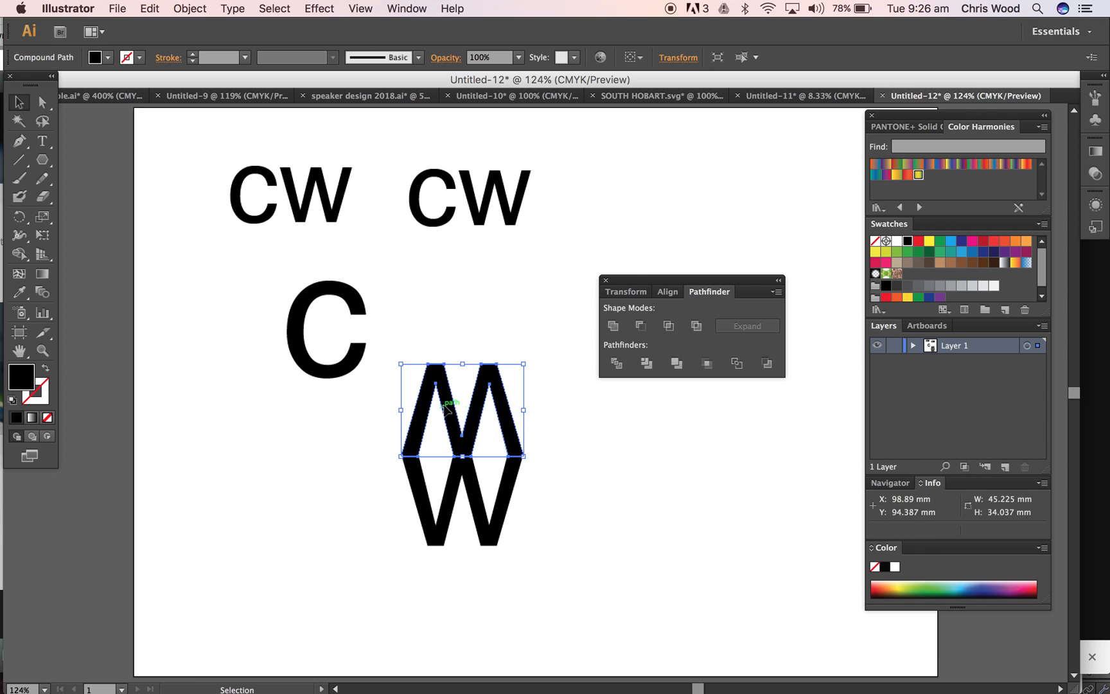
left_click(644, 448)
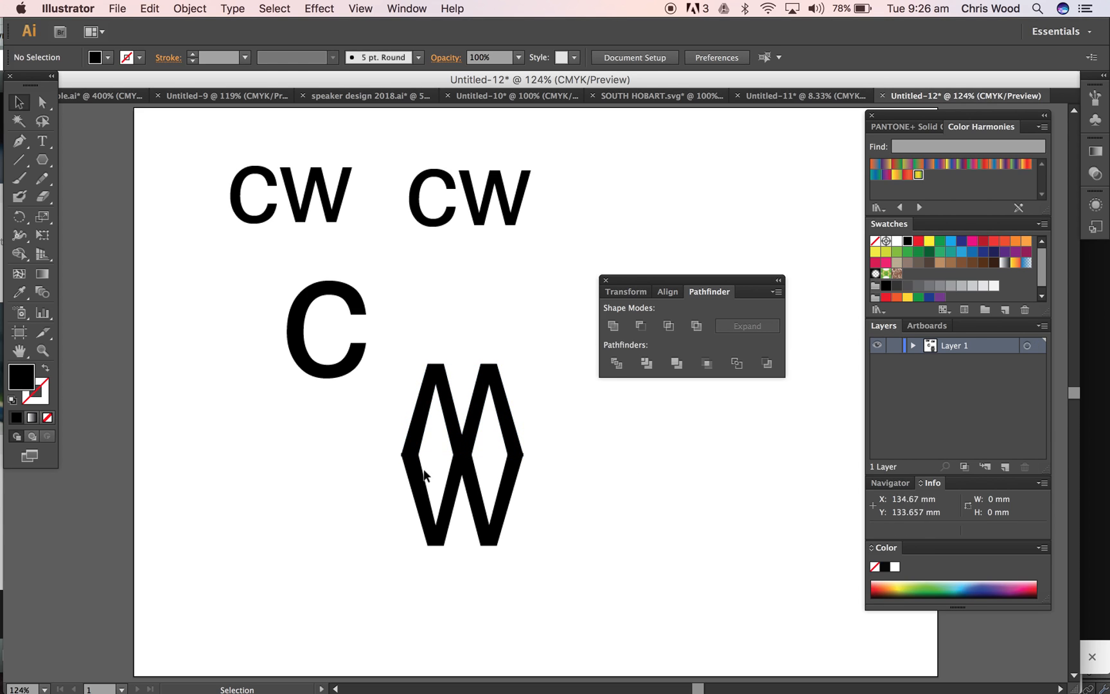
Unite the flipped W and the lower W into one double-diamond shape
left_click_drag(374, 449, 424, 535)
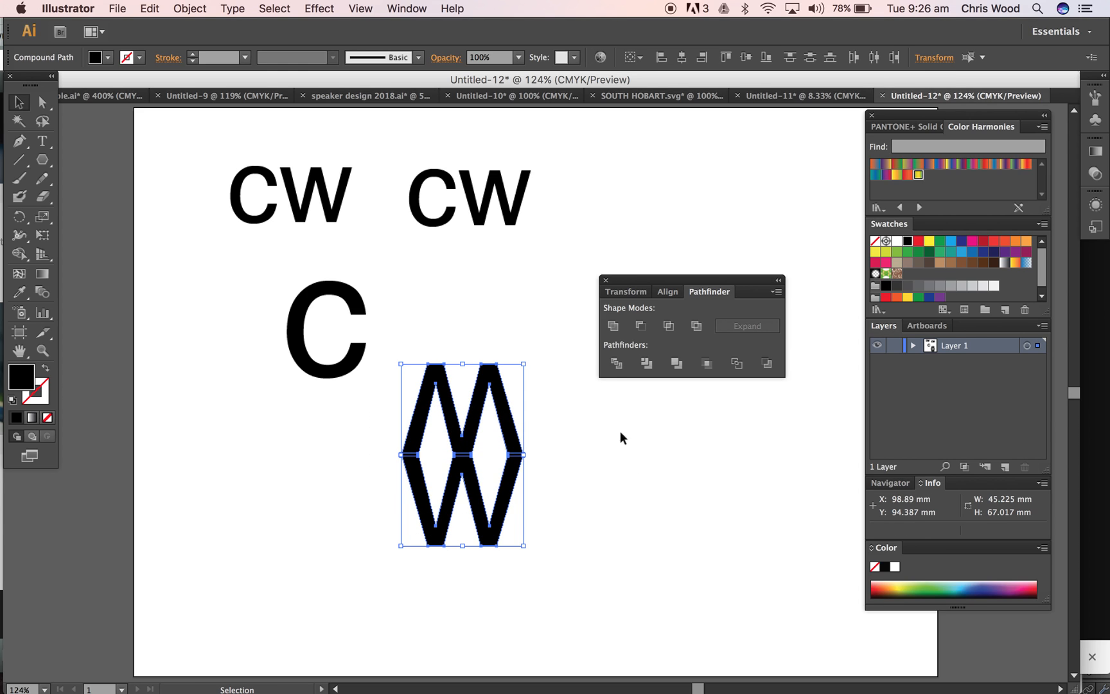
left_click(612, 325)
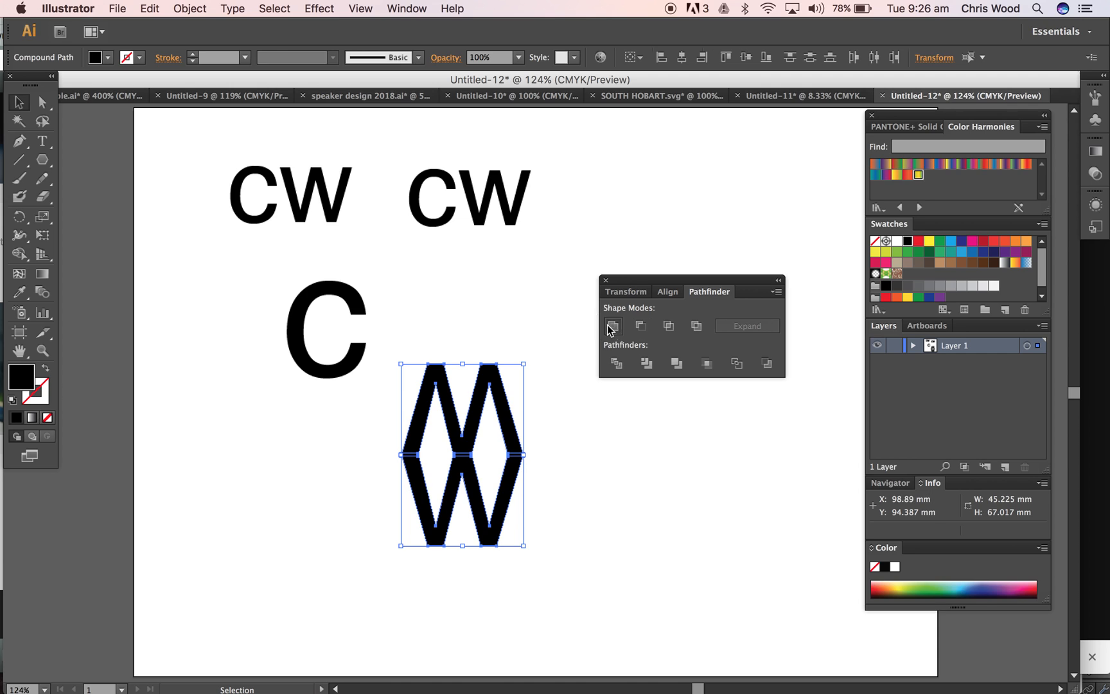
left_click(540, 284)
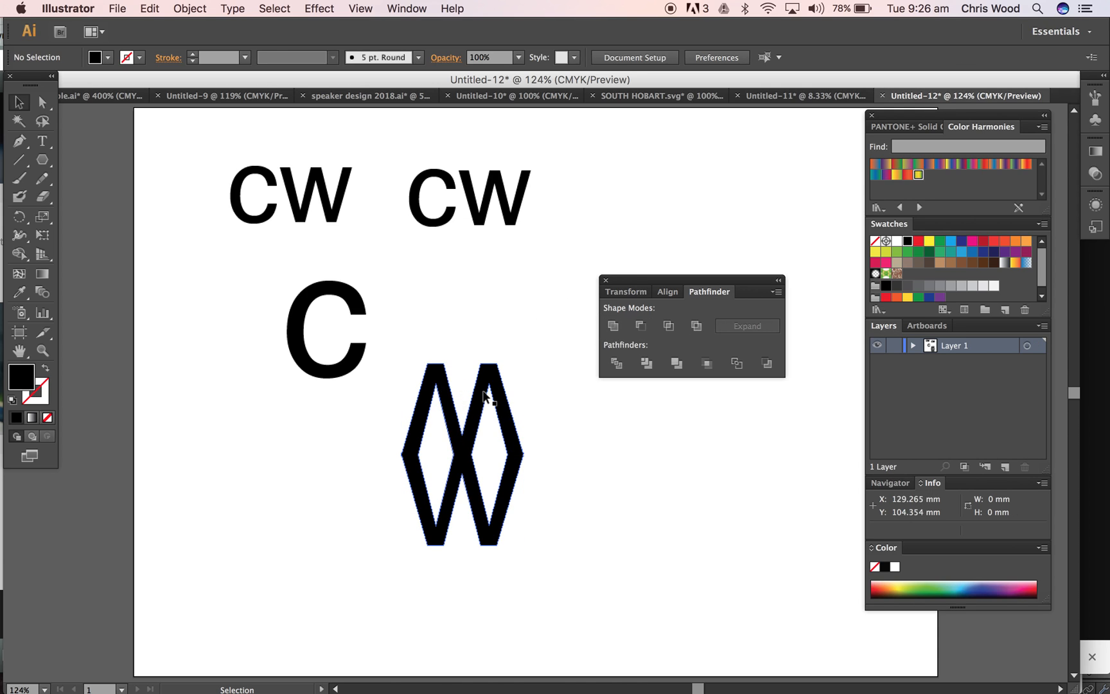
Move the double-diamond shape up beside the C and enlarge it to about 71 by 106 mm
left_click(486, 397)
left_click_drag(484, 394, 489, 304)
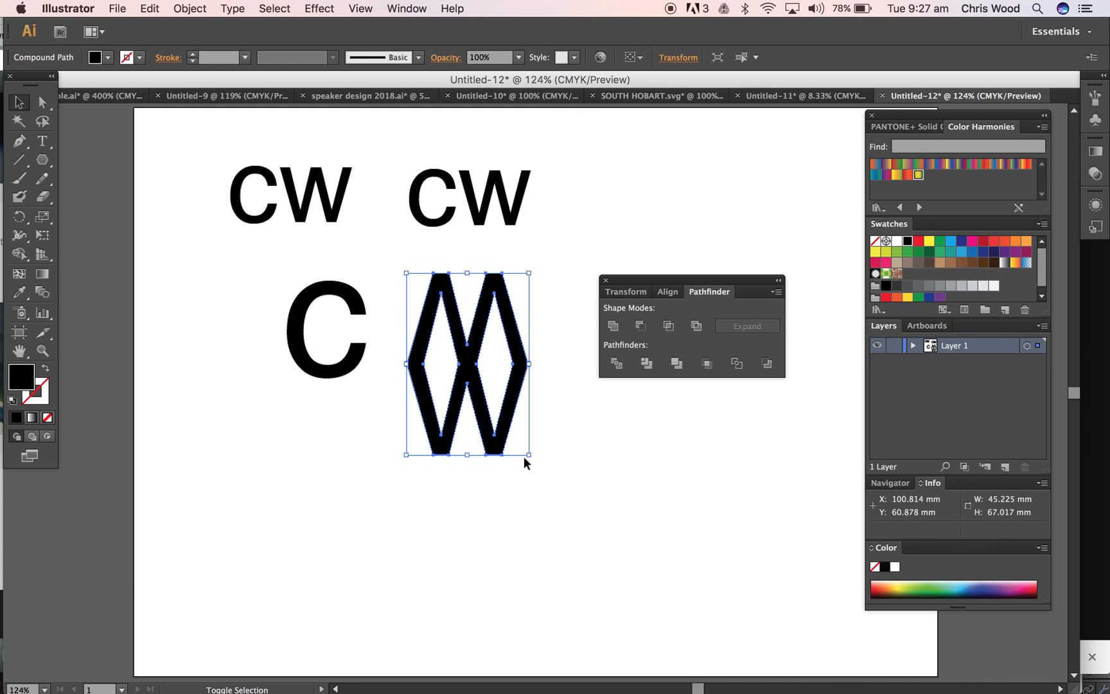
left_click_drag(528, 454, 600, 560)
left_click_drag(554, 352, 530, 381)
Centre the large C over the double-diamond shape and resize it to about 44 by 54 mm
left_click(294, 345)
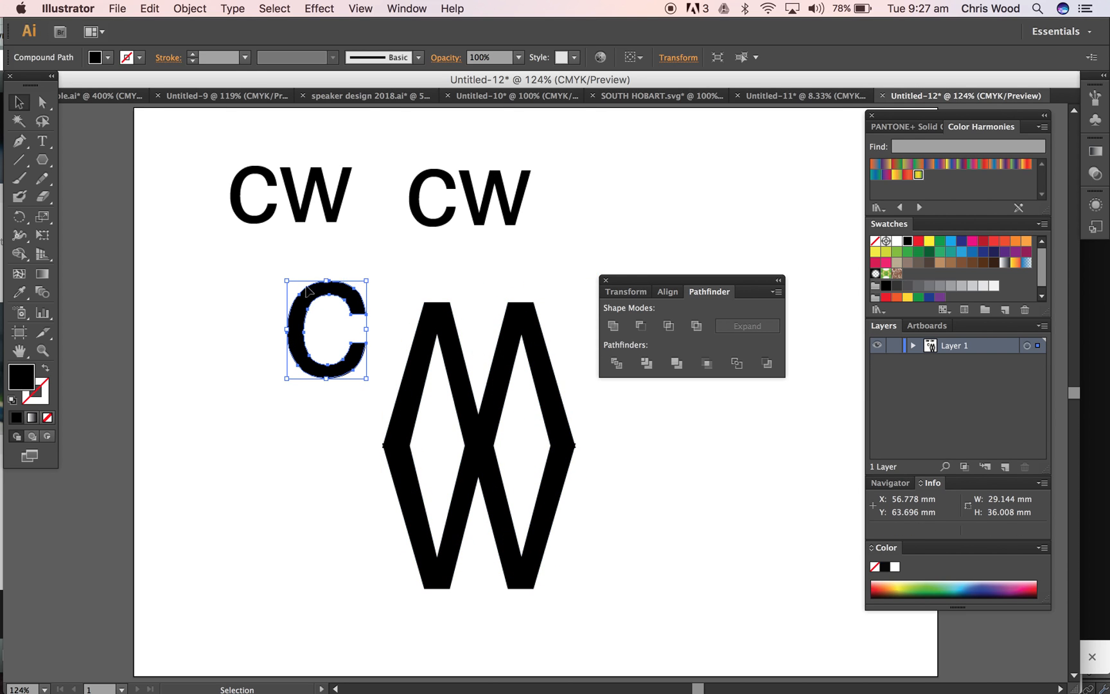
left_click_drag(324, 296, 469, 373)
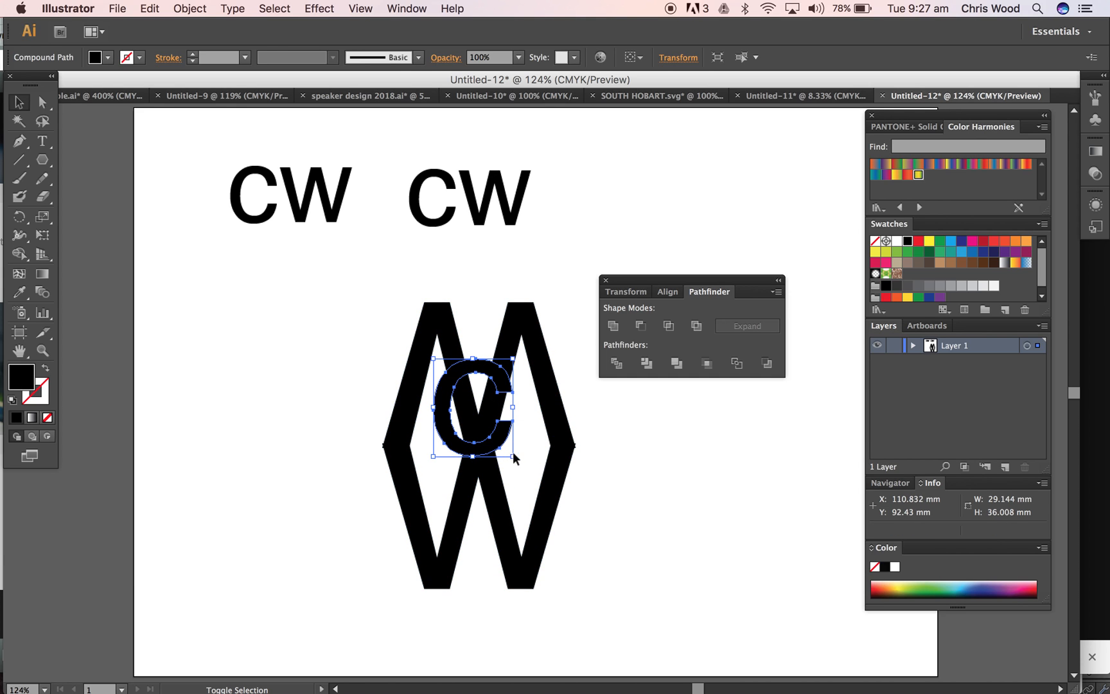
left_click_drag(512, 456, 564, 517)
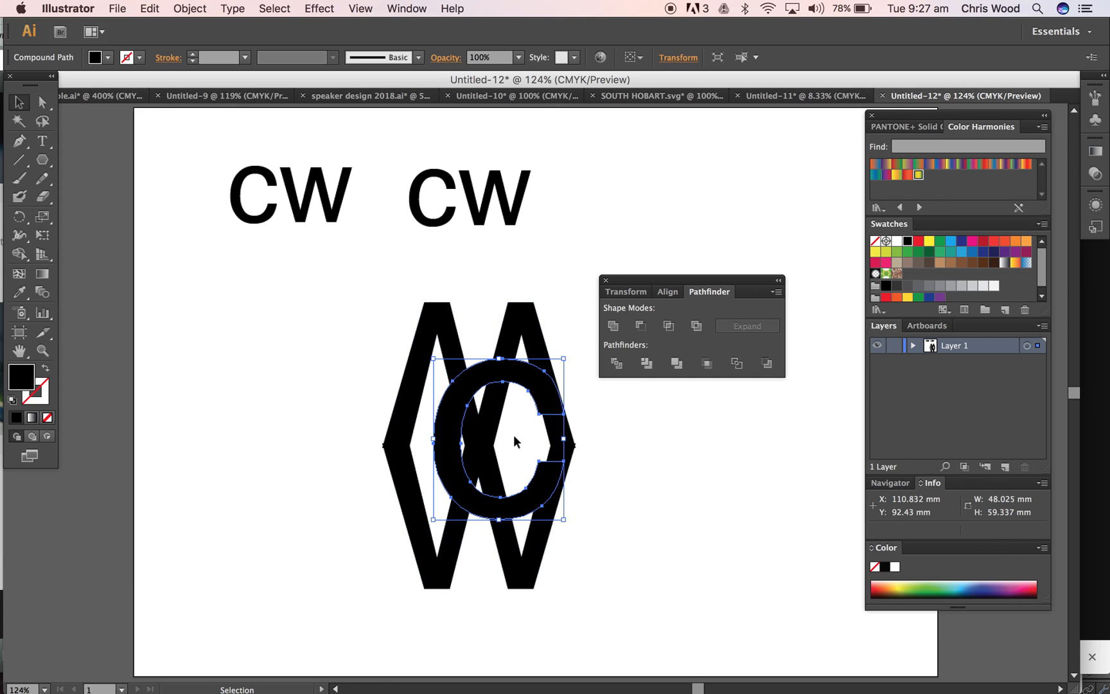
left_click_drag(519, 382, 549, 376)
left_click(533, 392)
left_click_drag(416, 518, 427, 506)
left_click_drag(526, 391, 527, 404)
left_click(598, 456)
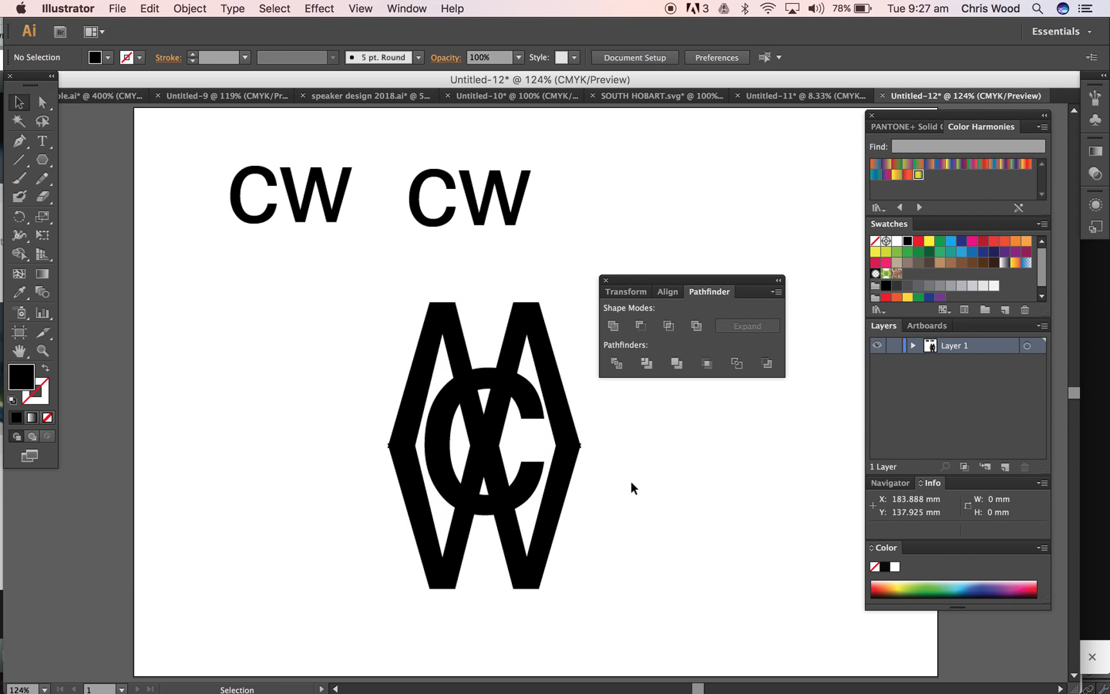
Try green and yellow swatches on the C and fill it with yellow-green
left_click(533, 407)
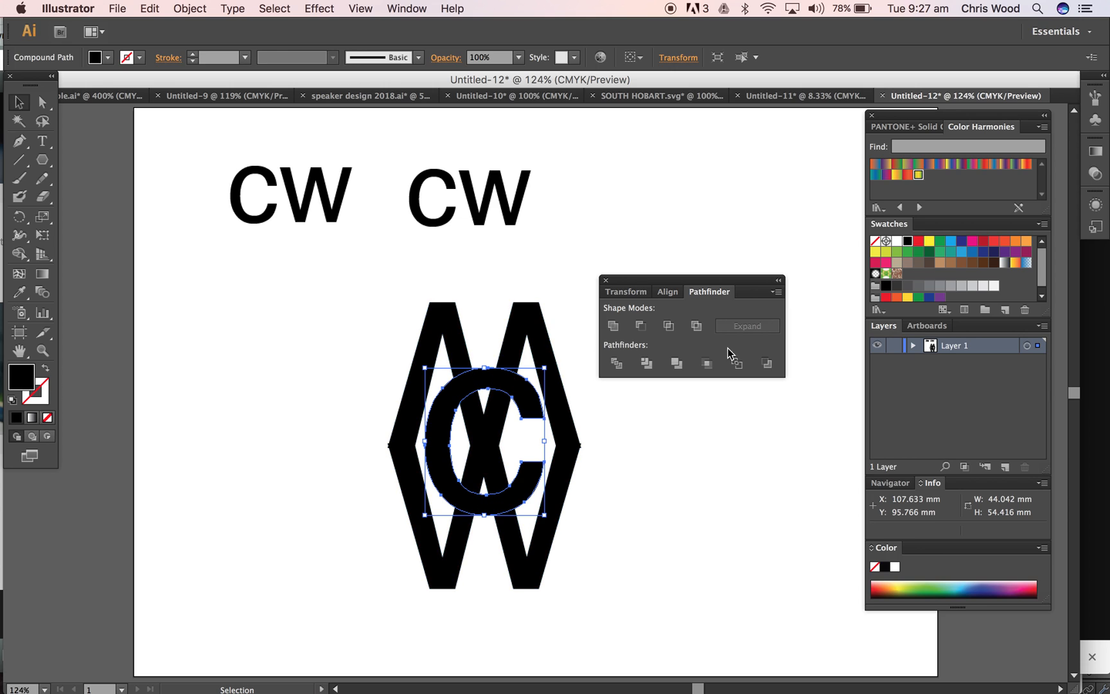
left_click(897, 252)
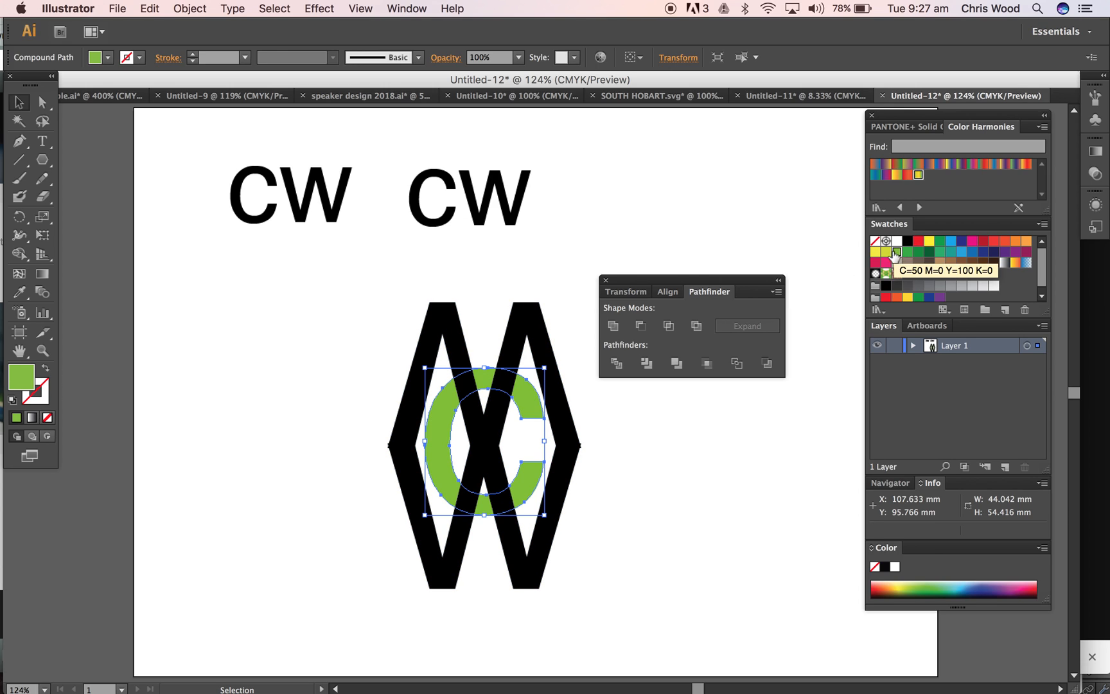
left_click(886, 252)
left_click(874, 252)
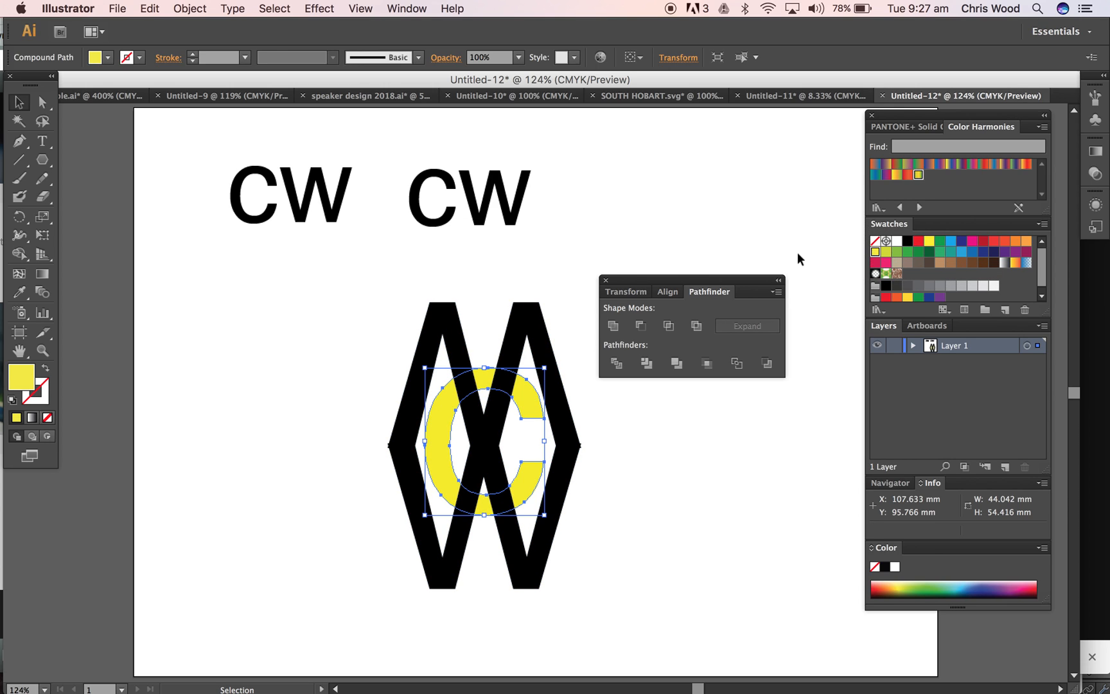
left_click(629, 241)
Fill the double-diamond shape with CMYK Cyan
left_click(528, 316)
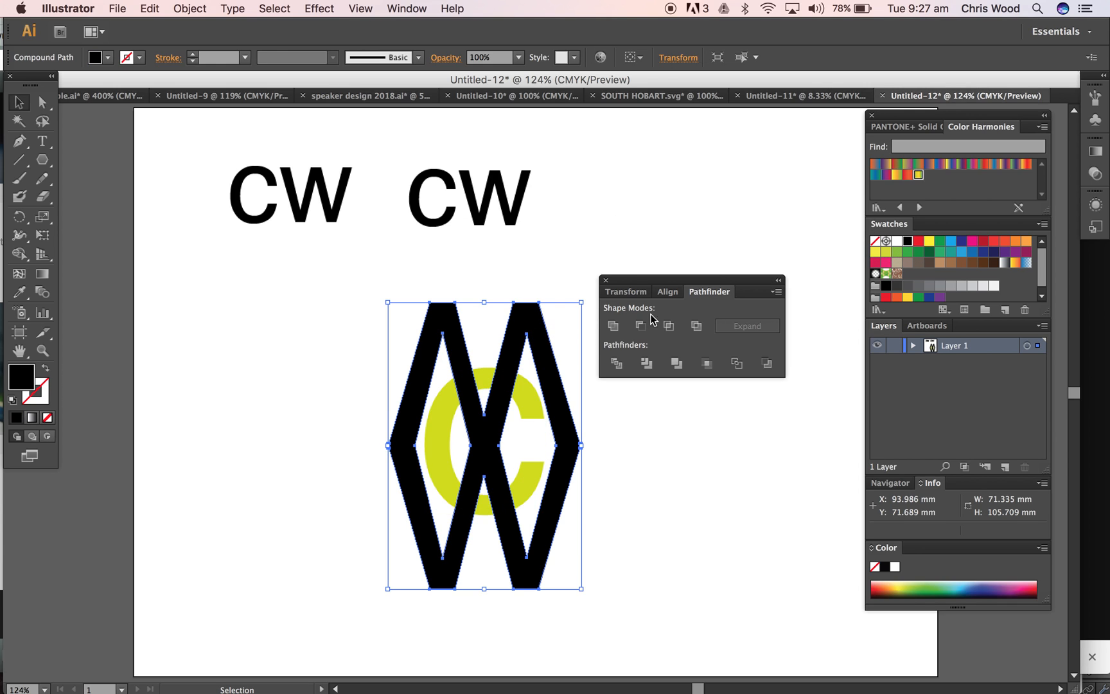
left_click(950, 241)
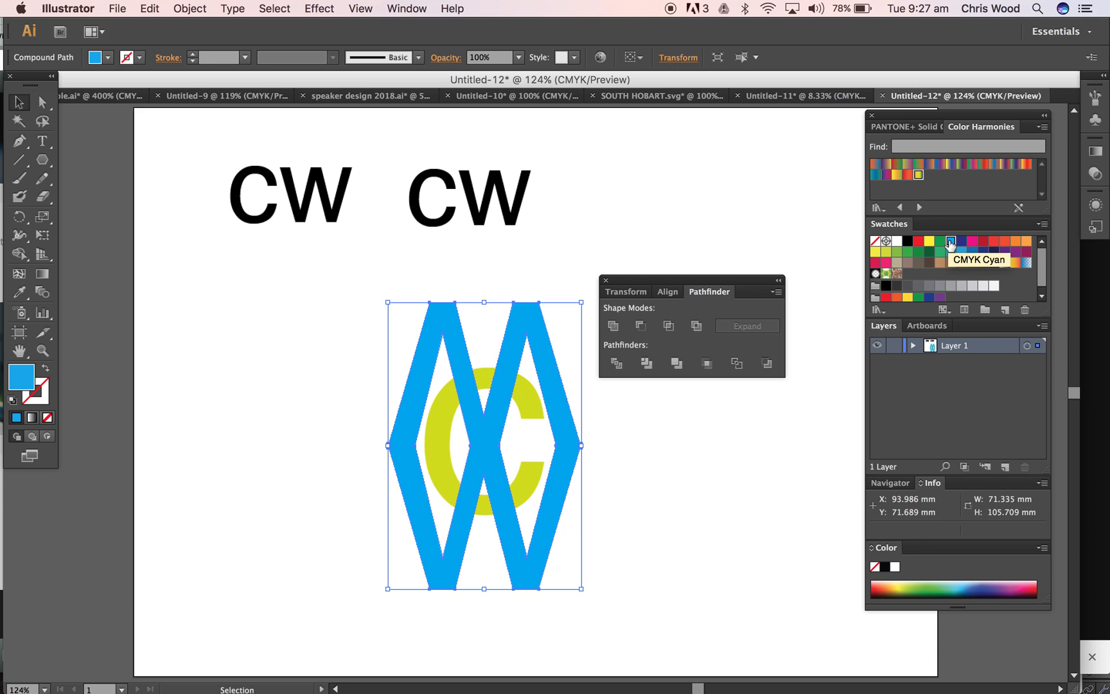
left_click(717, 193)
Divide the overlapping C and double-diamond shape with Pathfinder, and ungroup the resulting pieces
left_click_drag(352, 374, 612, 517)
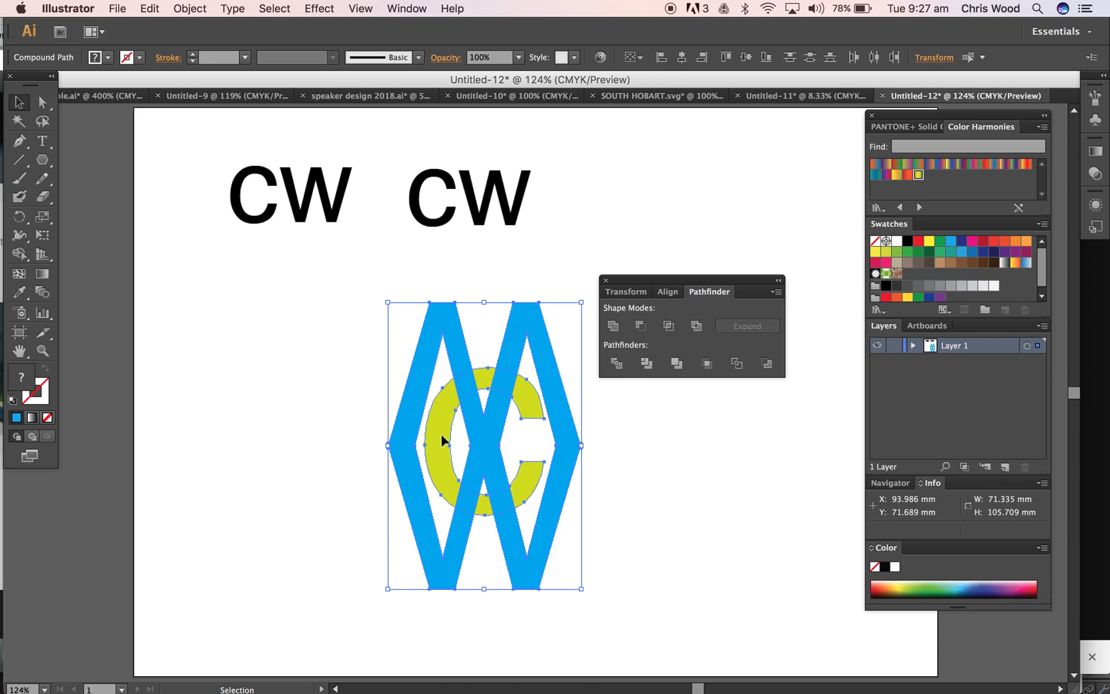
left_click(616, 363)
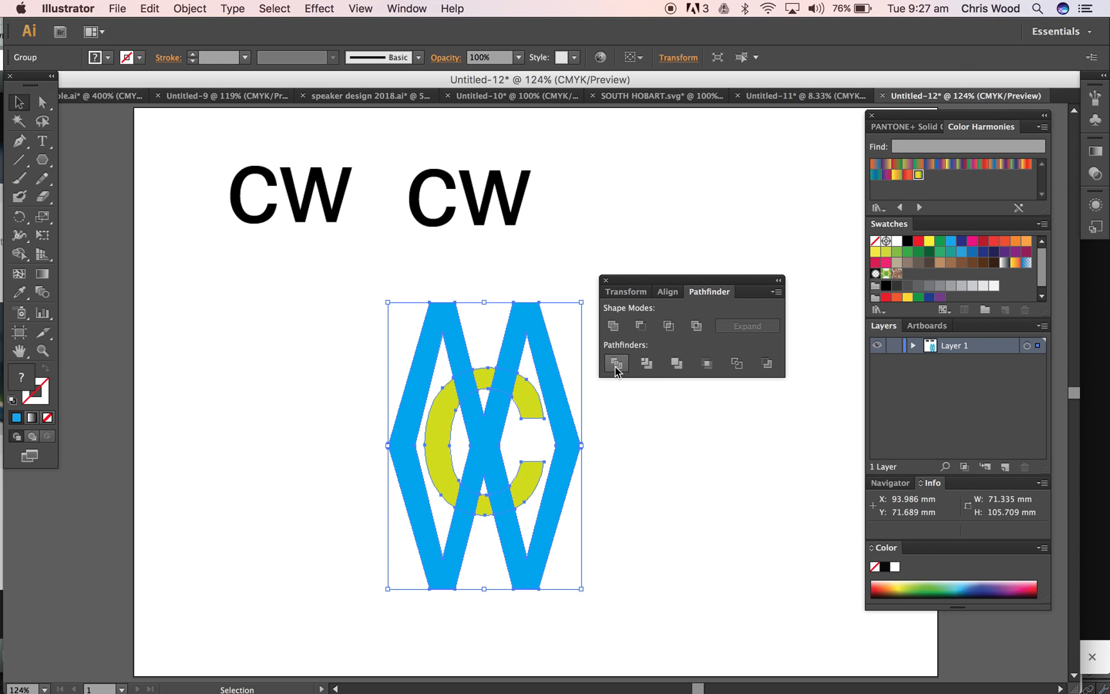
left_click(324, 362)
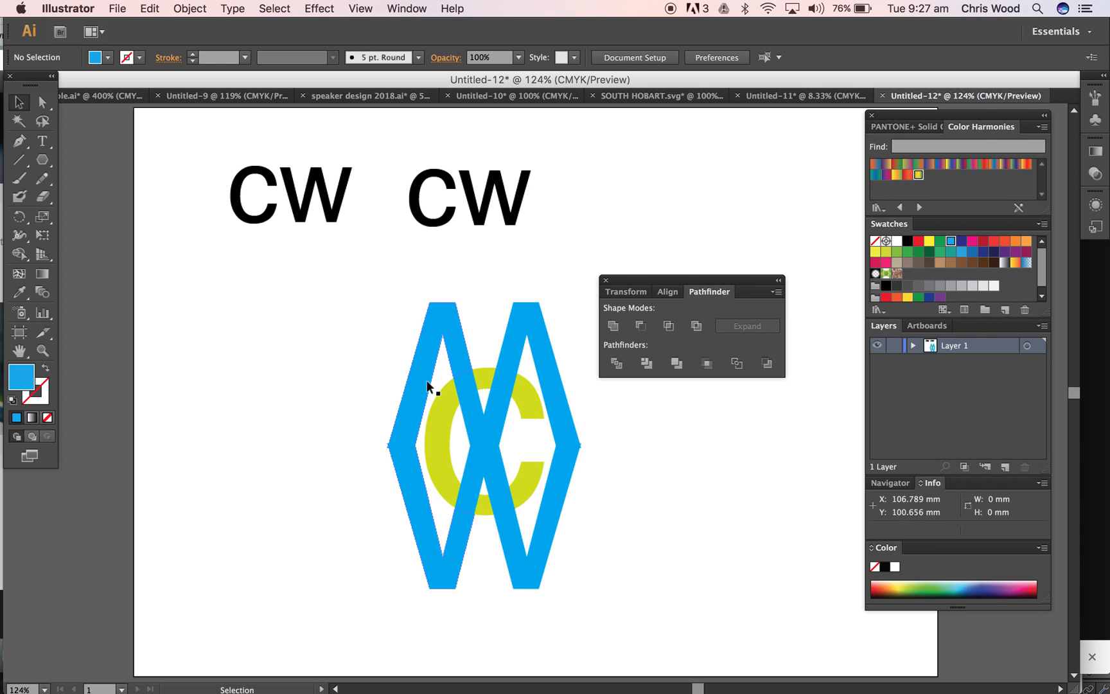
left_click(465, 387)
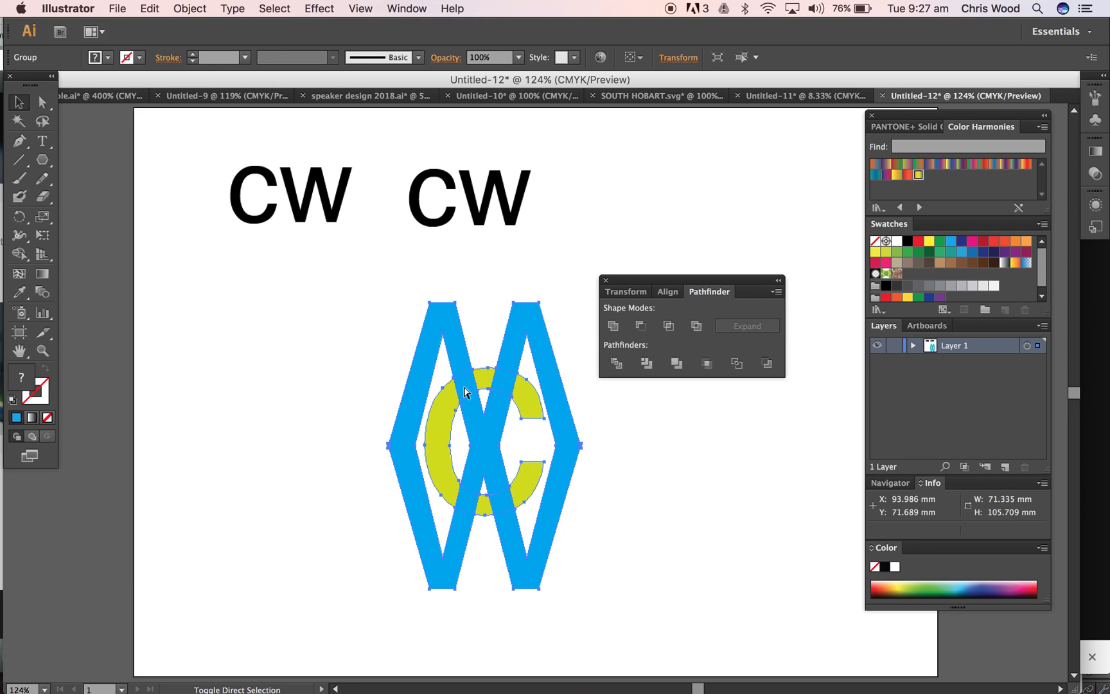
key("super+shift+g")
left_click(600, 437)
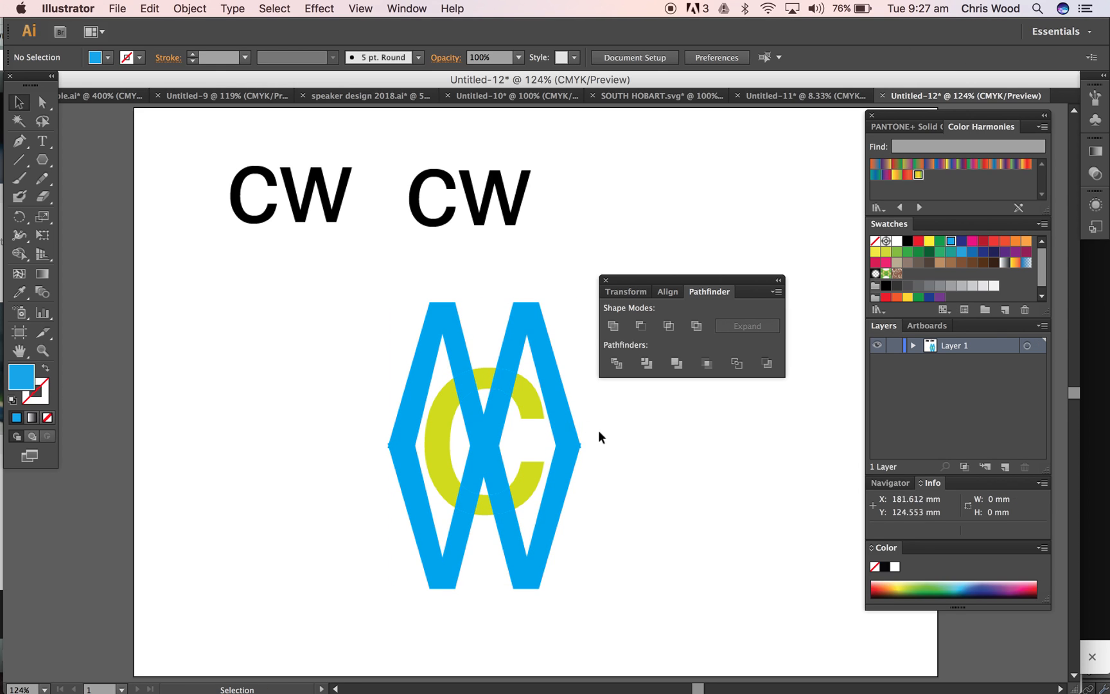
Fill the divided piece where the C's upper arc crosses the rising diagonal with yellow-green C=20 M=0 Y=100 K=0
left_click(503, 385)
left_click(462, 378)
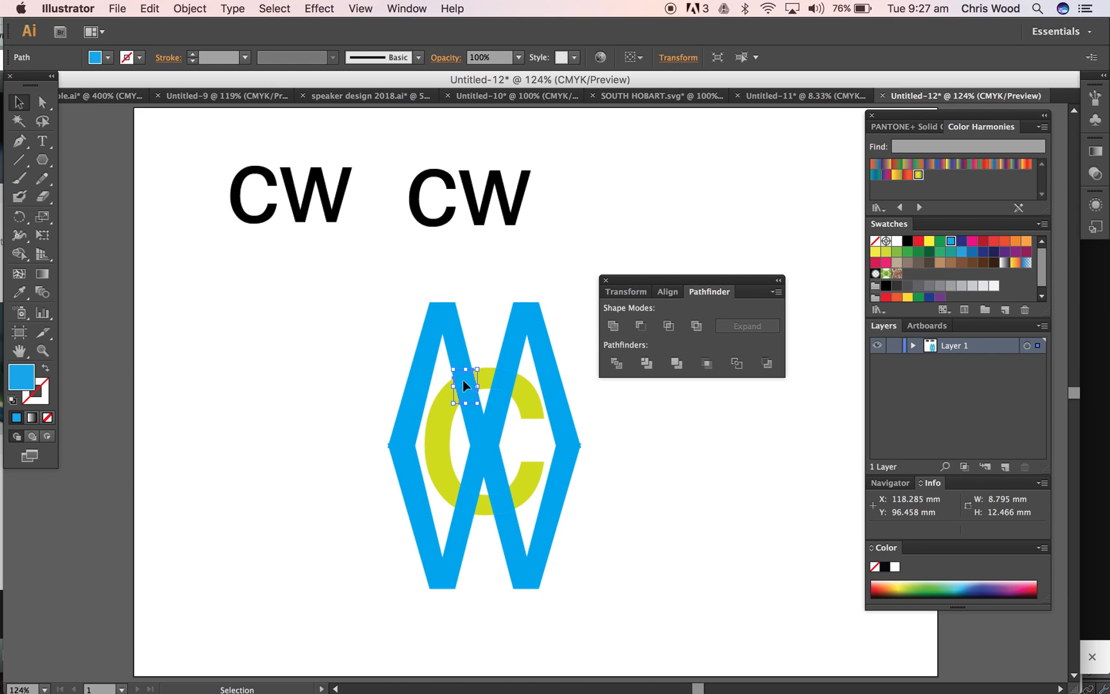
key("super+equal")
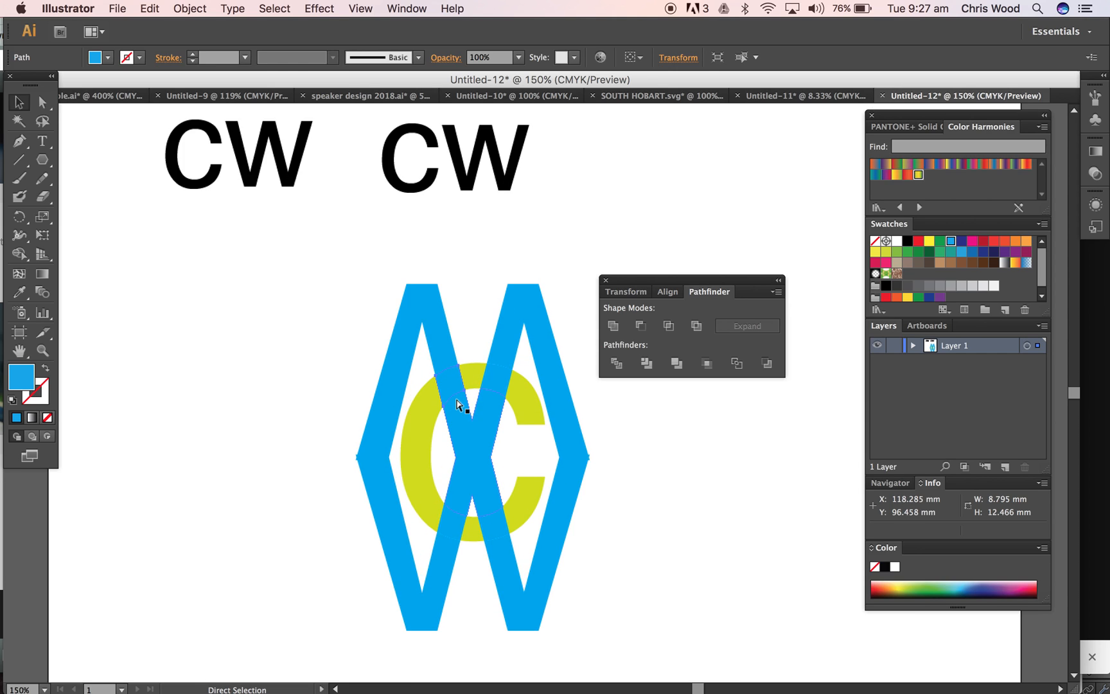
key("super+equal")
key("super+y")
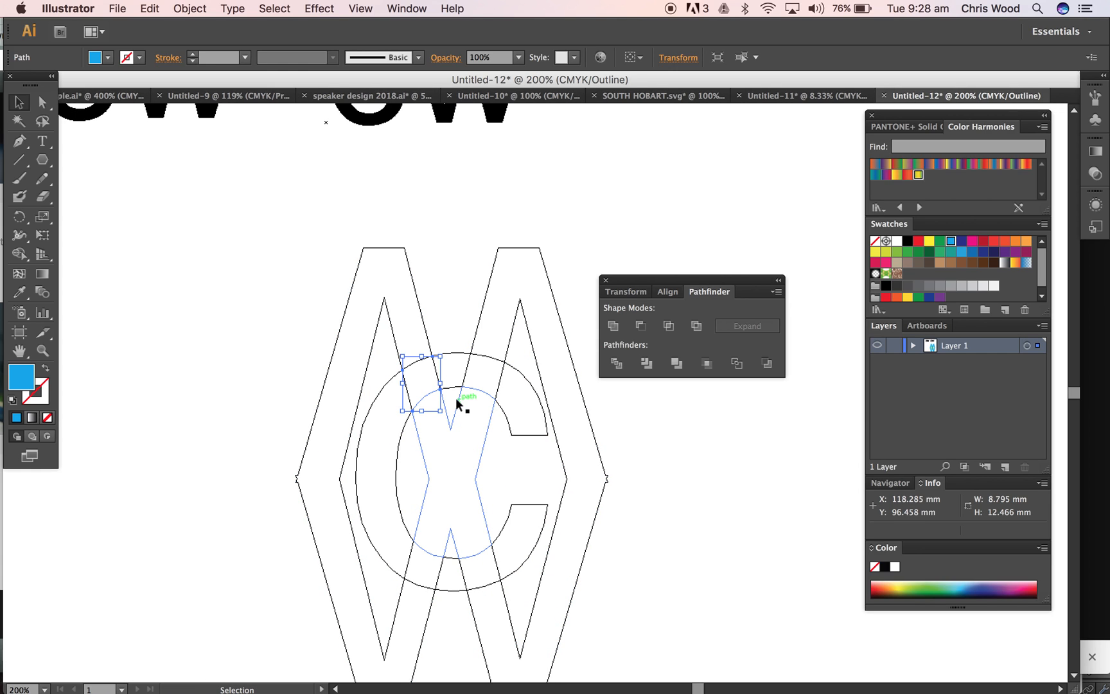
left_click(495, 363)
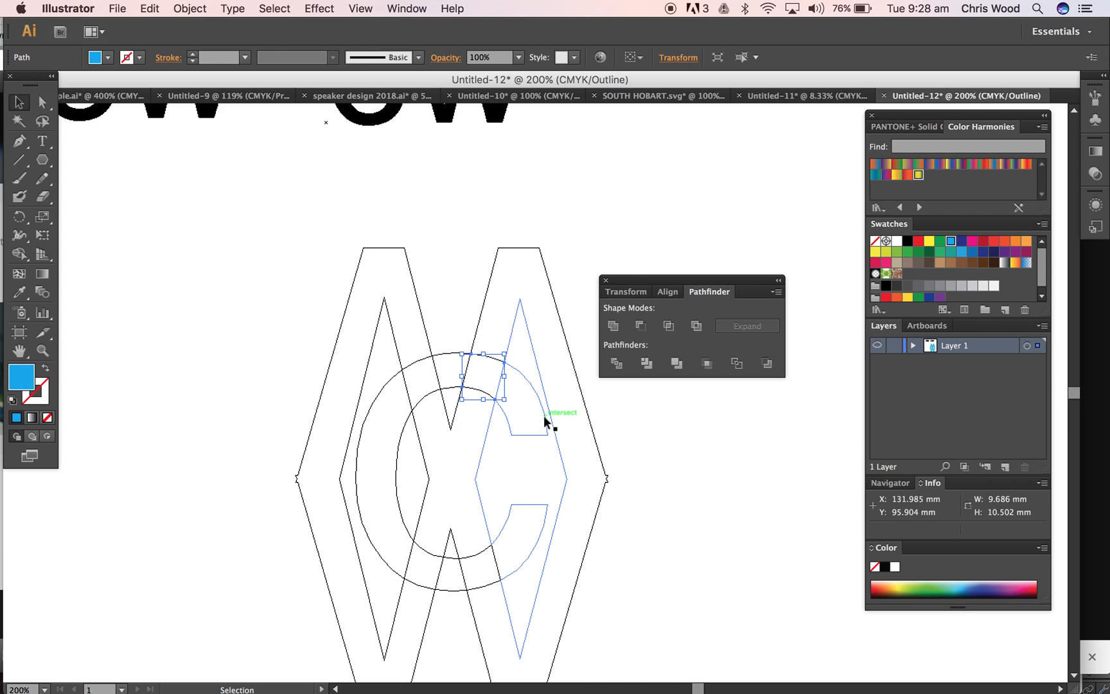
key("super+y")
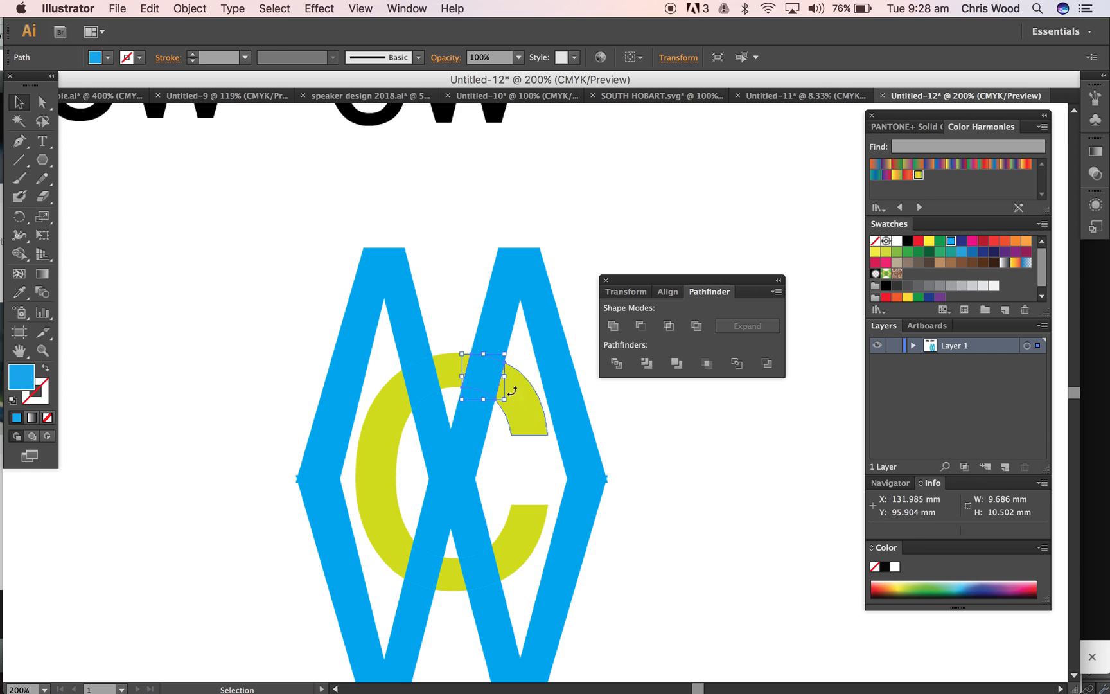
left_click(886, 252)
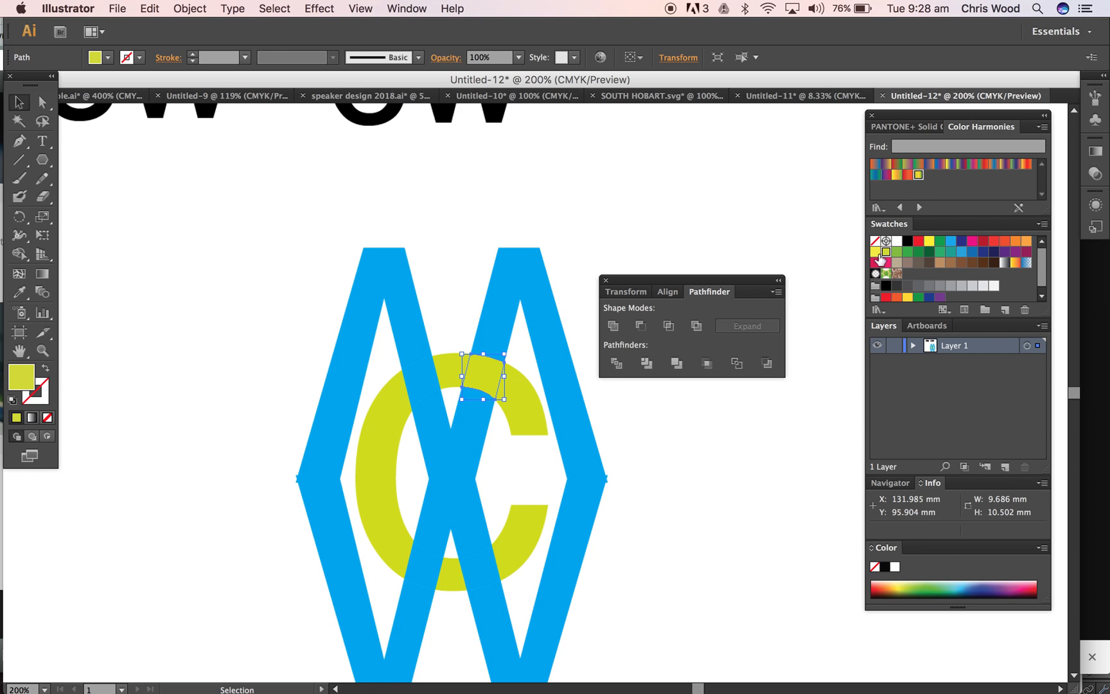
Fill the lower overlap piece, where the C's bottom curve meets the diagonal left of centre, with the same yellow-green
left_click(429, 567)
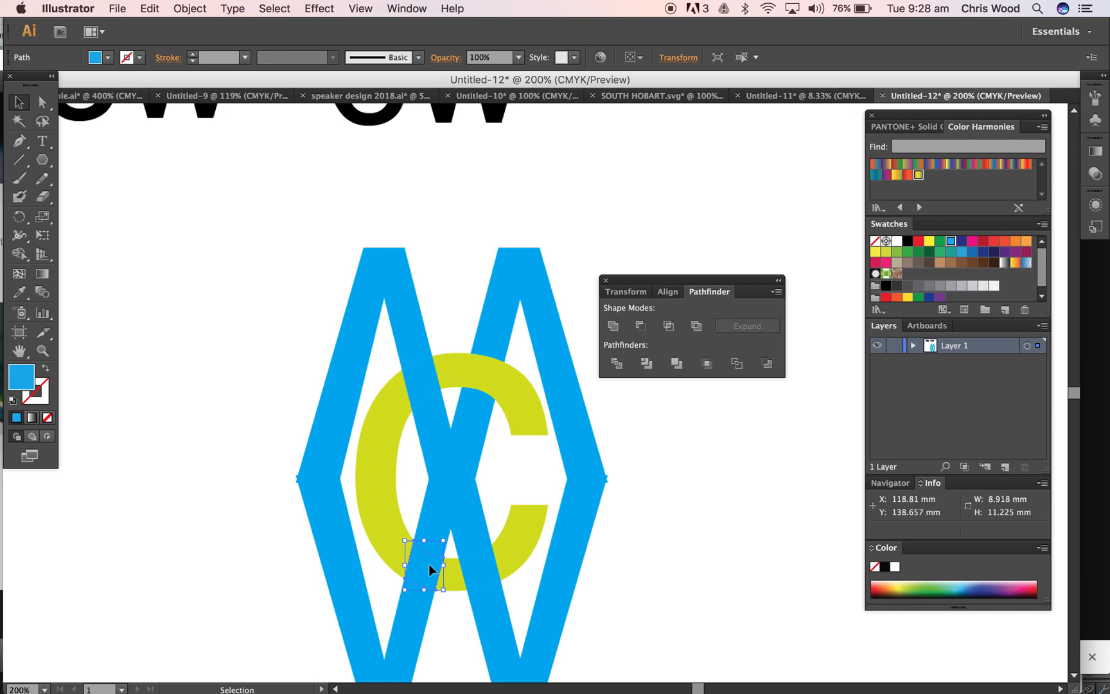
left_click(885, 255)
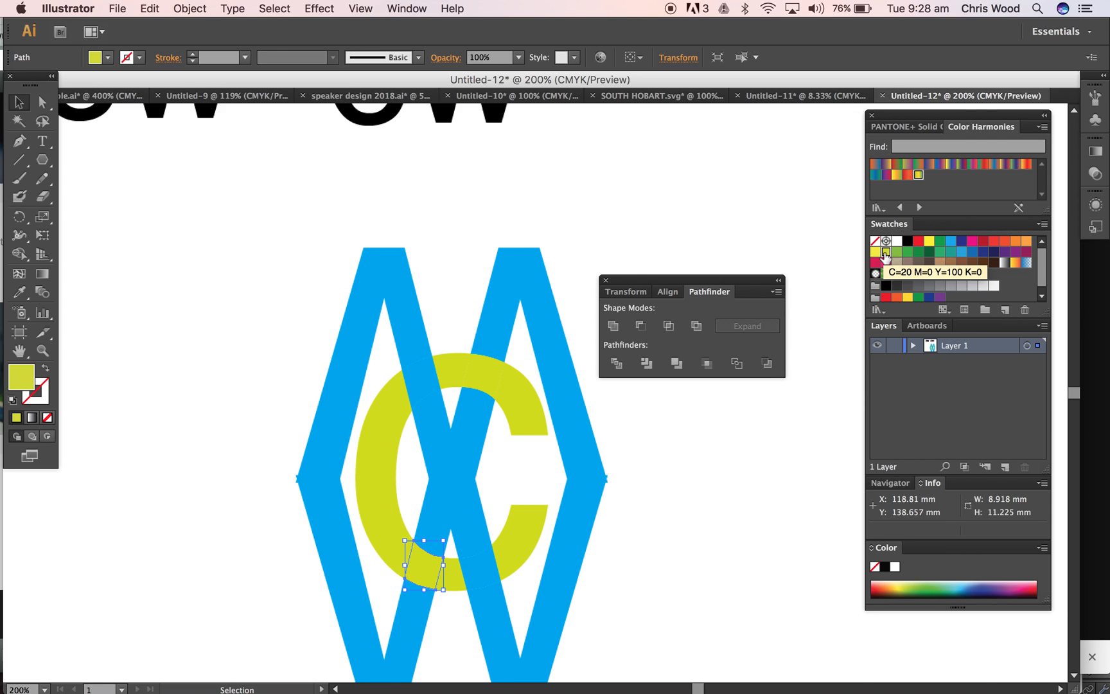
left_click(780, 476)
scroll(618, 507, "down", 5)
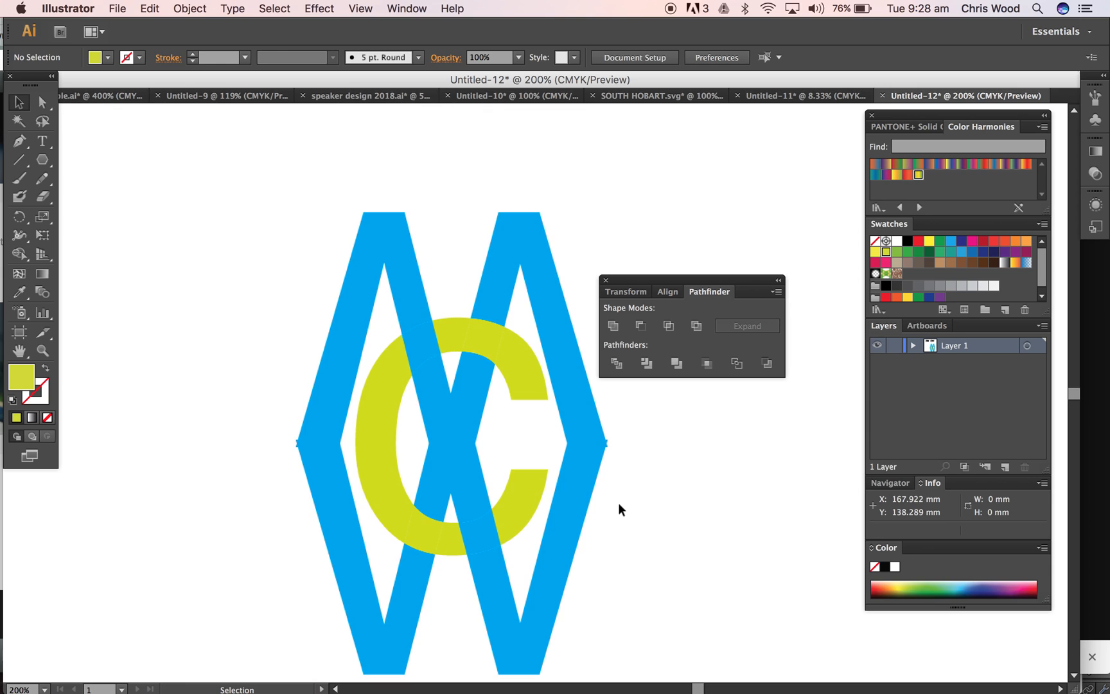
Select all pieces of the monogram and move them left to free space on the artboard
key("super+minus")
key("super+minus")
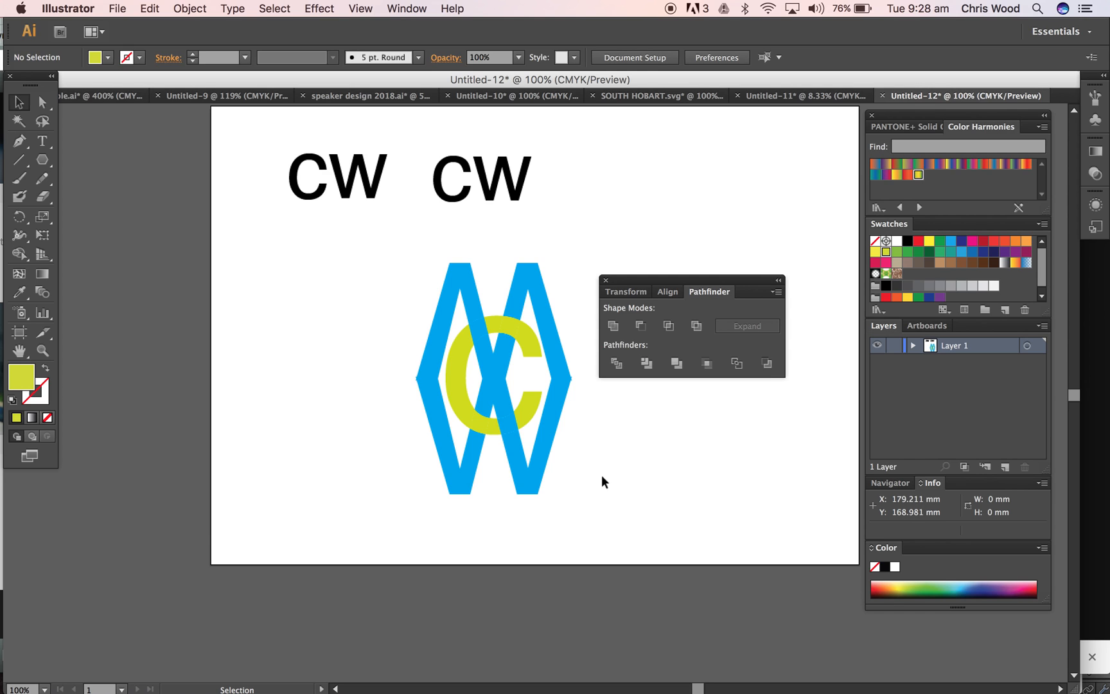
left_click_drag(661, 284, 834, 265)
left_click_drag(373, 248, 604, 494)
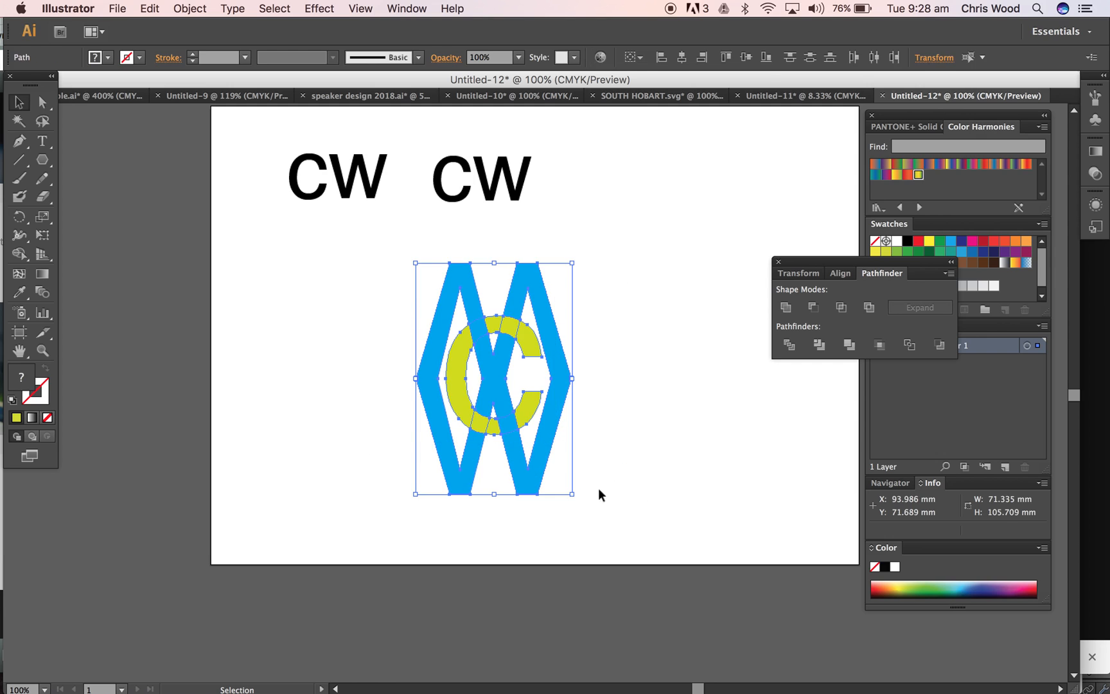
left_click_drag(557, 364, 485, 355)
left_click(600, 371)
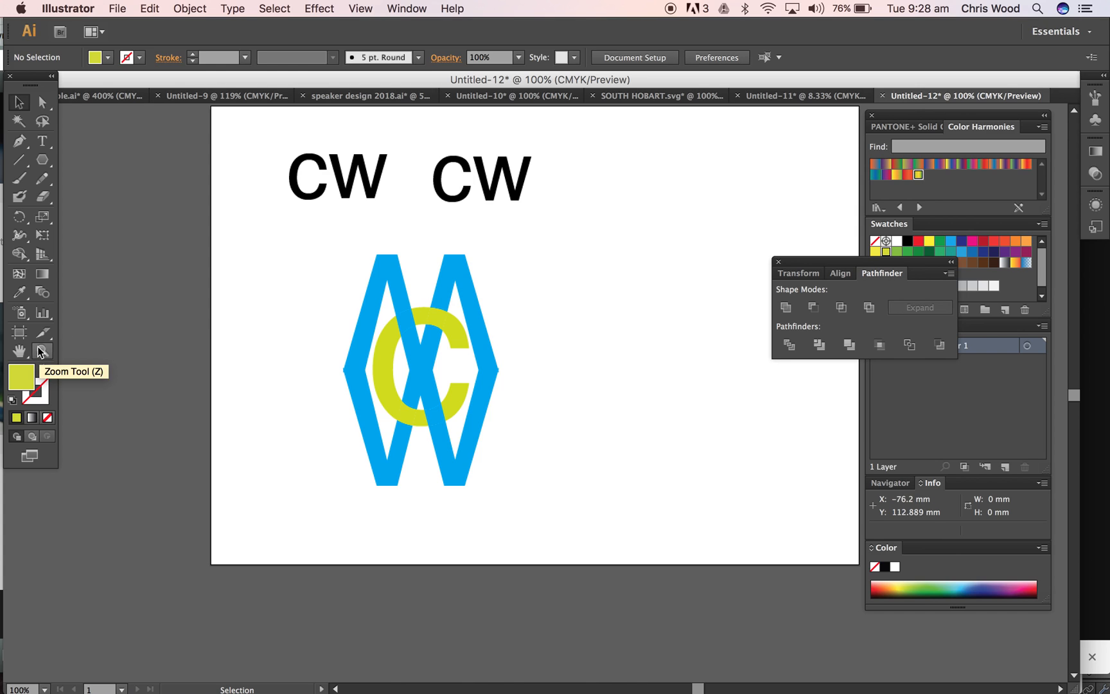
Draw a rectangle about 62 by 58 mm to the right of the monogram and give it an orange-red stroke
left_click(46, 165)
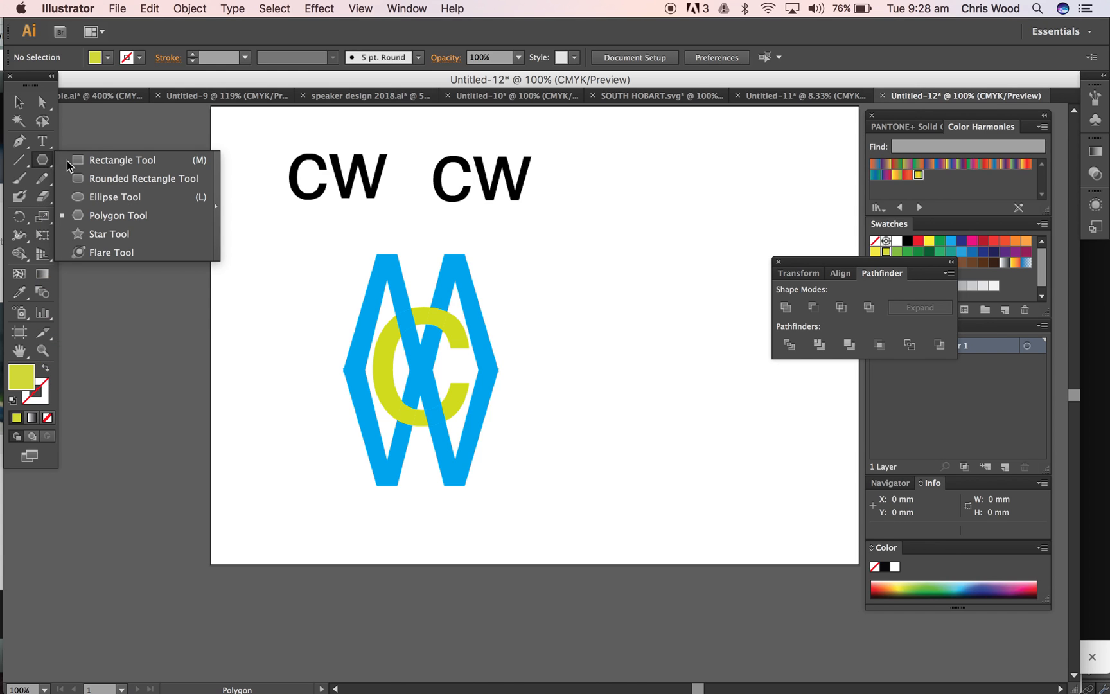
left_click(90, 160)
left_click_drag(581, 262, 717, 388)
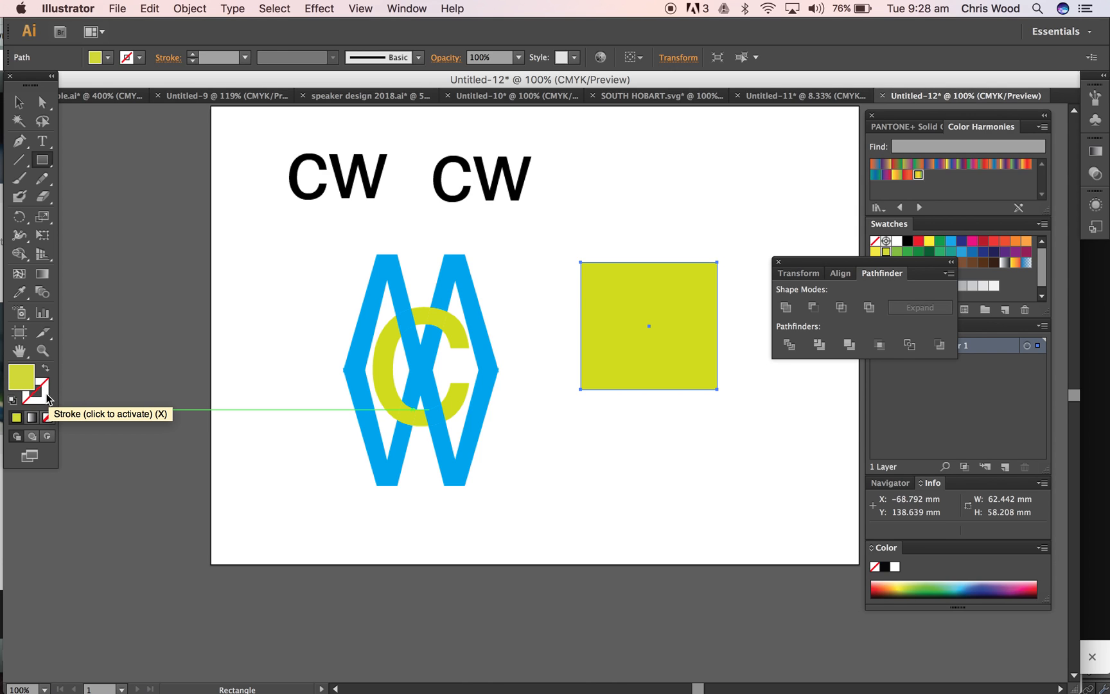
left_click(46, 398)
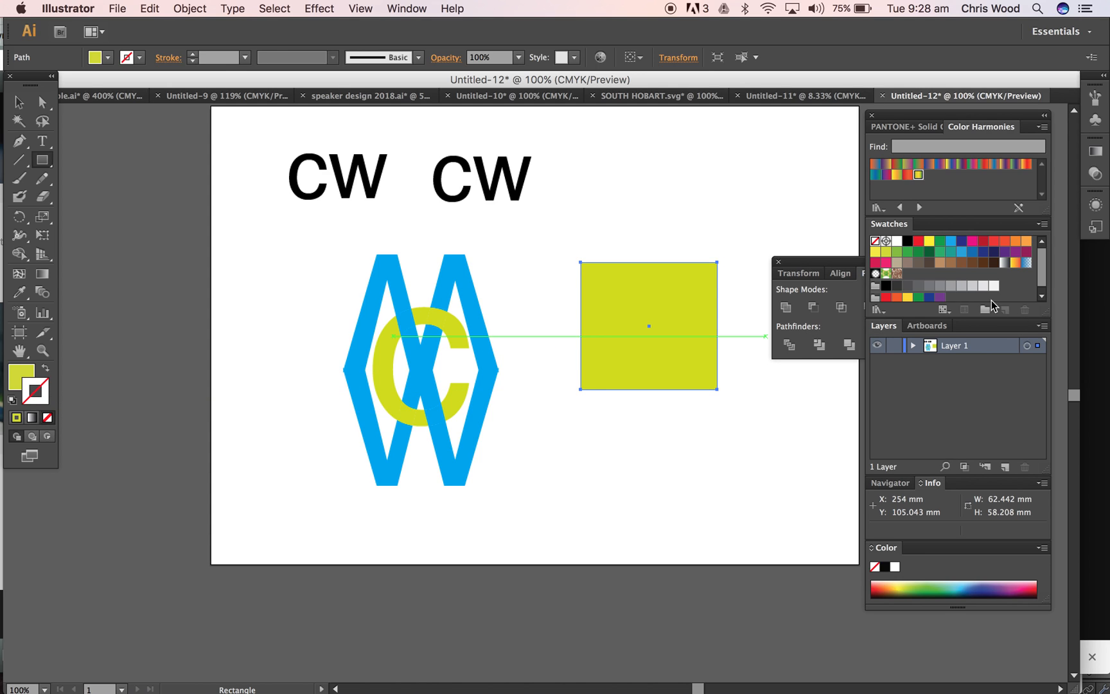
left_click(1004, 241)
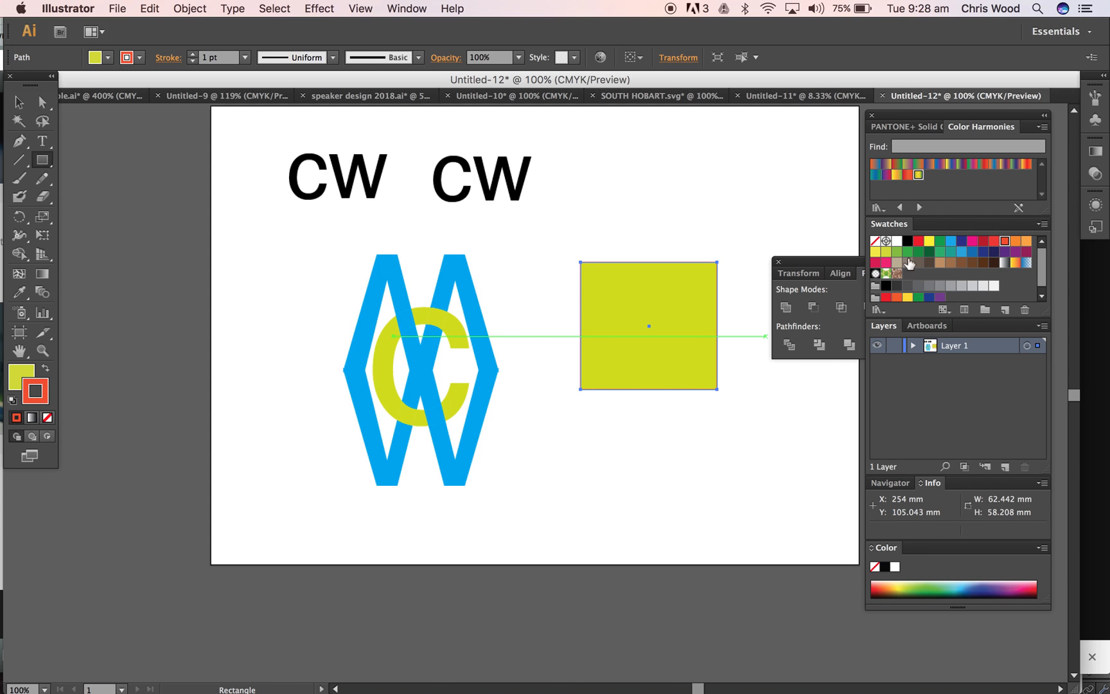
Increase the rectangle's stroke weight to 18 pt
key("super+equal")
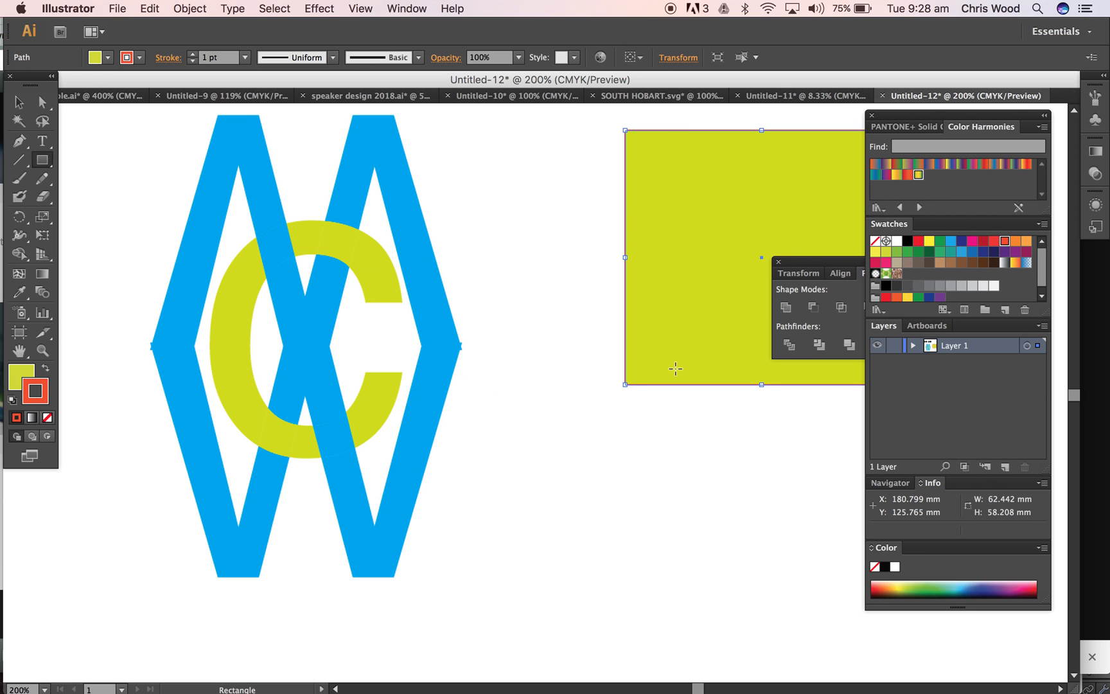
scroll(617, 395, "up", 3)
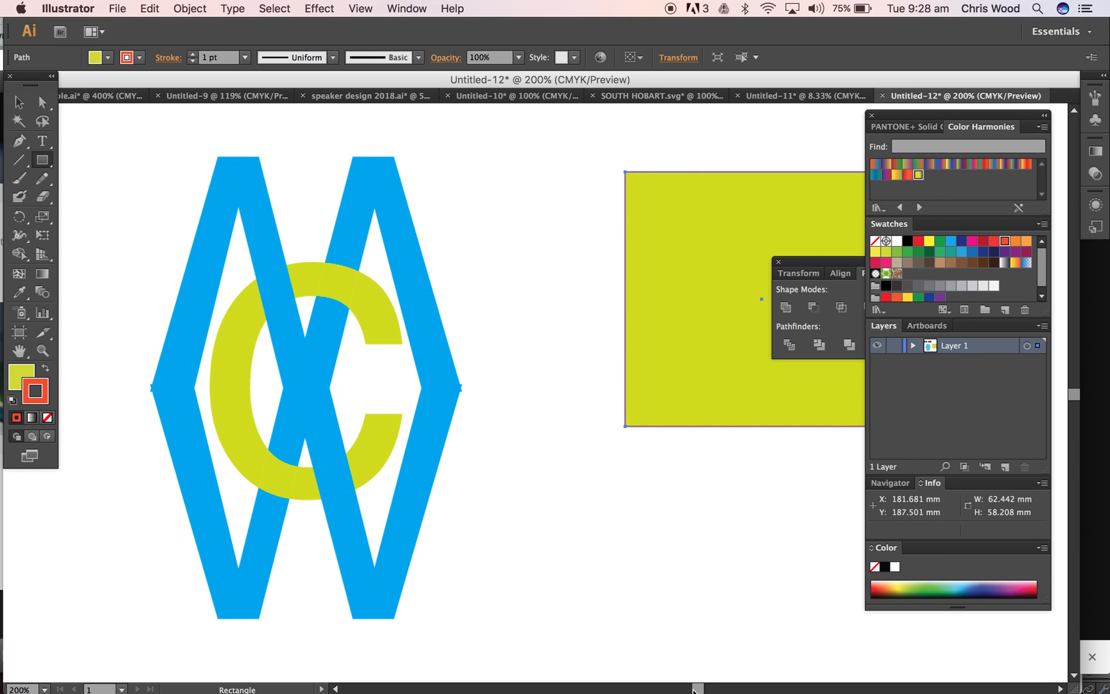
scroll(695, 689, "right", 10)
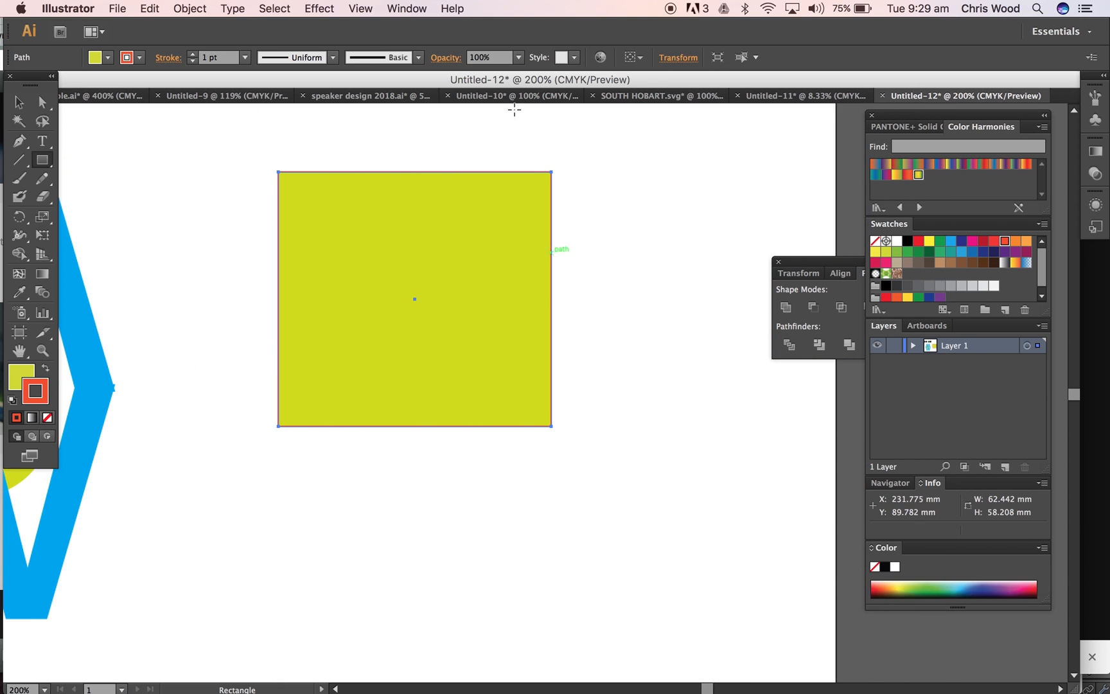
left_click(194, 56)
left_click(194, 56)
left_click(193, 56)
left_click(193, 57)
left_click(193, 56)
left_click(193, 56)
left_click(193, 56)
left_click(193, 56)
left_click(193, 56)
left_click(194, 56)
left_click(193, 57)
left_click(193, 56)
left_click(193, 56)
left_click(194, 56)
left_click(193, 56)
left_click(193, 57)
left_click(193, 56)
left_click(192, 62)
left_click(192, 63)
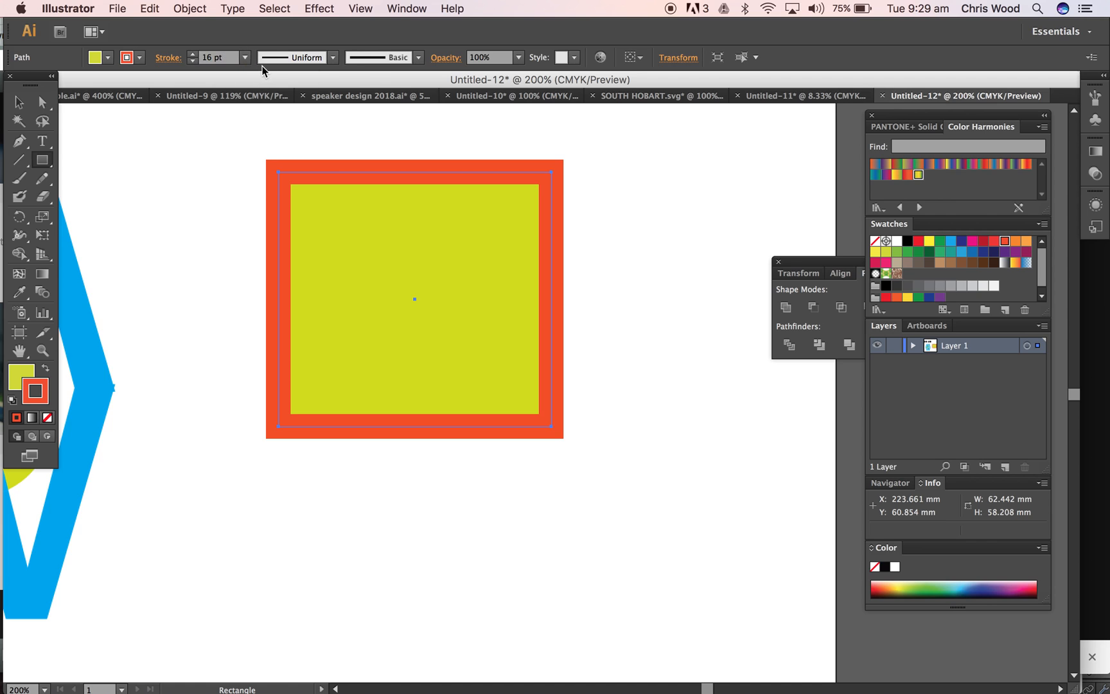
left_click(193, 55)
left_click(193, 55)
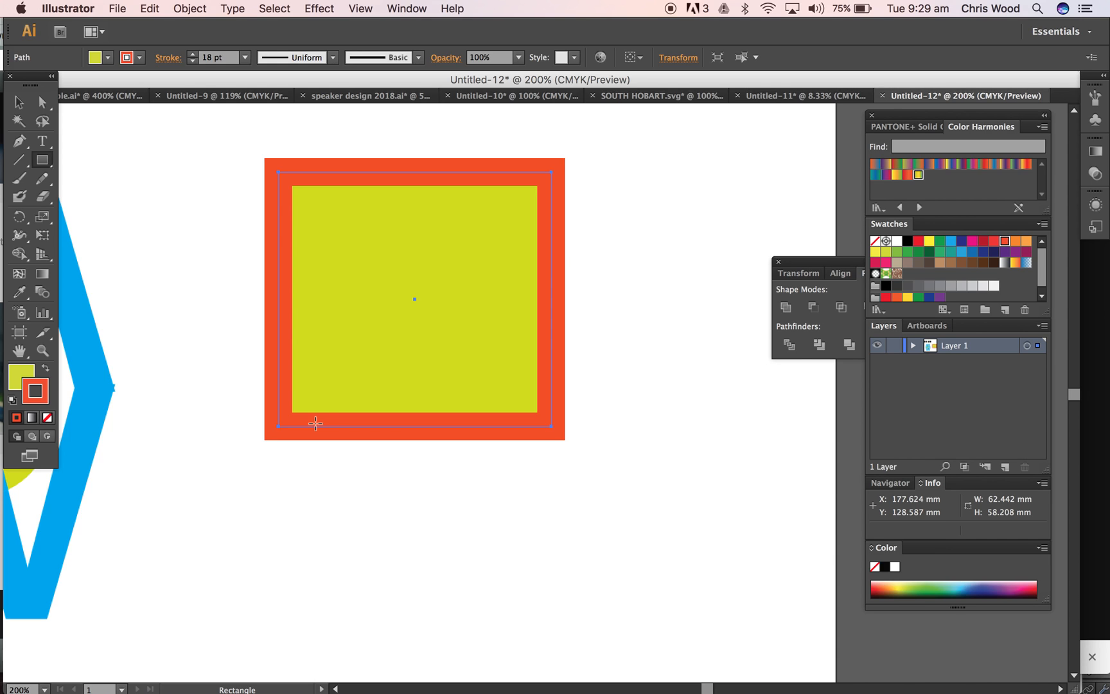
Swap the rectangle's fill and stroke colours back and forth, ending with the original arrangement
left_click(18, 101)
left_click(99, 142)
left_click(371, 289)
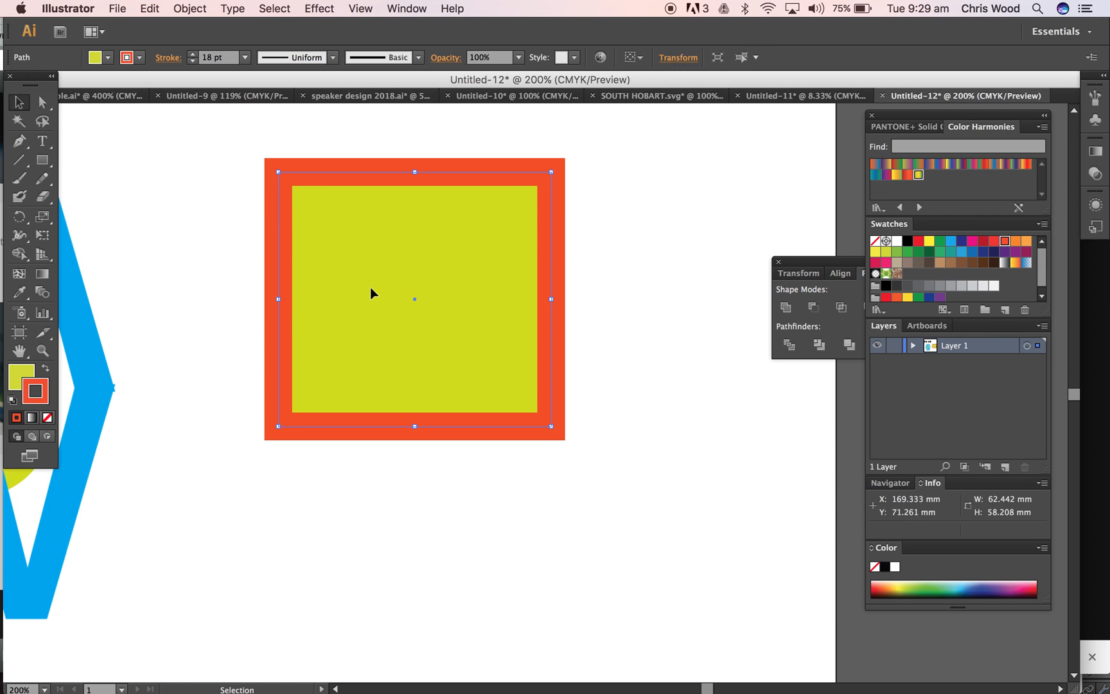
left_click(46, 371)
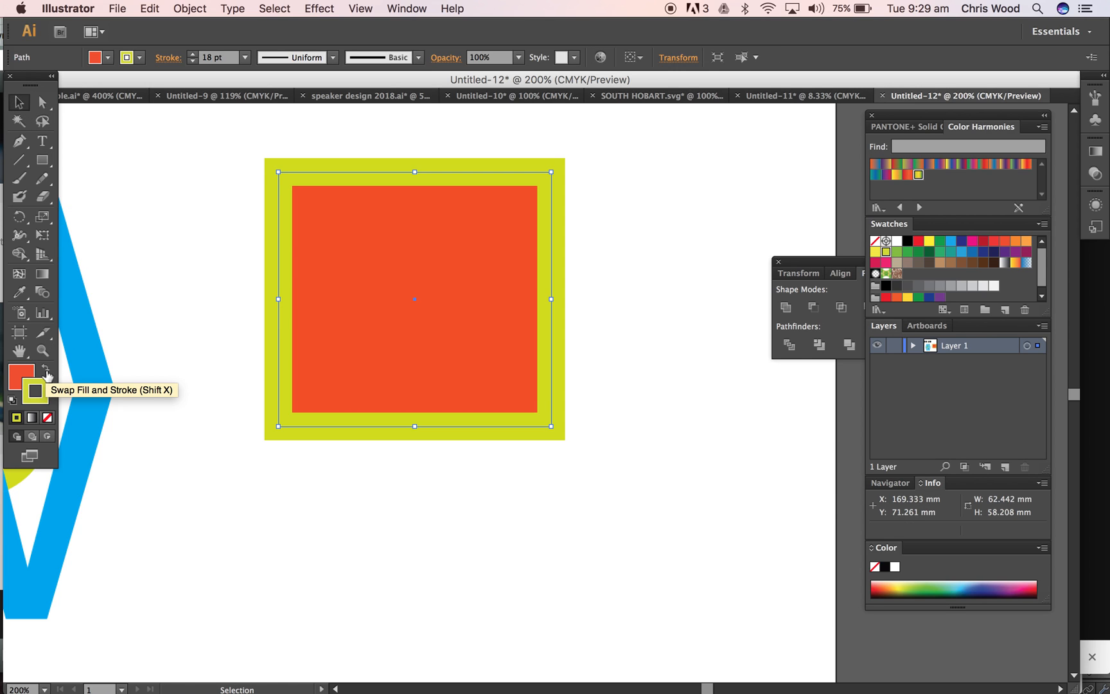
left_click(47, 373)
left_click(46, 373)
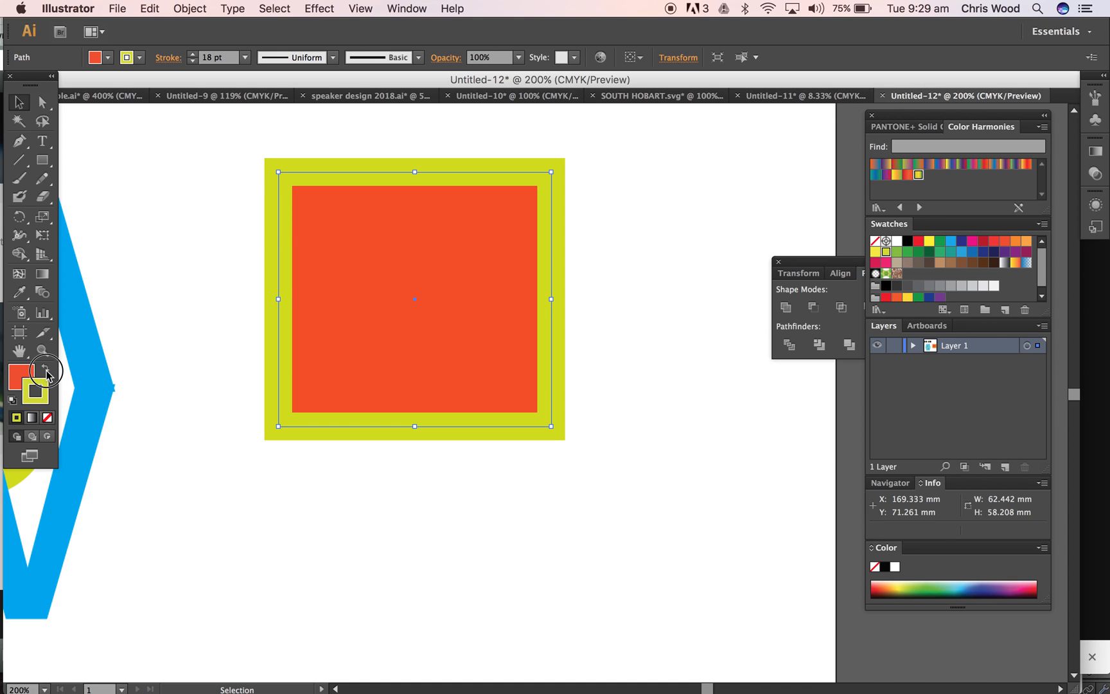
left_click(46, 374)
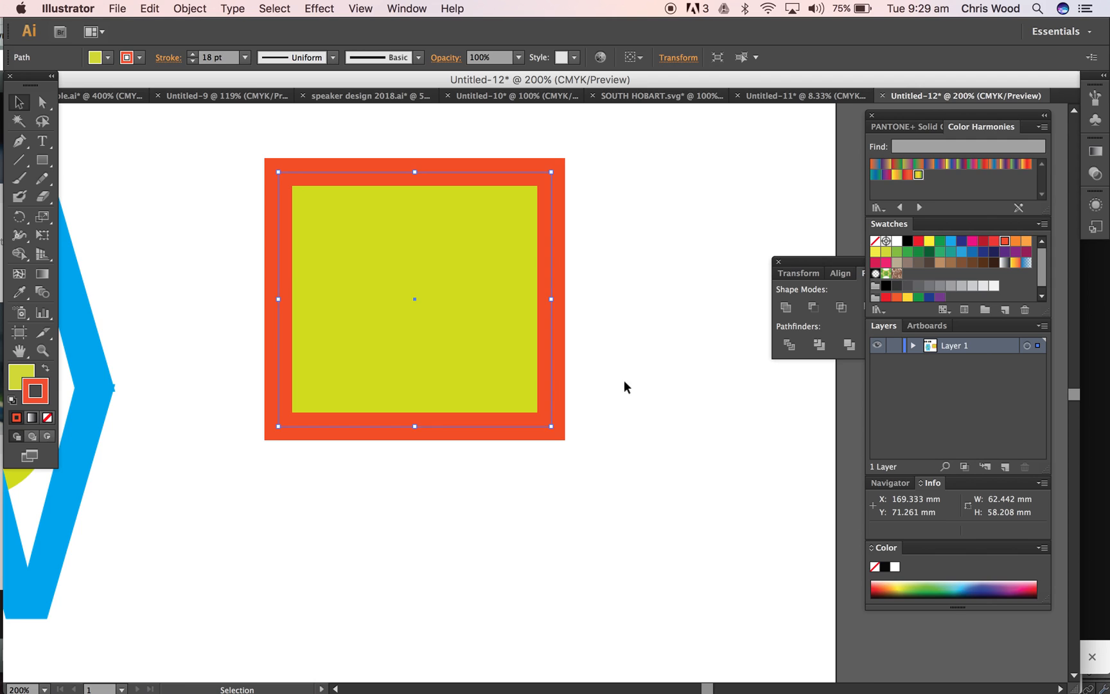
Fill the rectangle with the blue fading gradient swatch and shift the gradient's midpoint to 42.37%
left_click(22, 378)
left_click_drag(1026, 262, 391, 277)
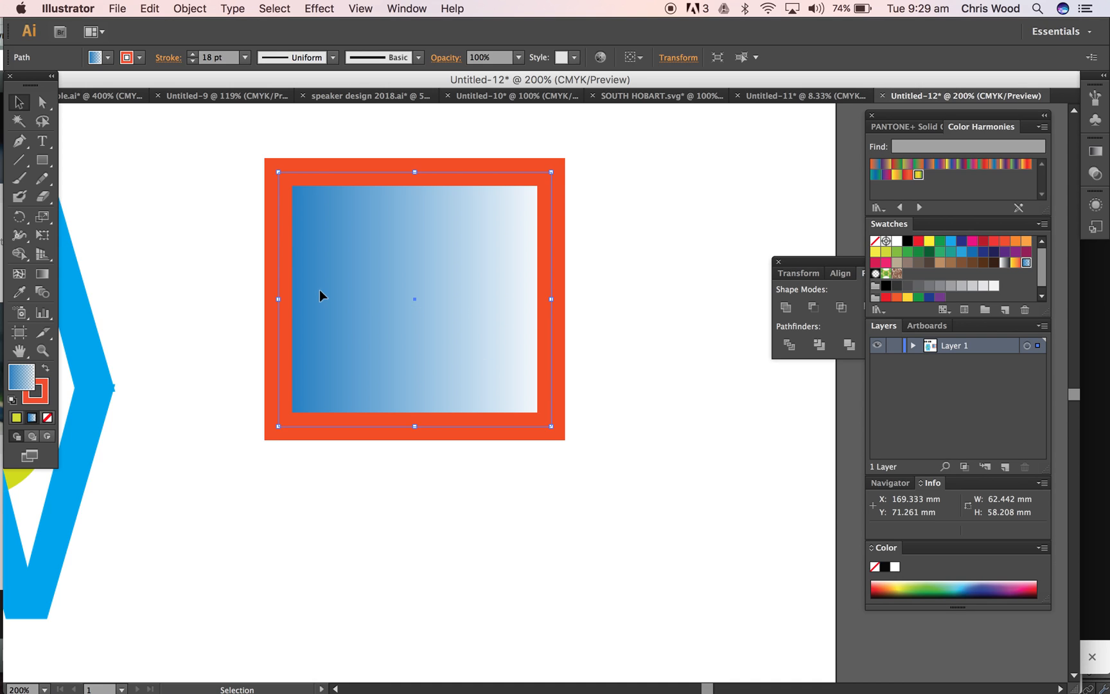
left_click(1096, 153)
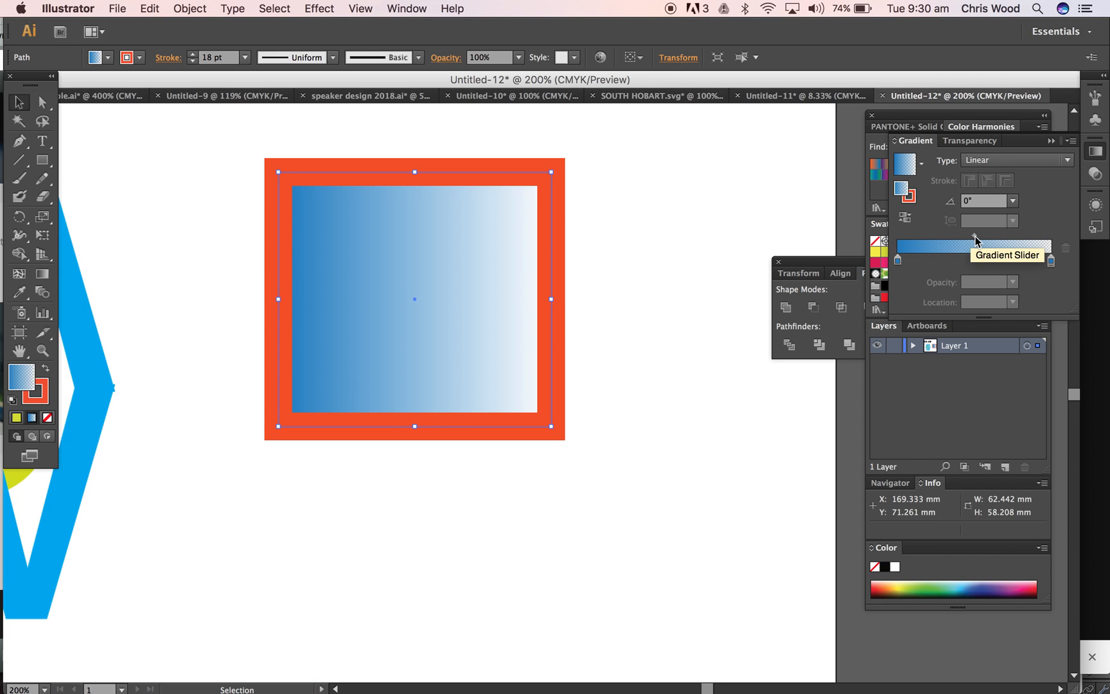
mouse_move(976, 236)
left_mouse_down()
mouse_move(934, 240)
mouse_move(1006, 237)
mouse_move(962, 236)
left_mouse_up()
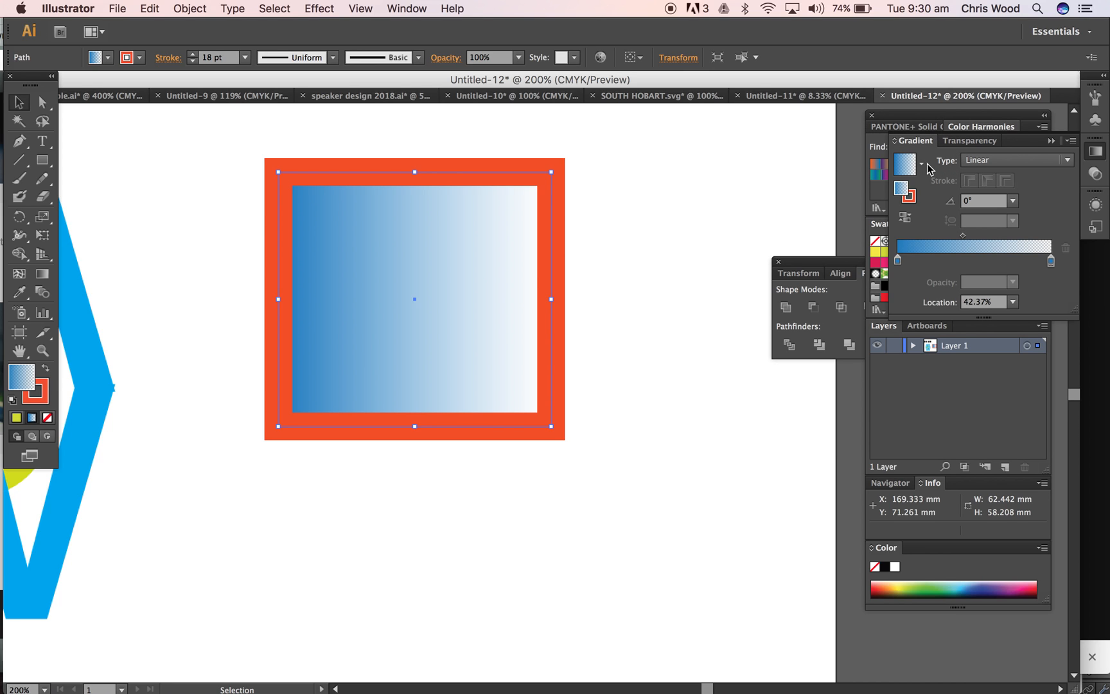
Add a green stop at 52% and a crimson stop at 74.02% to the gradient, and set the blue-green midpoint to 48.45%
left_click_drag(907, 141, 602, 130)
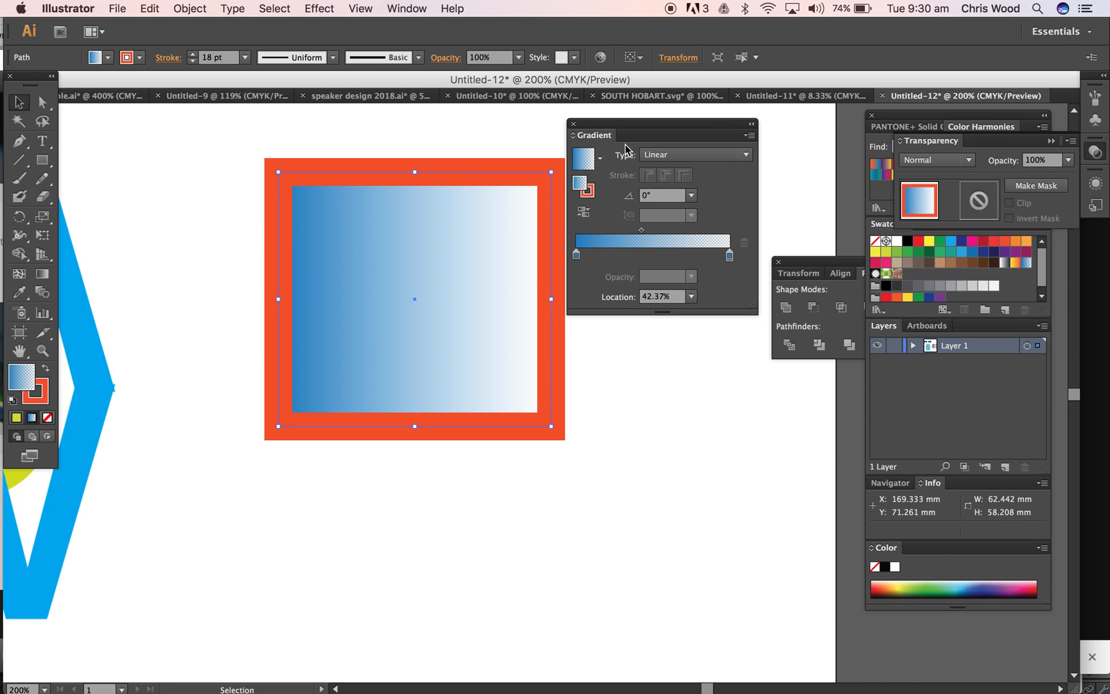
left_click_drag(898, 252, 655, 250)
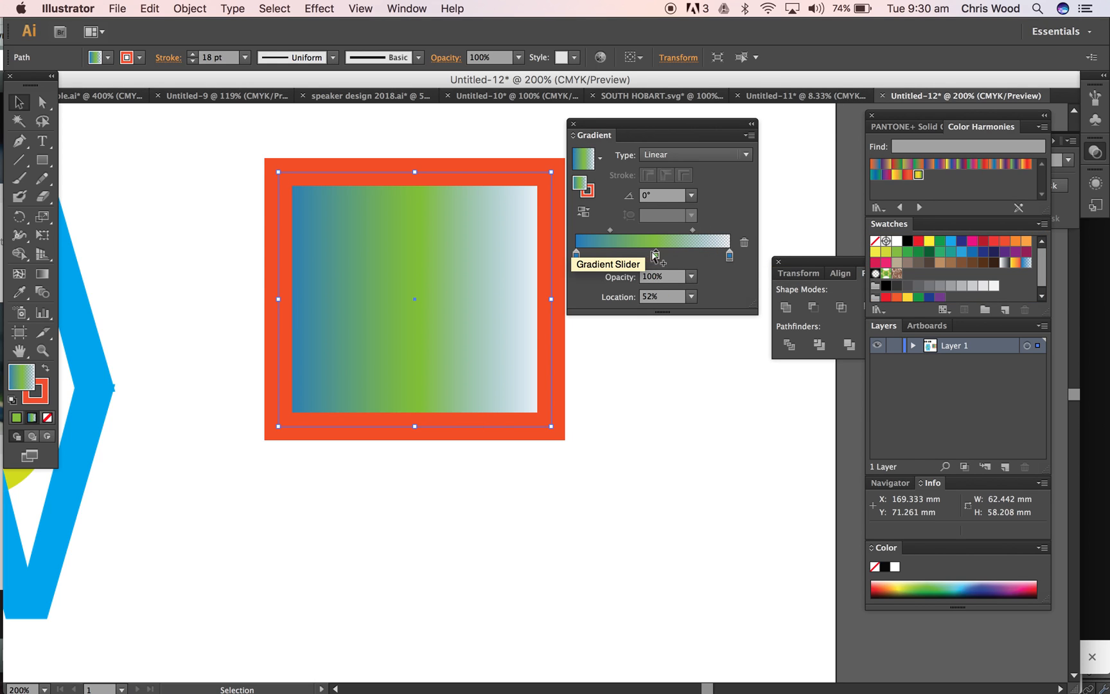
left_click_drag(611, 230, 617, 230)
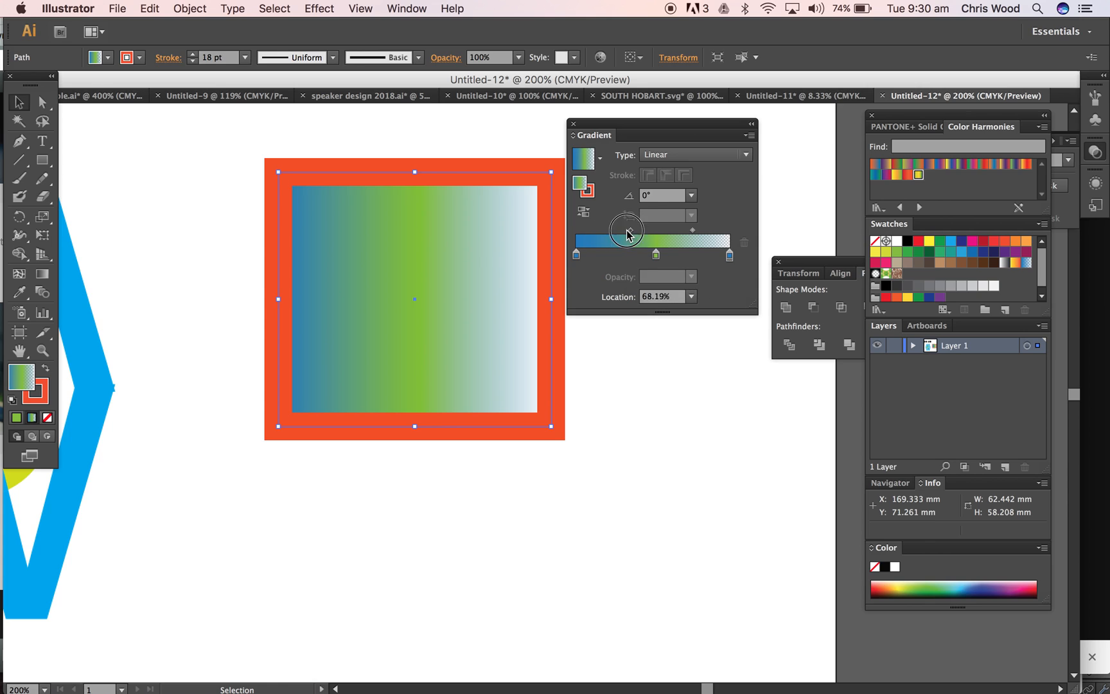
left_click_drag(836, 264, 690, 254)
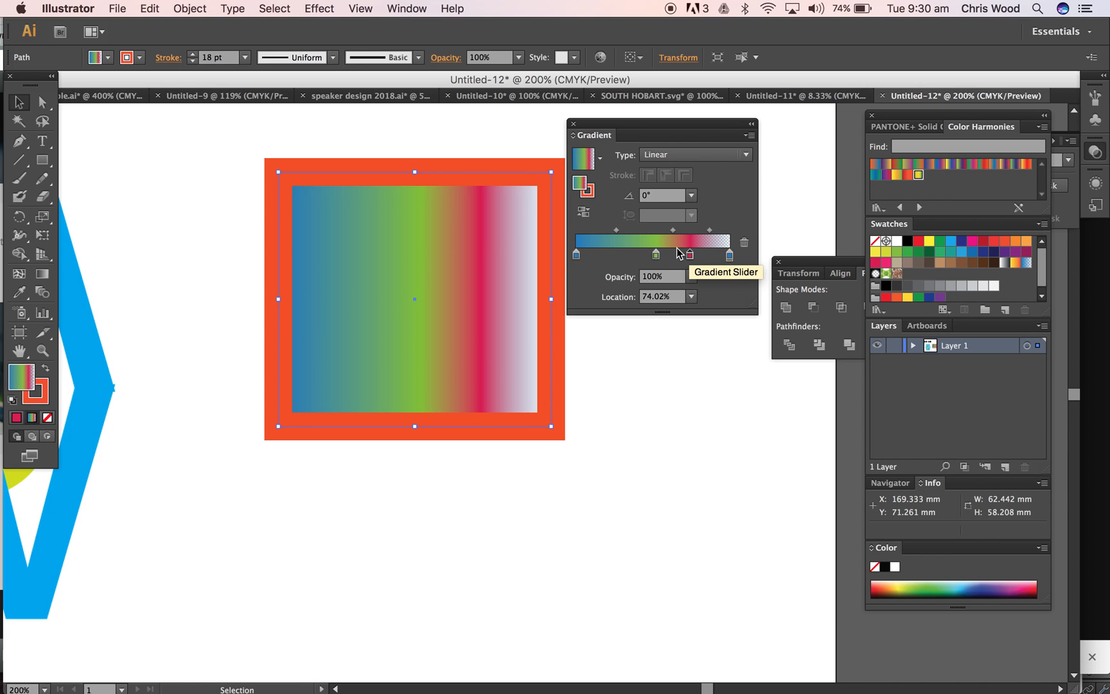
left_click(673, 232)
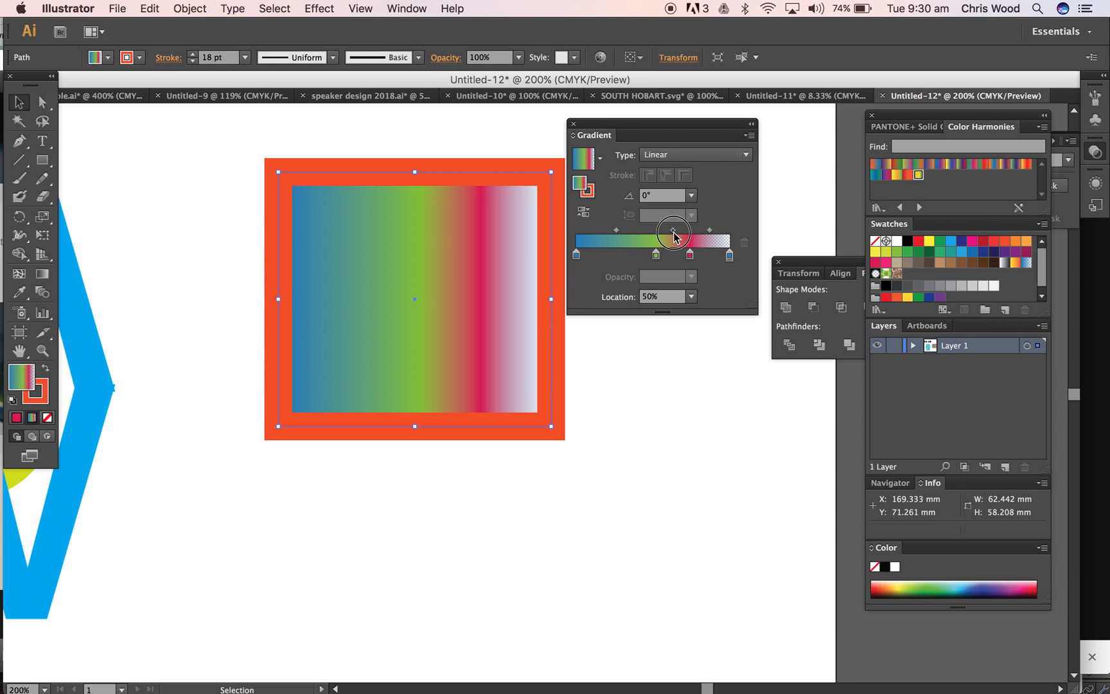
mouse_move(616, 230)
left_mouse_down()
mouse_move(650, 235)
mouse_move(613, 233)
left_mouse_up()
Set the linear gradient's angle to 45°
left_click(650, 196)
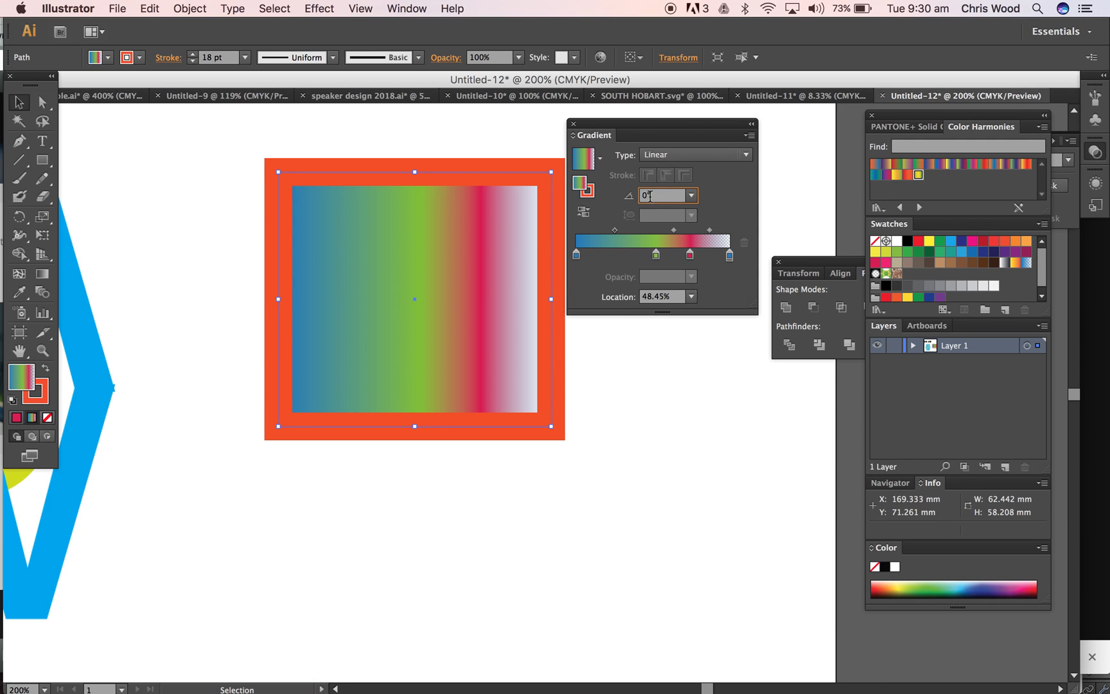
left_click(624, 201)
type("45")
key("Return")
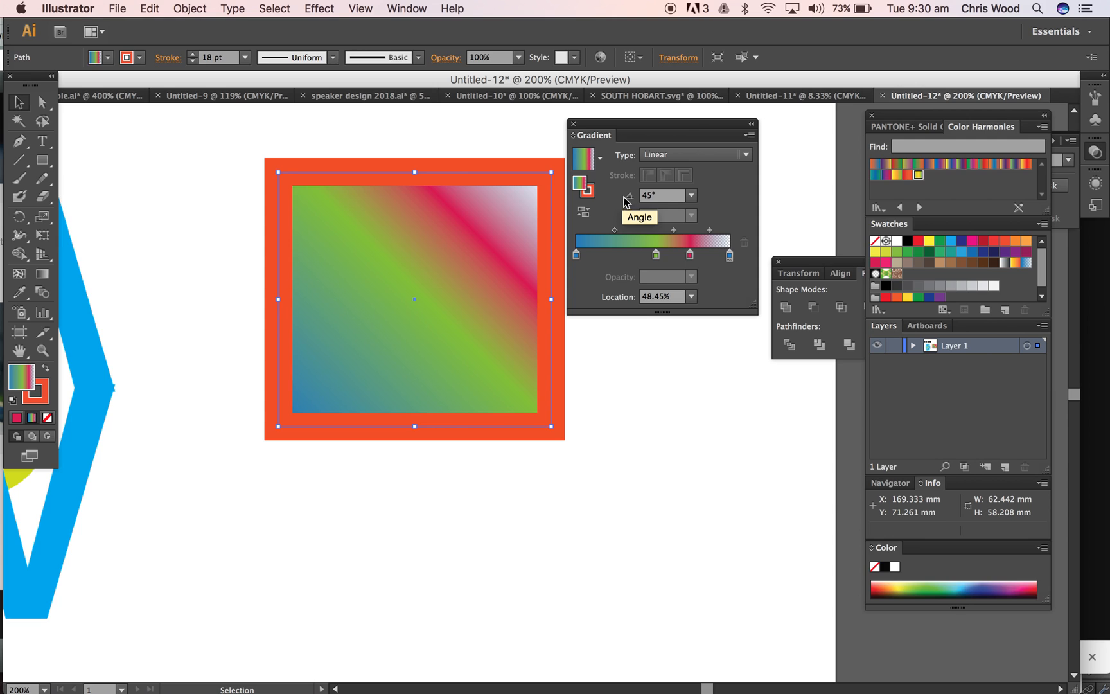
Replace the rectangle's gradient fill with the solid yellow-green swatch
left_click(646, 399)
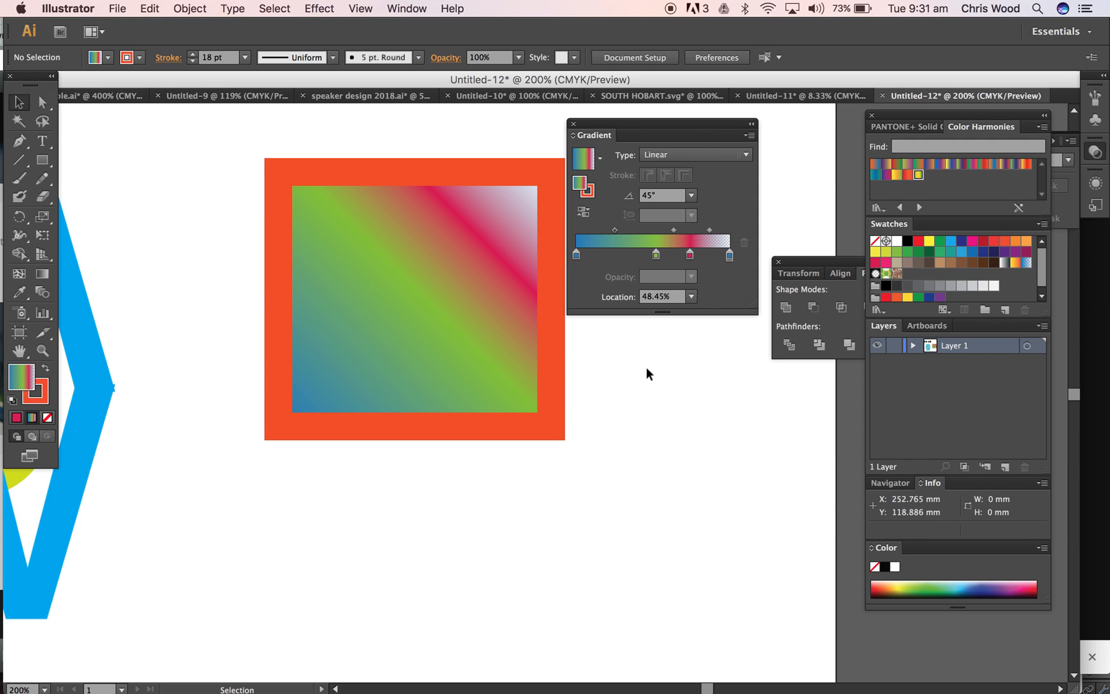
left_click(962, 252)
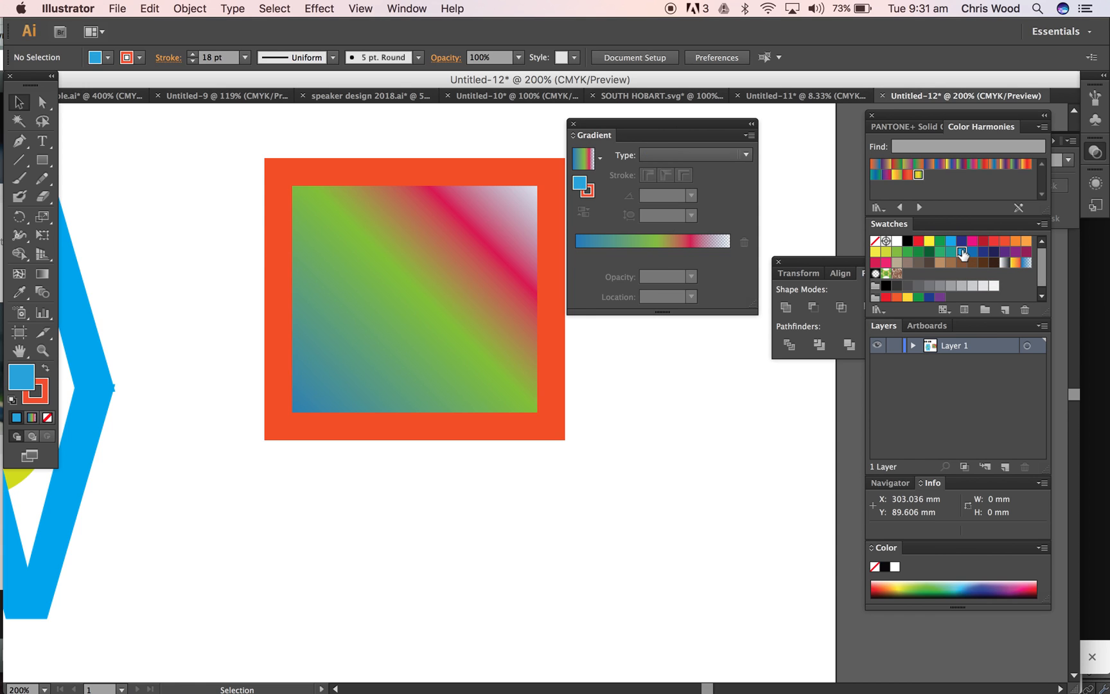
left_click(446, 300)
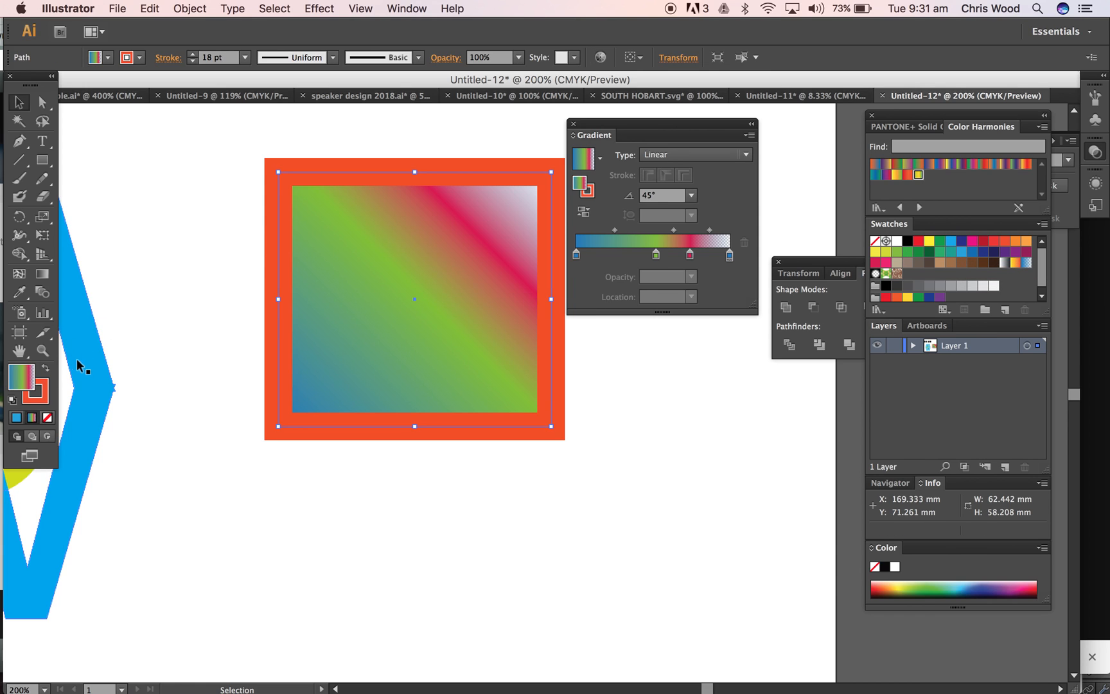
left_click(885, 252)
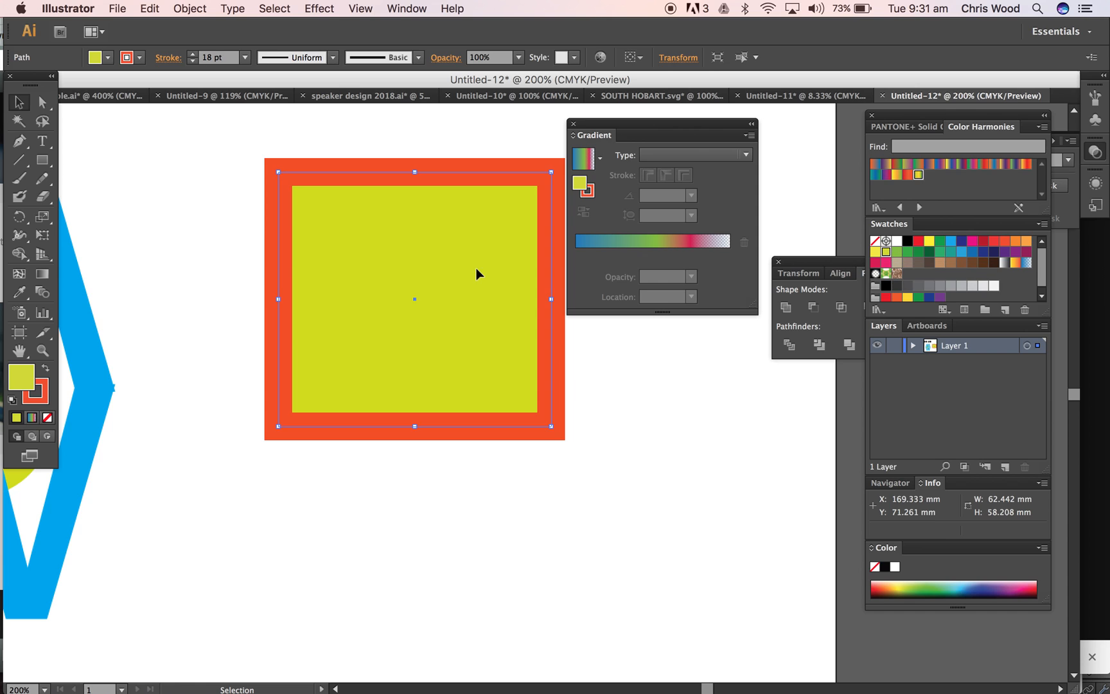
Open the PANTONE+ Solid Coated colour book and place its swatches beside the rectangle, with the Gradient settings moved clear of the artwork
left_click_drag(664, 122, 754, 118)
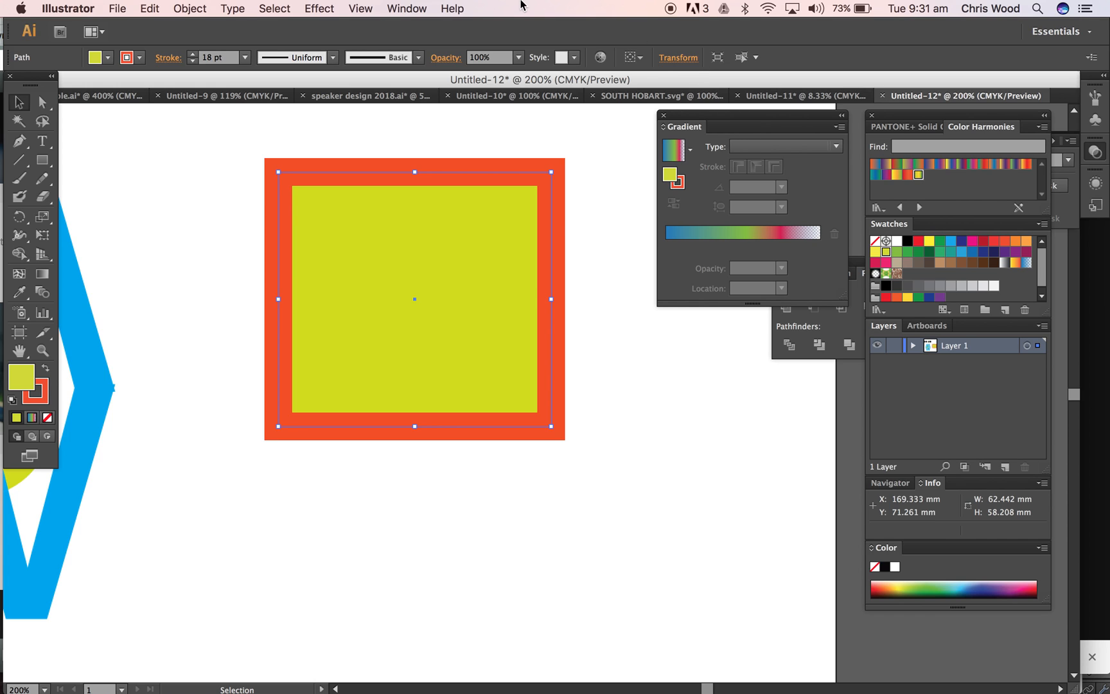
left_click(418, 7)
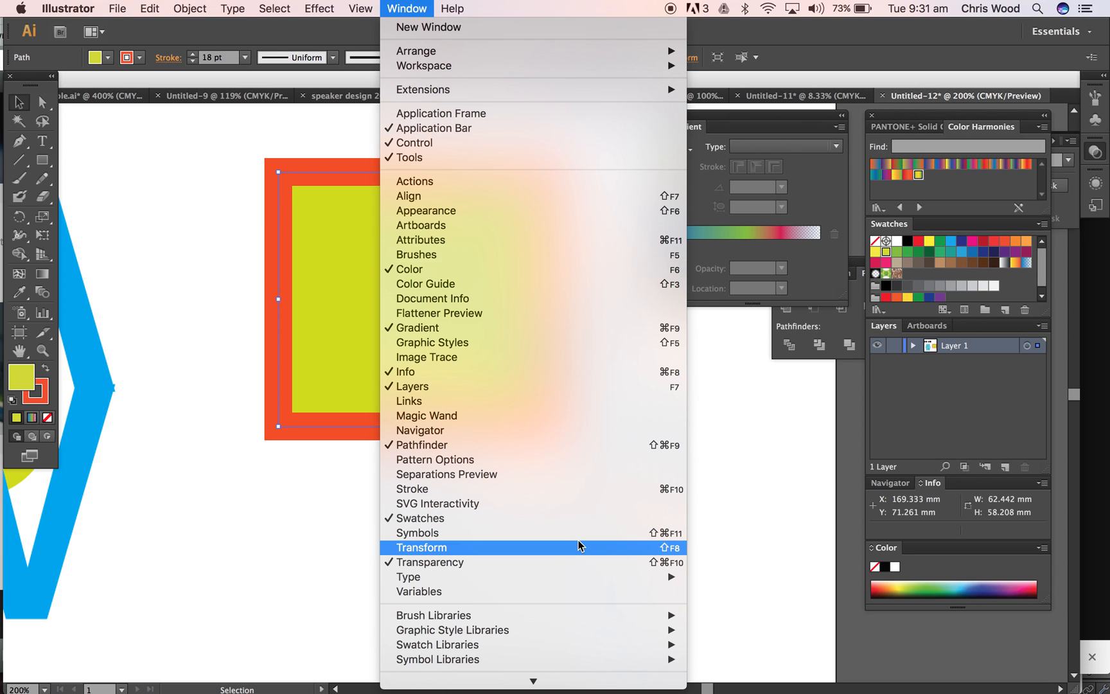
mouse_move(534, 617)
scroll(534, 618, "down", 3)
mouse_move(528, 563)
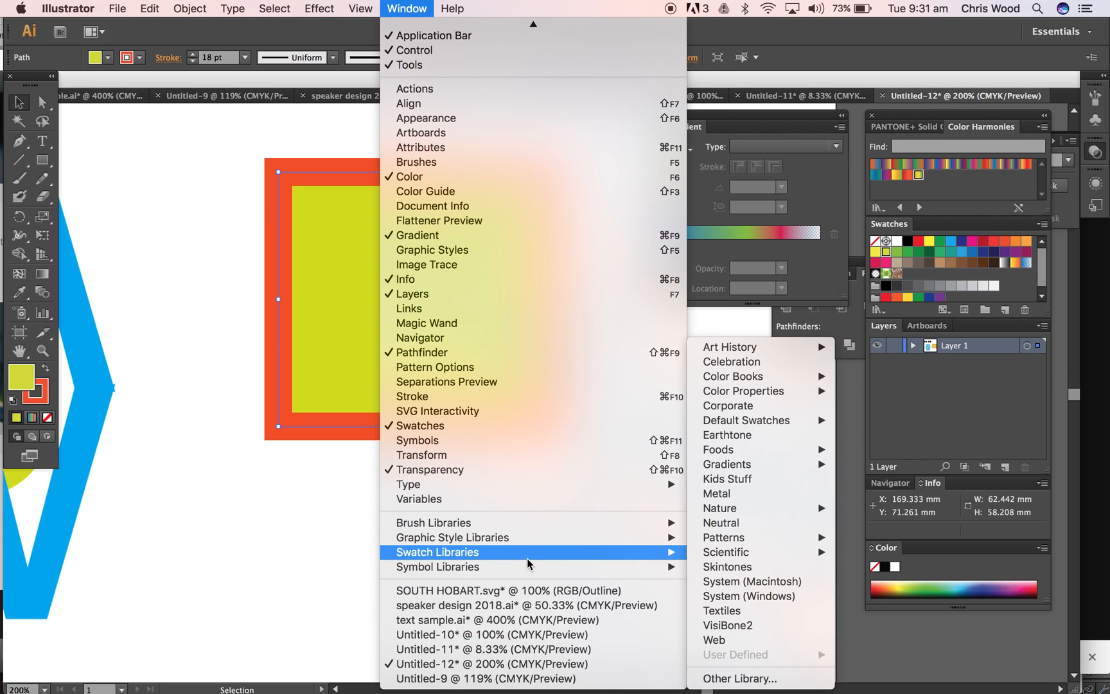
mouse_move(774, 449)
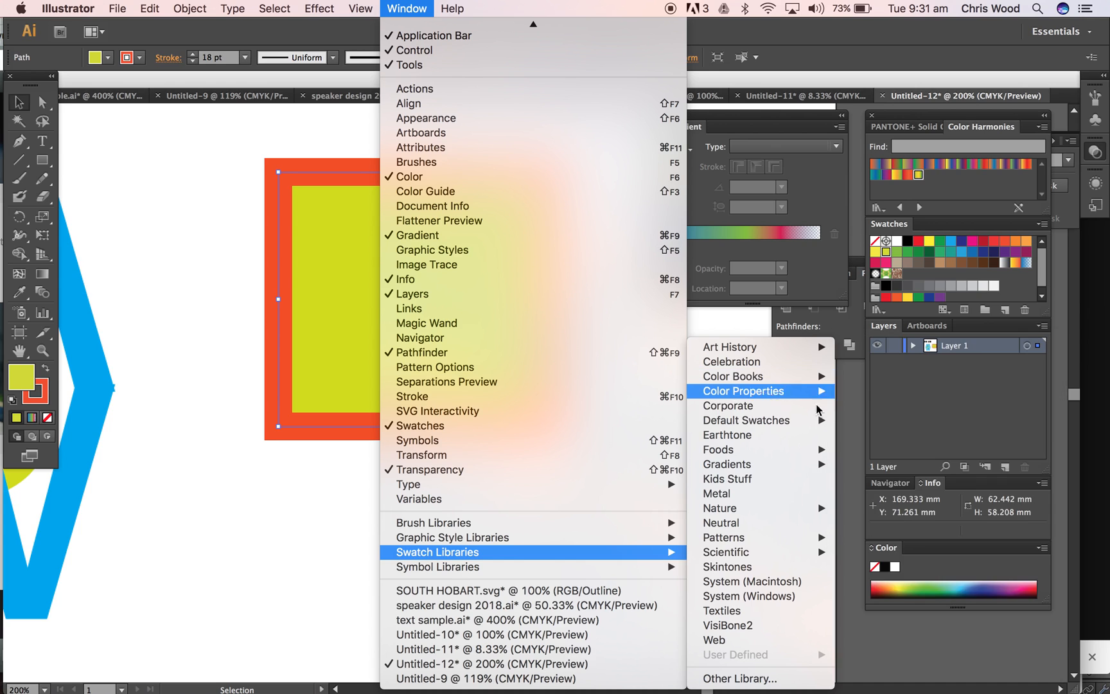
mouse_move(769, 378)
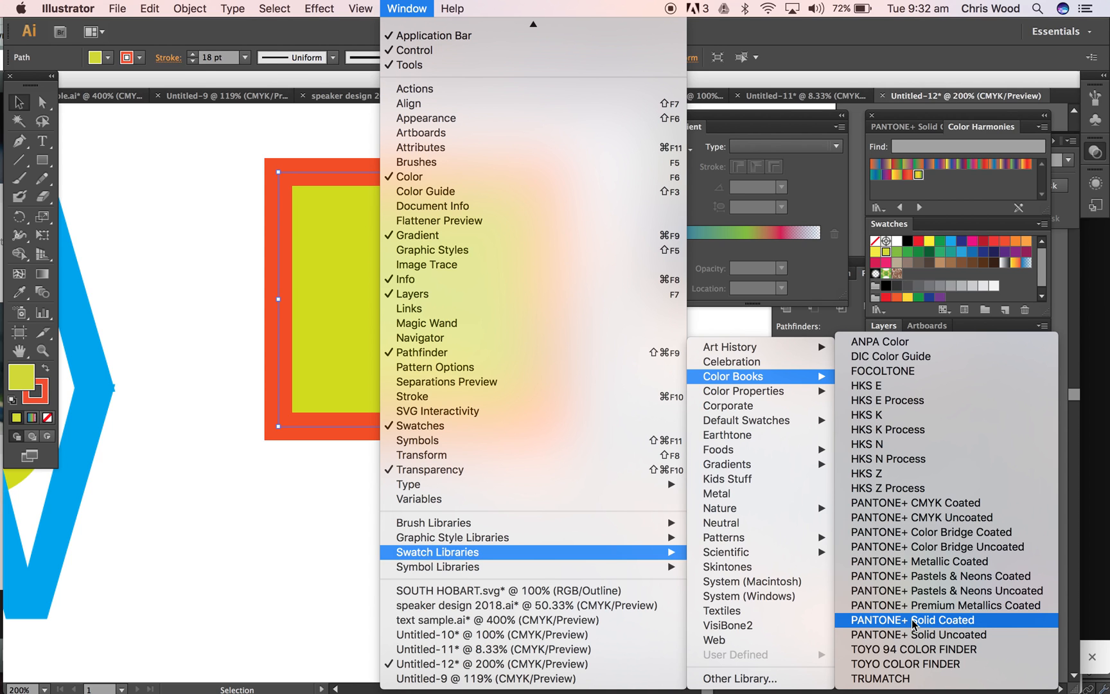
left_click(912, 621)
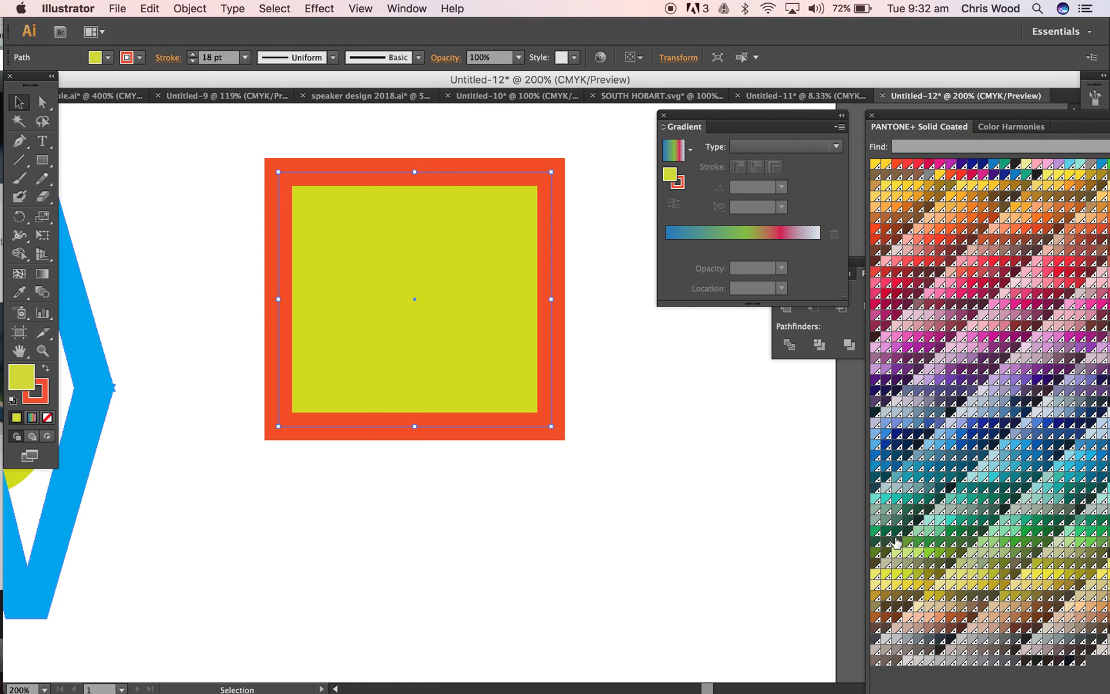
left_click_drag(997, 109, 711, 116)
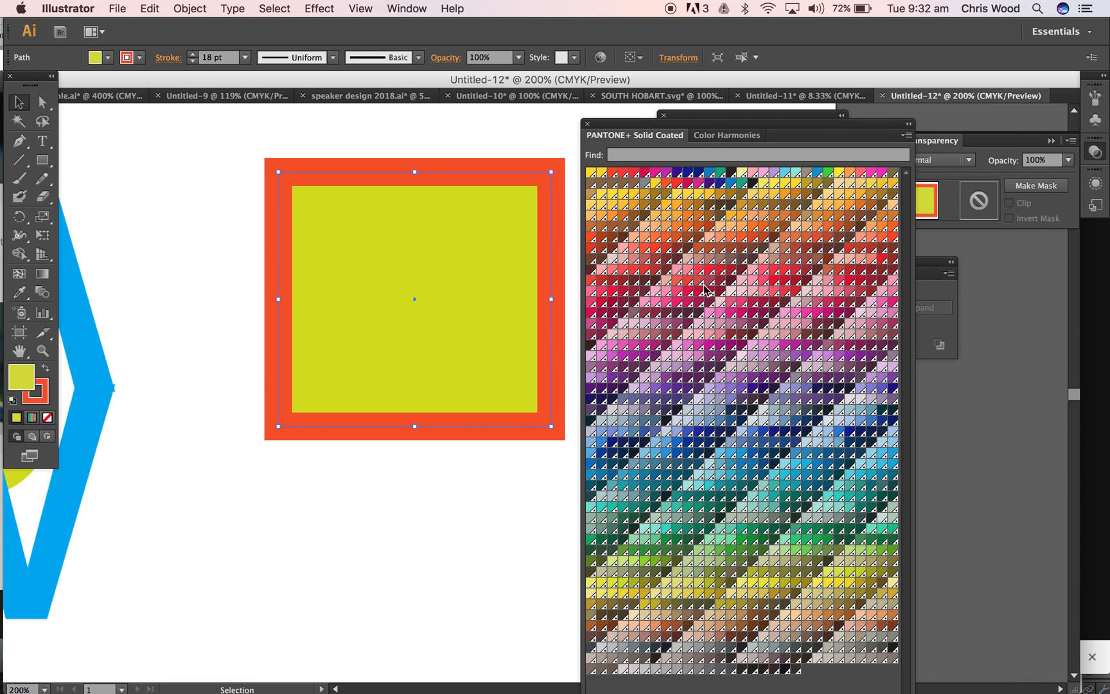
Try a grey-blue PANTONE+ Solid Coated fill on the rectangle, settle on a bright pink swatch, and move the swatch library lower
left_click(677, 226)
left_click(731, 442)
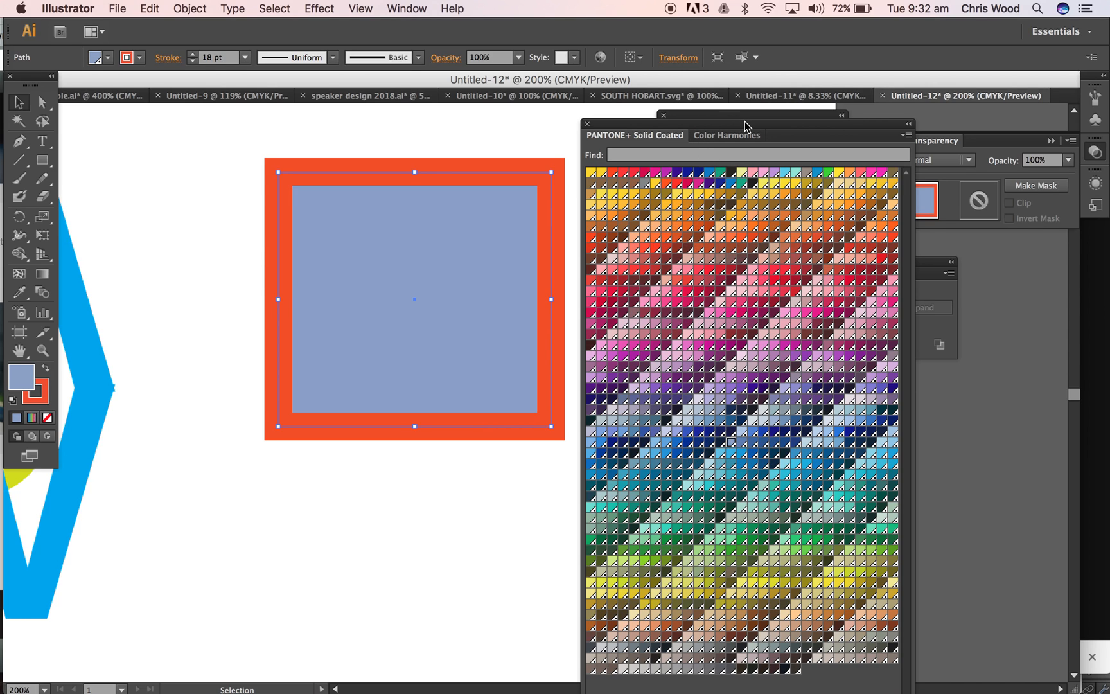
left_click_drag(743, 129, 764, 232)
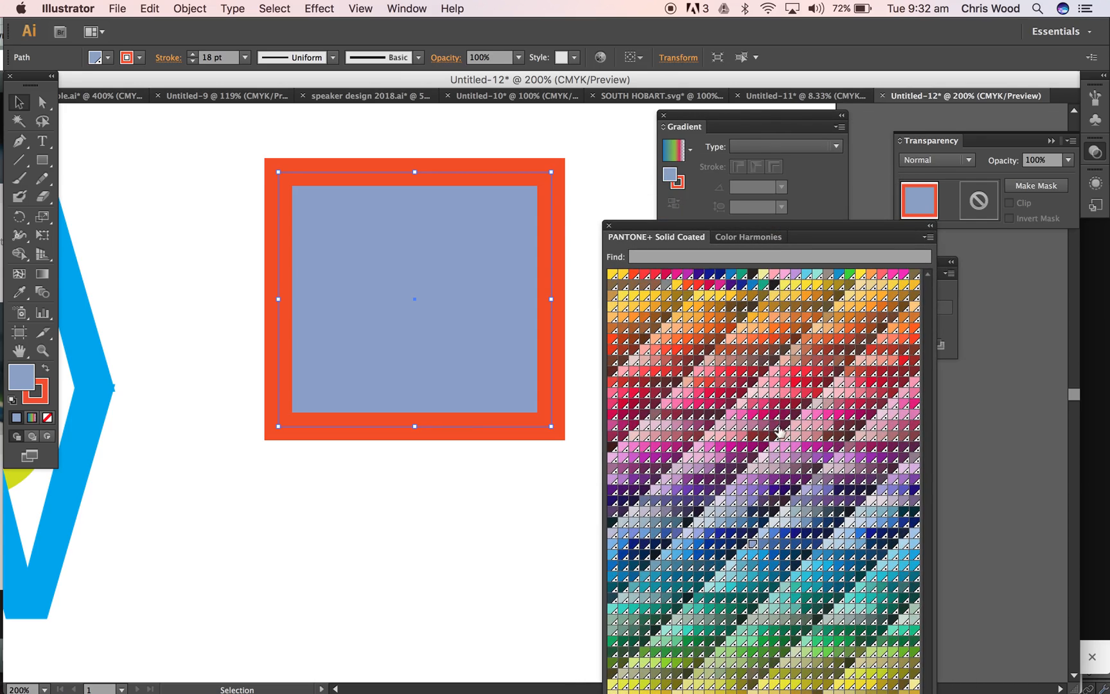
left_click(698, 404)
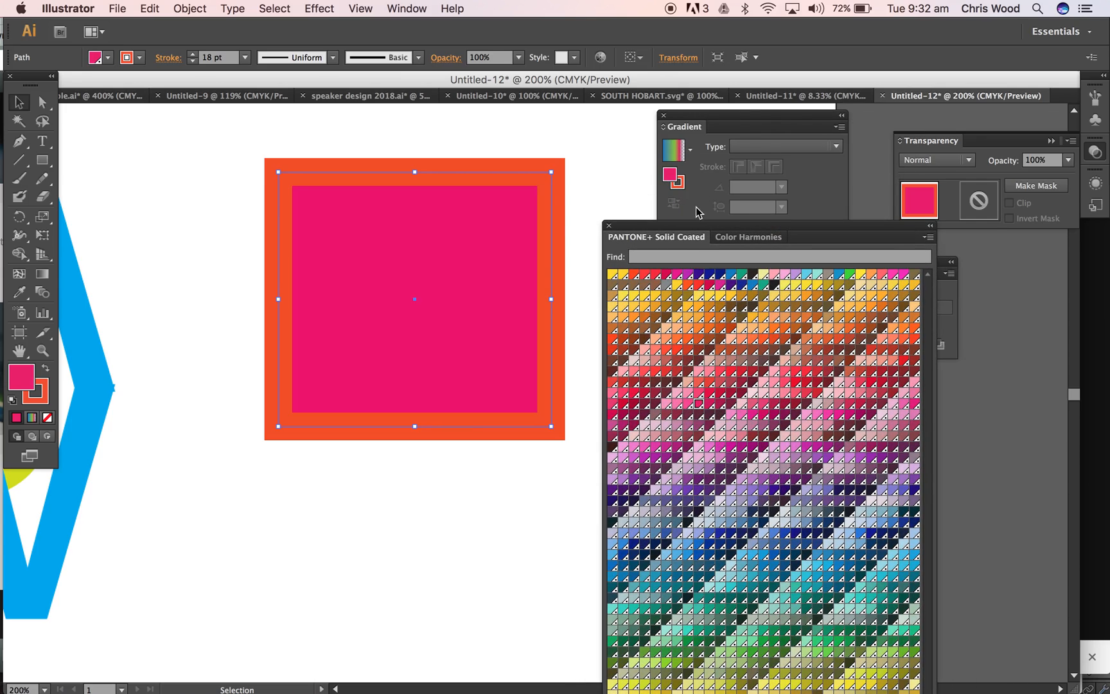
mouse_move(693, 228)
left_mouse_down()
mouse_move(729, 372)
mouse_move(864, 448)
mouse_move(774, 405)
left_mouse_up()
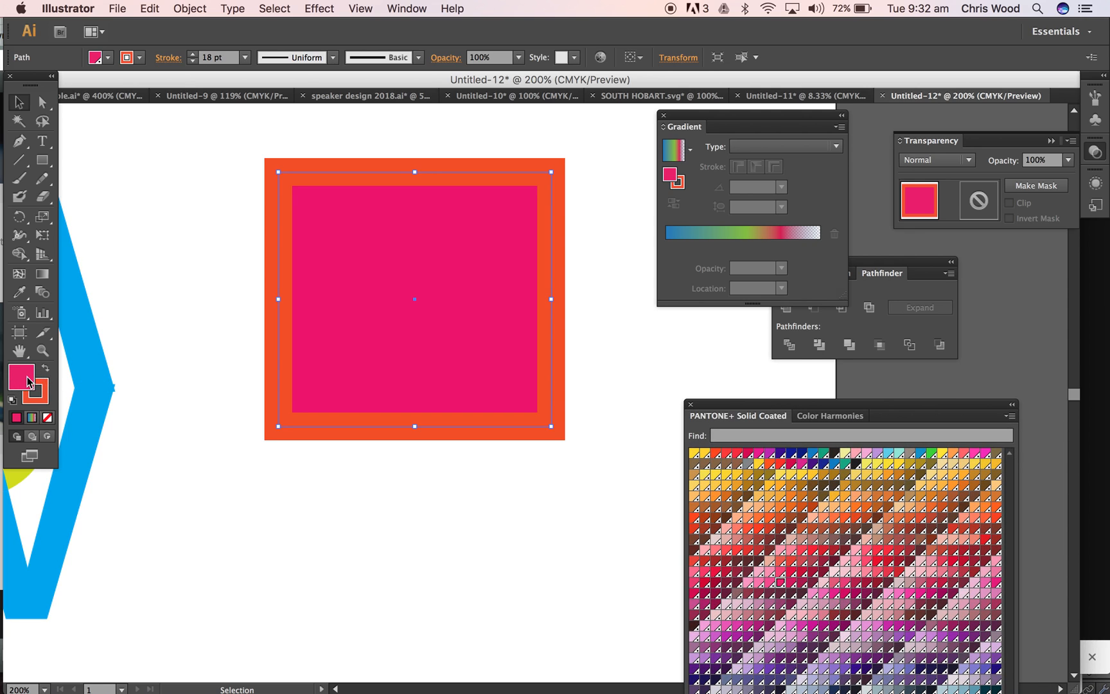
Examine the colour values of the rectangle's pink fill in the Color Picker
double_click(27, 381)
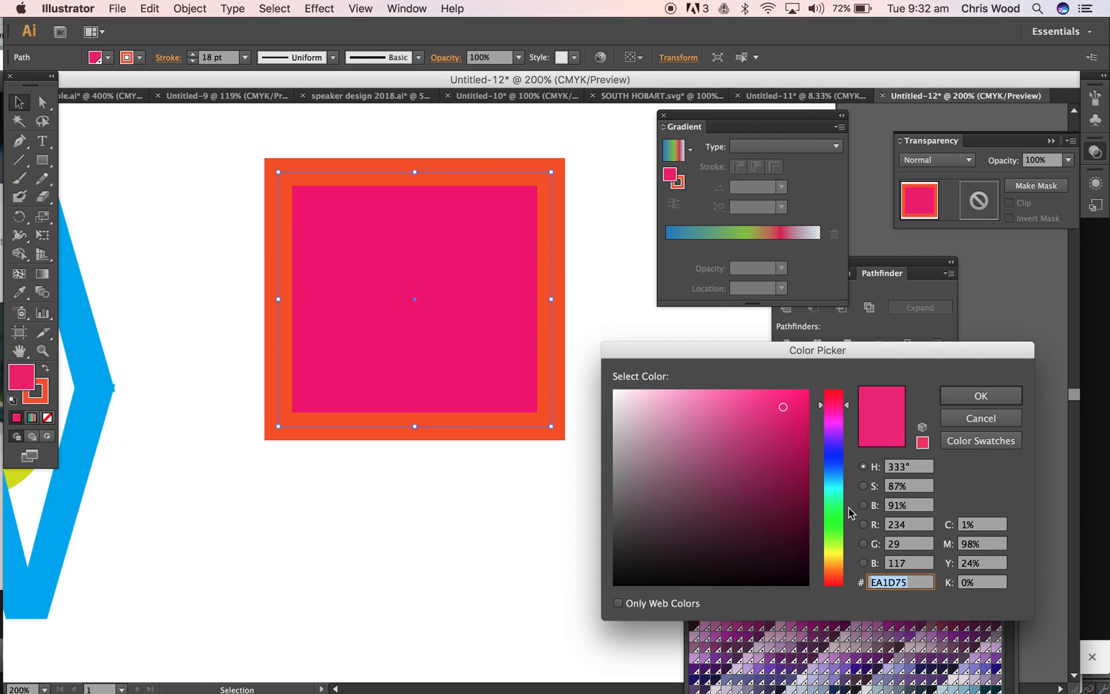
left_click(943, 402)
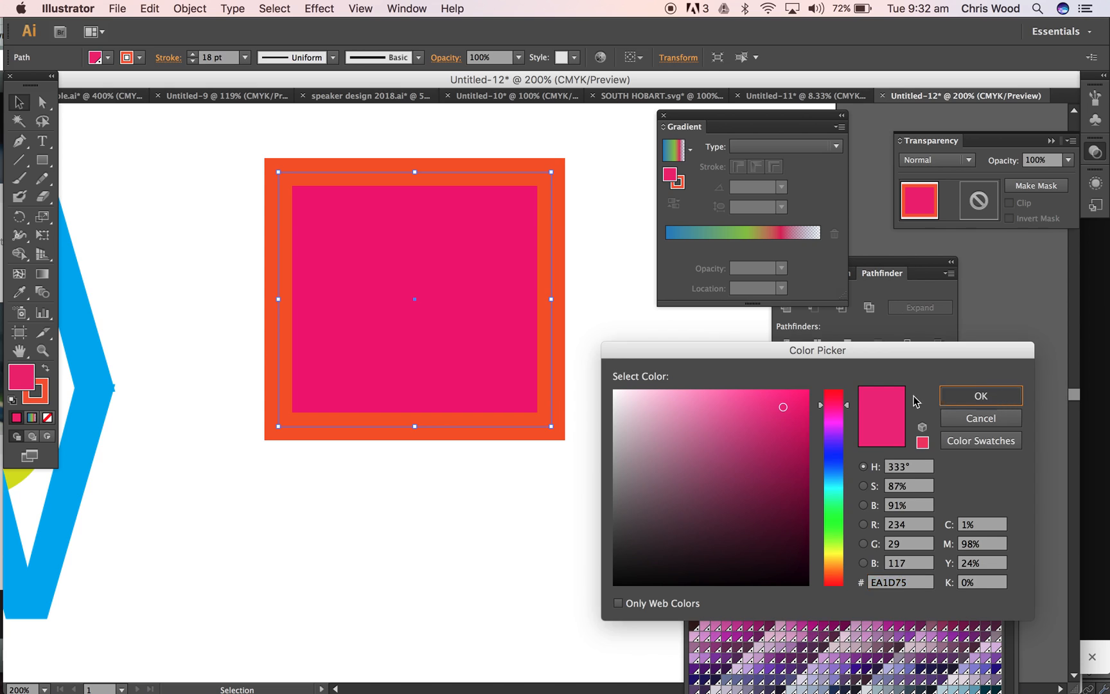
double_click(25, 379)
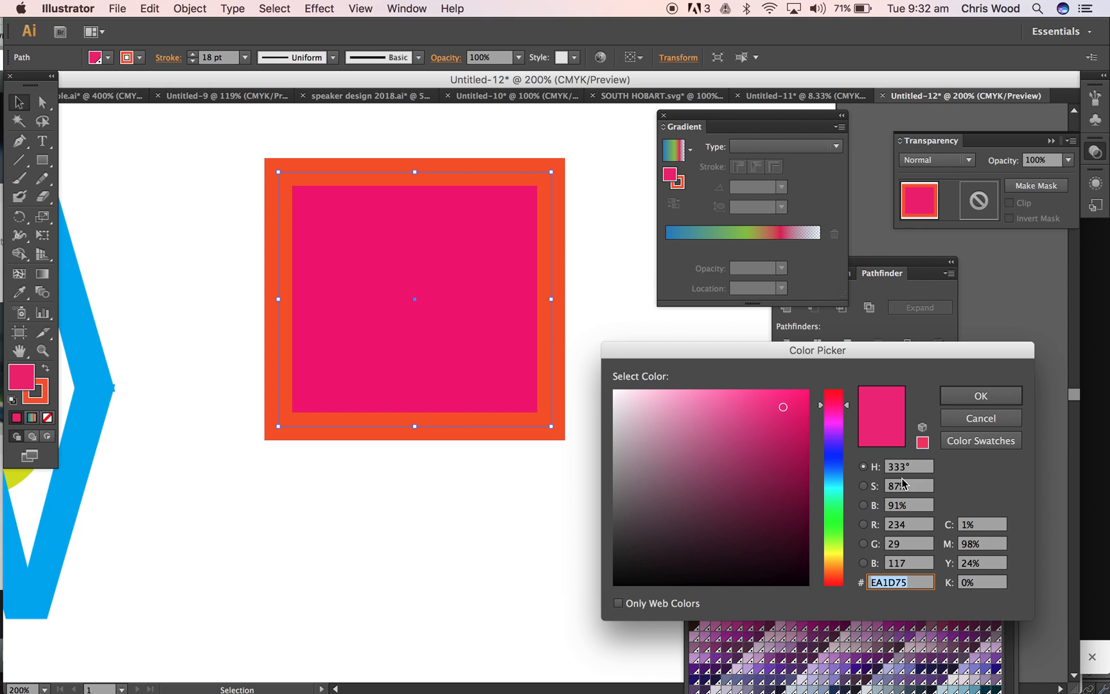
left_click(970, 401)
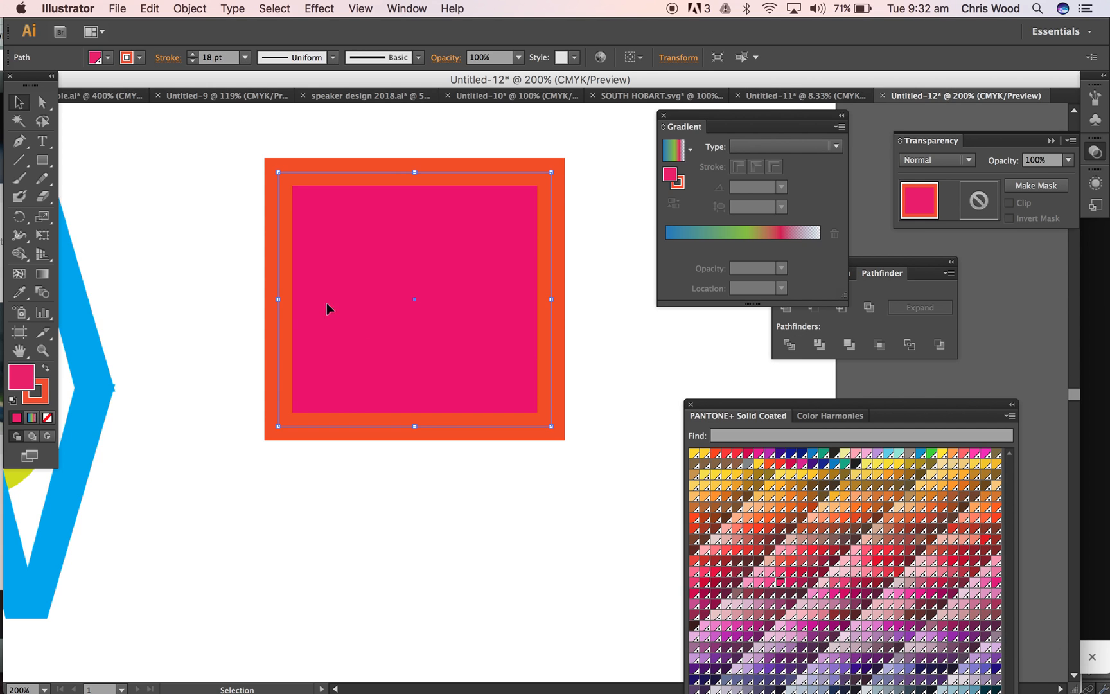
Set the rectangle's stroke weight to 5 pt and recolour the stroke with a purple PANTONE+ Solid Coated swatch
key("super+minus")
key("super+minus")
key("super+minus")
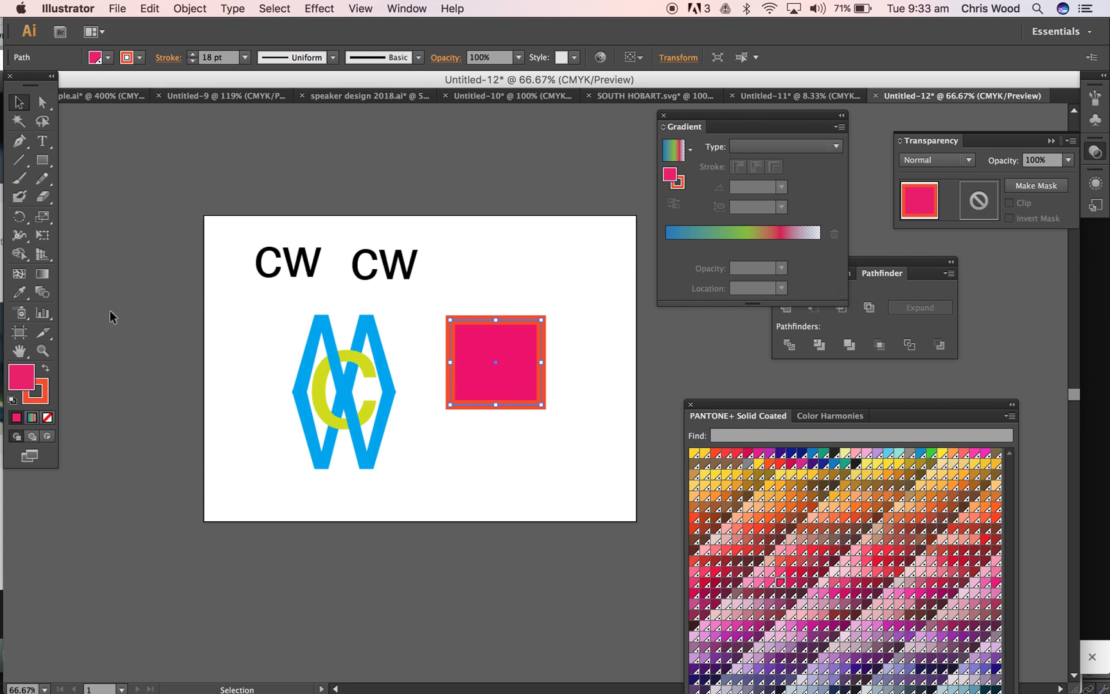
left_click(42, 350)
left_click_drag(366, 284, 608, 454)
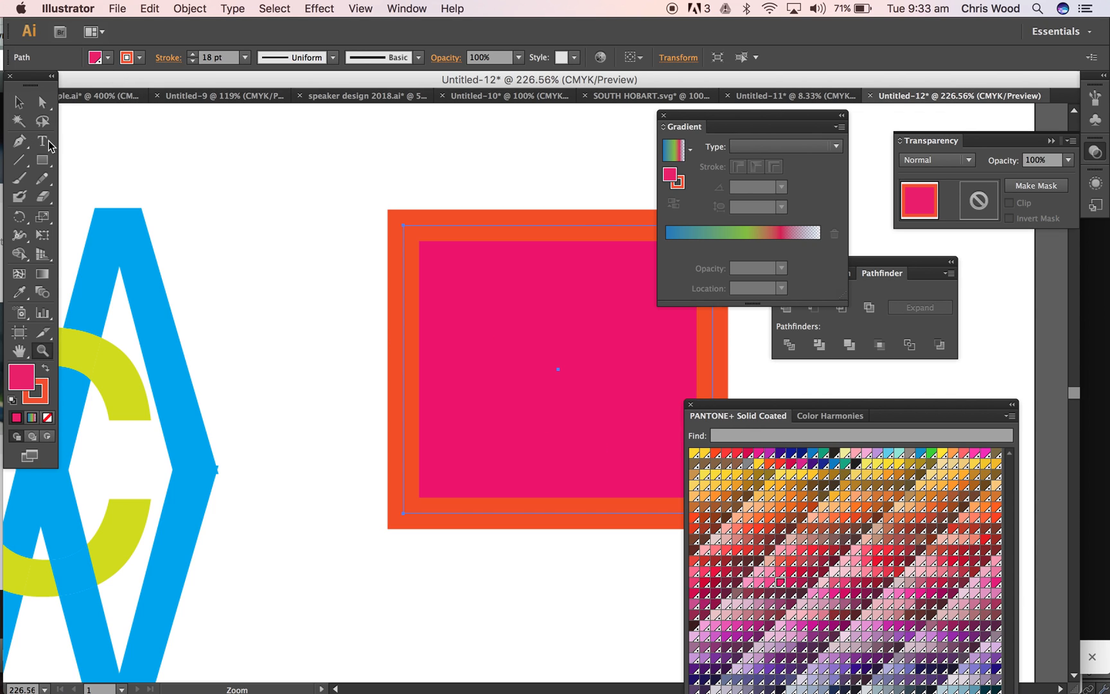
left_click(19, 101)
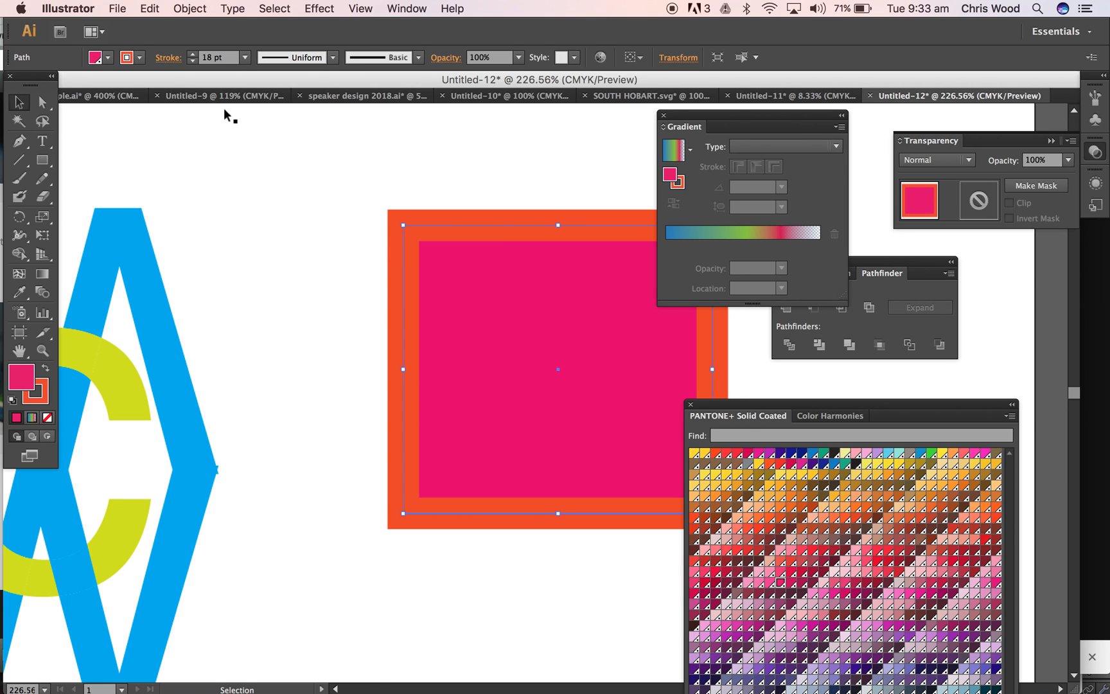
left_click(192, 61)
left_click(192, 61)
left_click(192, 61)
left_click(192, 61)
left_click(192, 61)
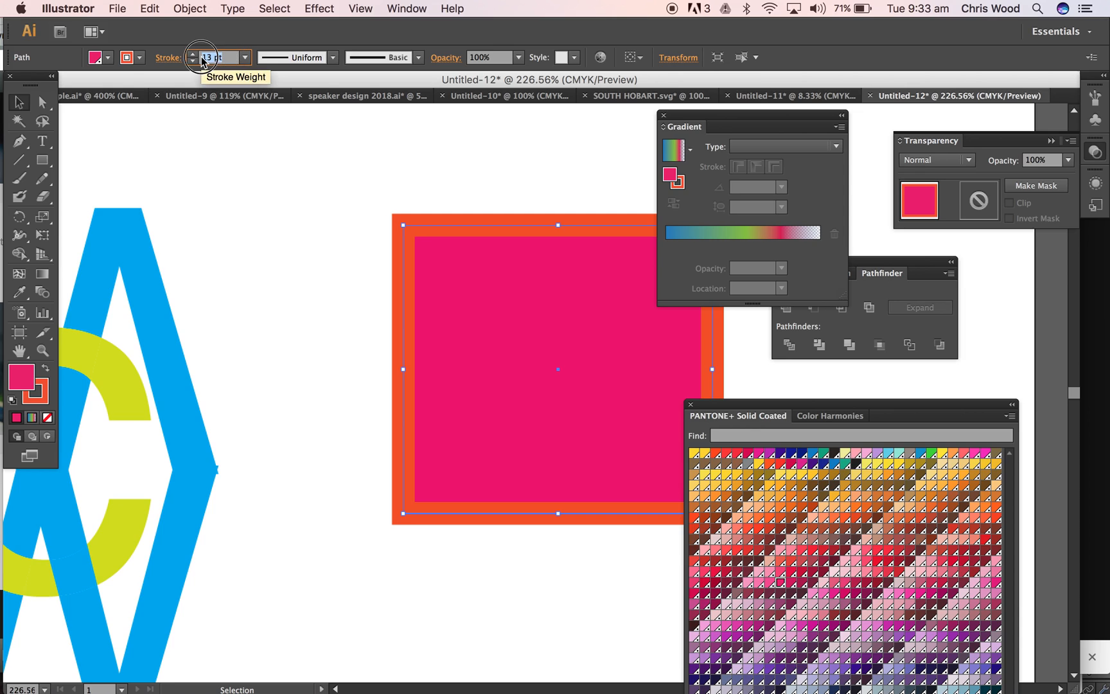
type("5")
key("Return")
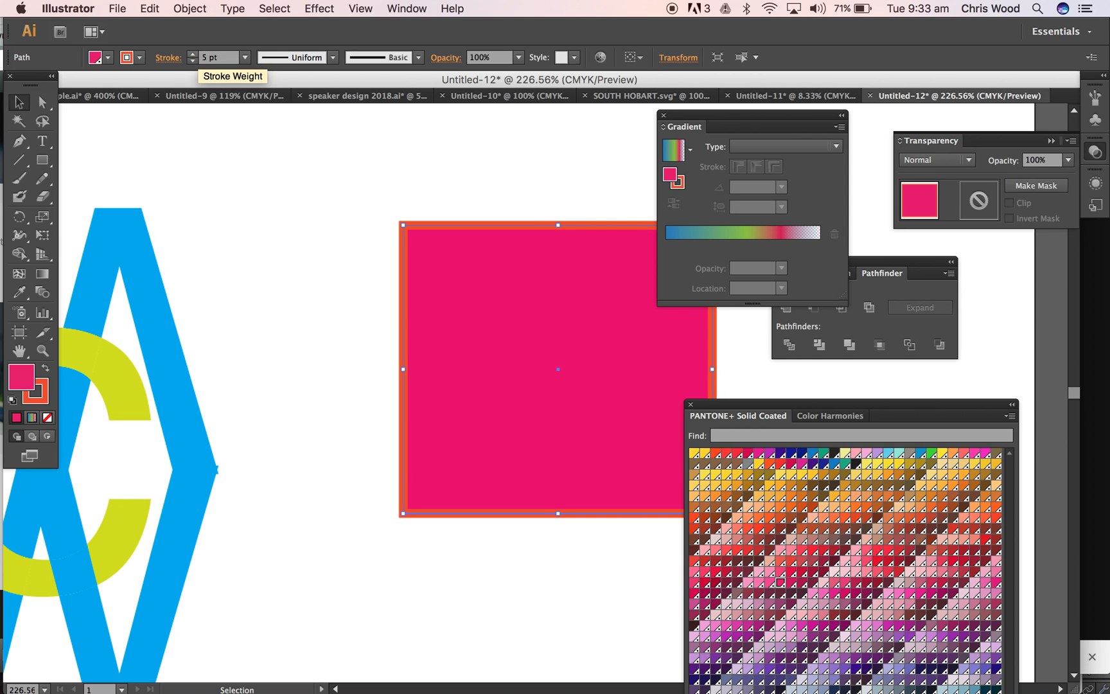
left_click(44, 399)
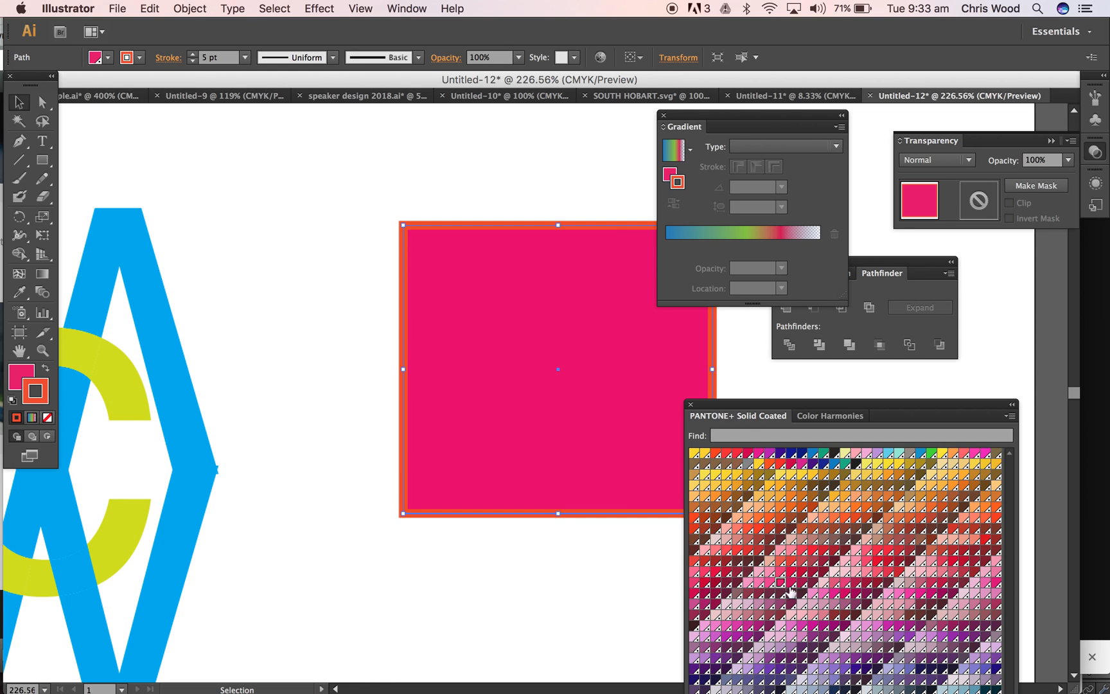
left_click(770, 659)
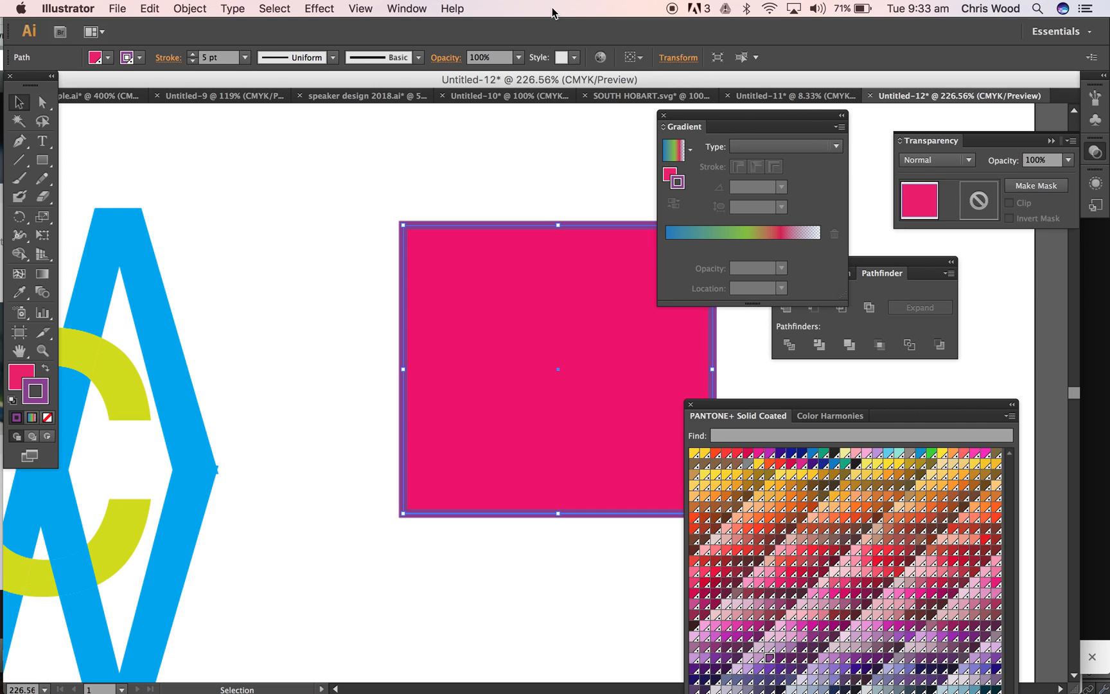
Show the full Stroke options and give the rectangle's stroke round corner joins
left_click(405, 8)
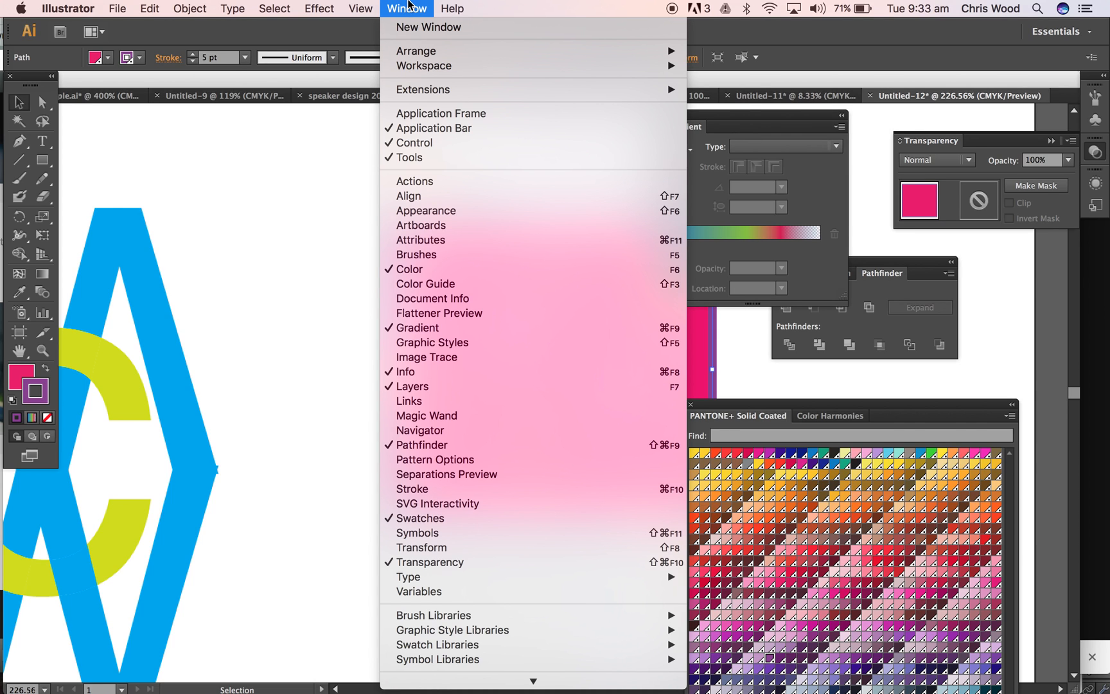
left_click(503, 488)
mouse_move(714, 335)
left_mouse_down()
mouse_move(335, 223)
mouse_move(142, 142)
left_mouse_up()
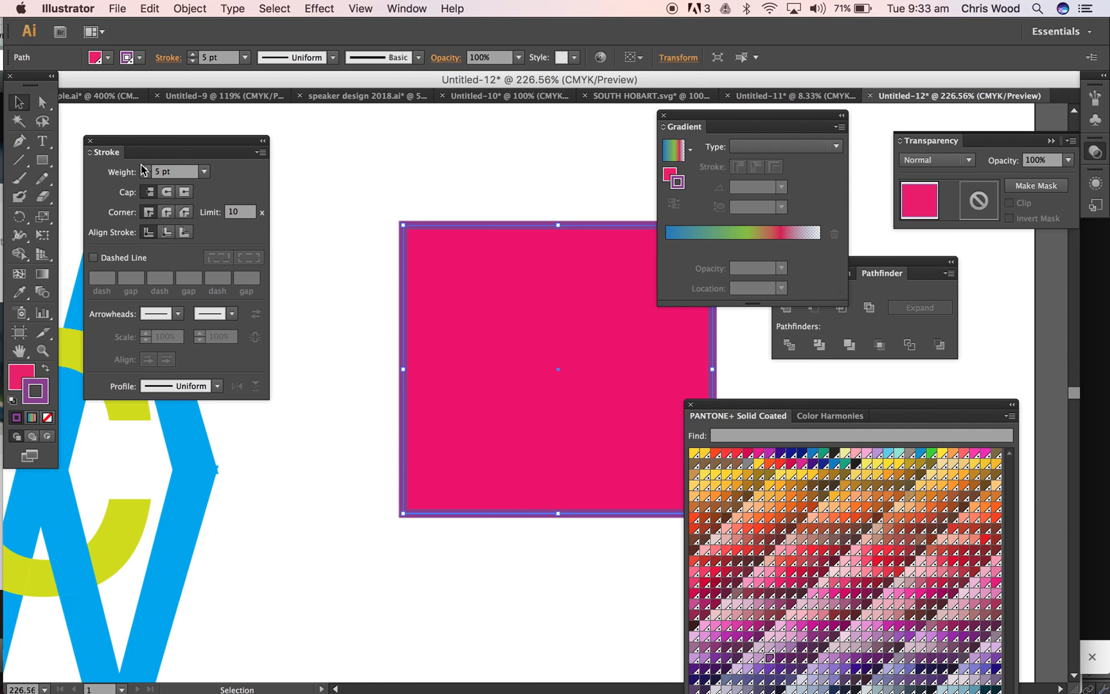
left_click(166, 213)
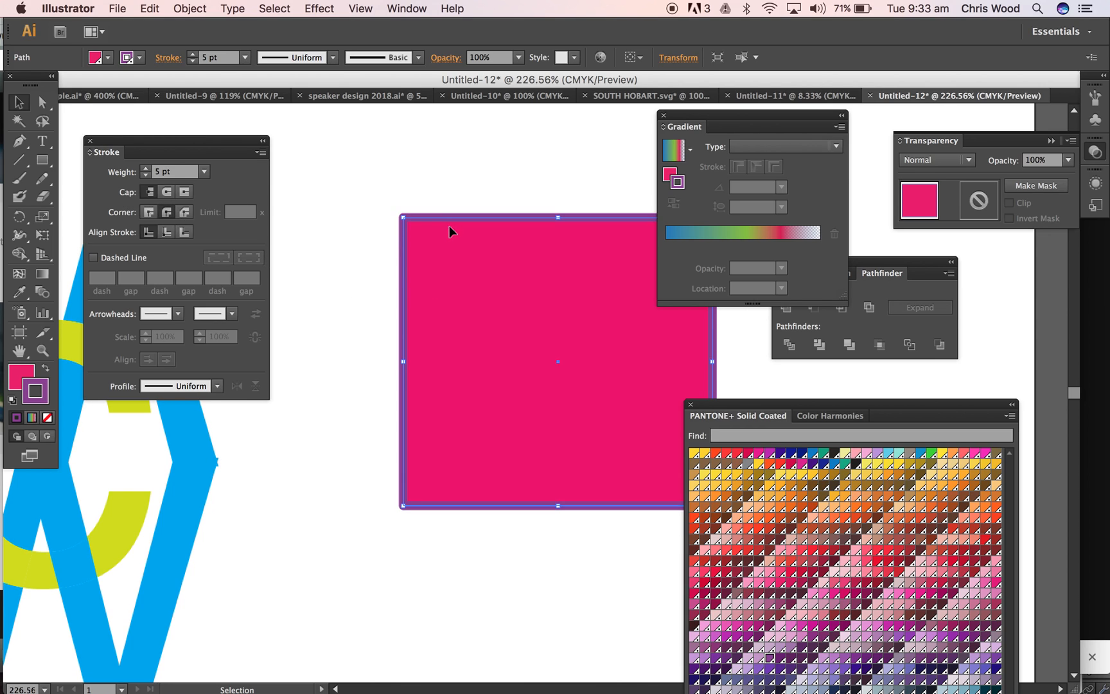
key("super+equal")
key("super+equal")
key("v")
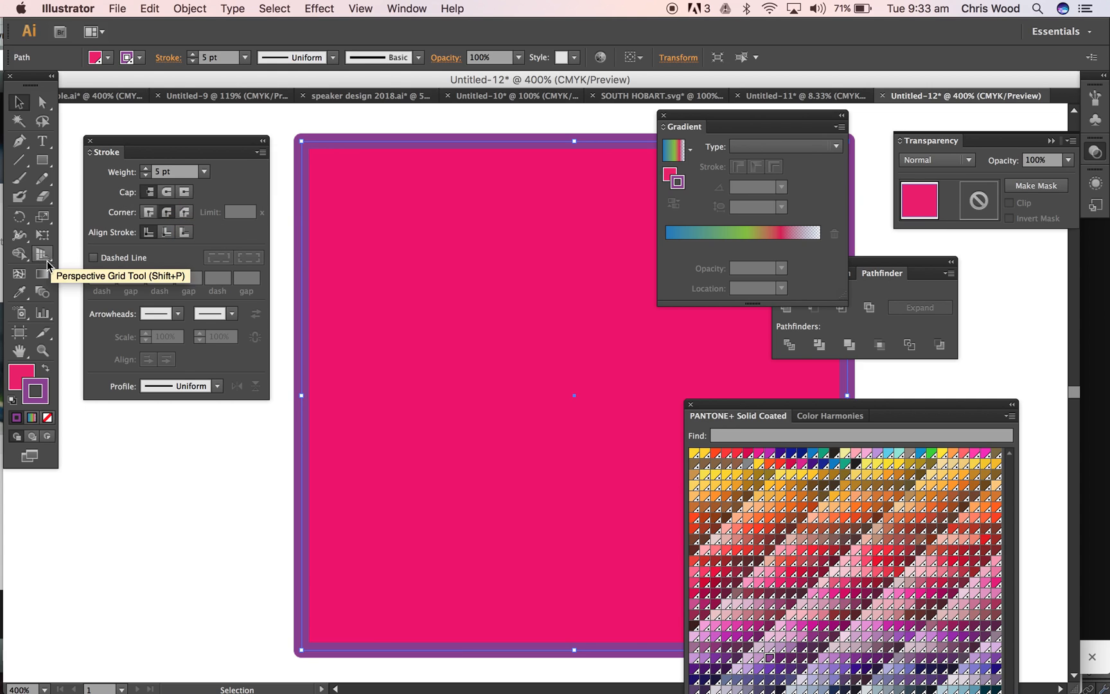
Try a dashed stroke on the rectangle with a 5 pt dash, 5 pt gap and 12 pt second dash, and return to a solid line
left_click(93, 257)
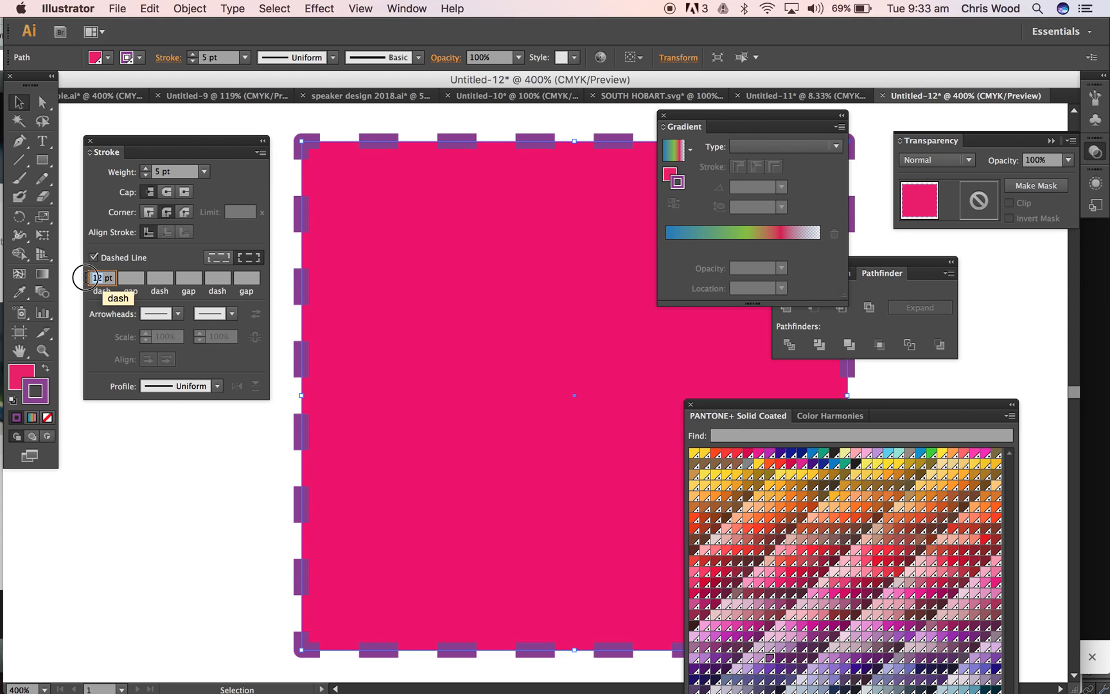
type("5")
key("Return")
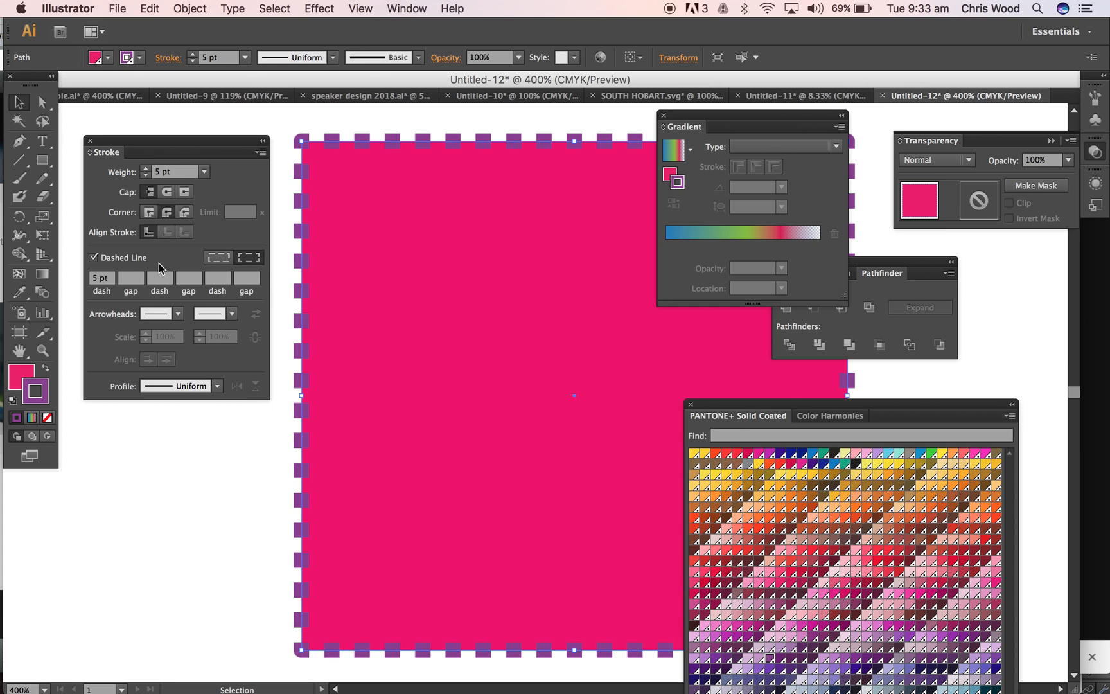
left_click(135, 280)
left_click(159, 280)
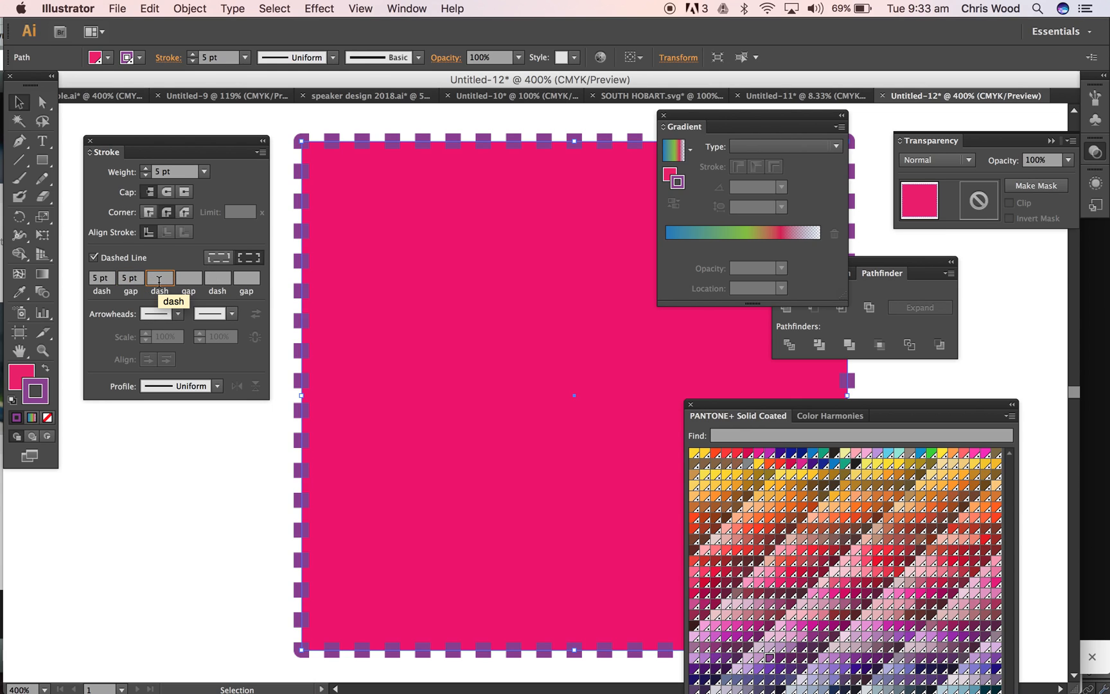
key("Return")
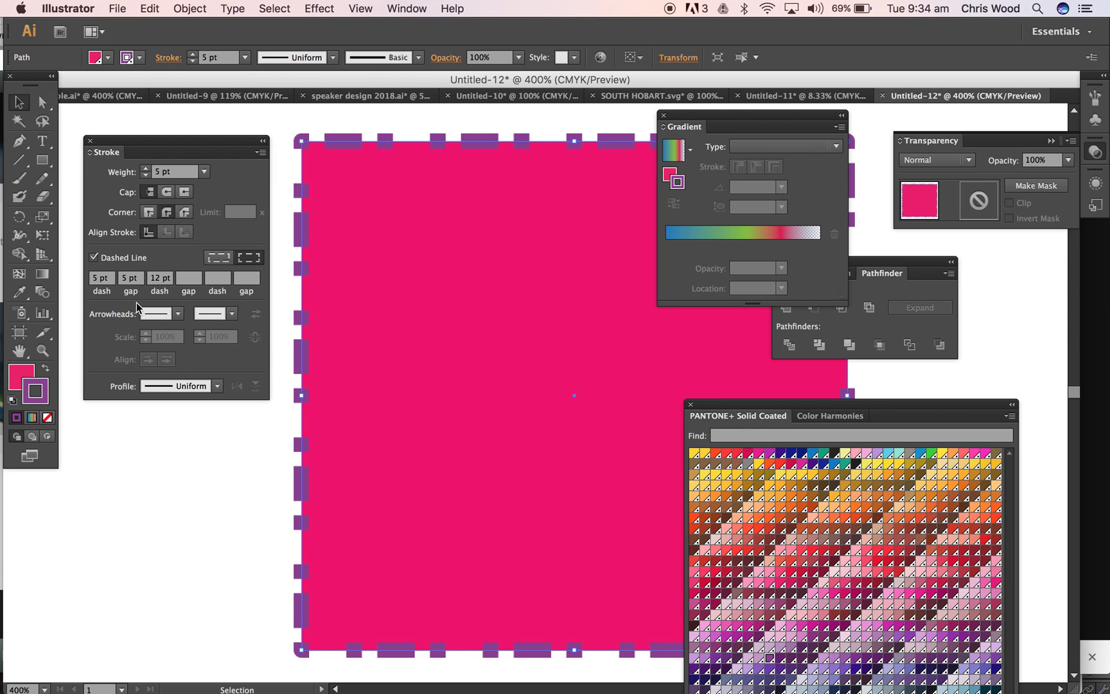
left_click(94, 258)
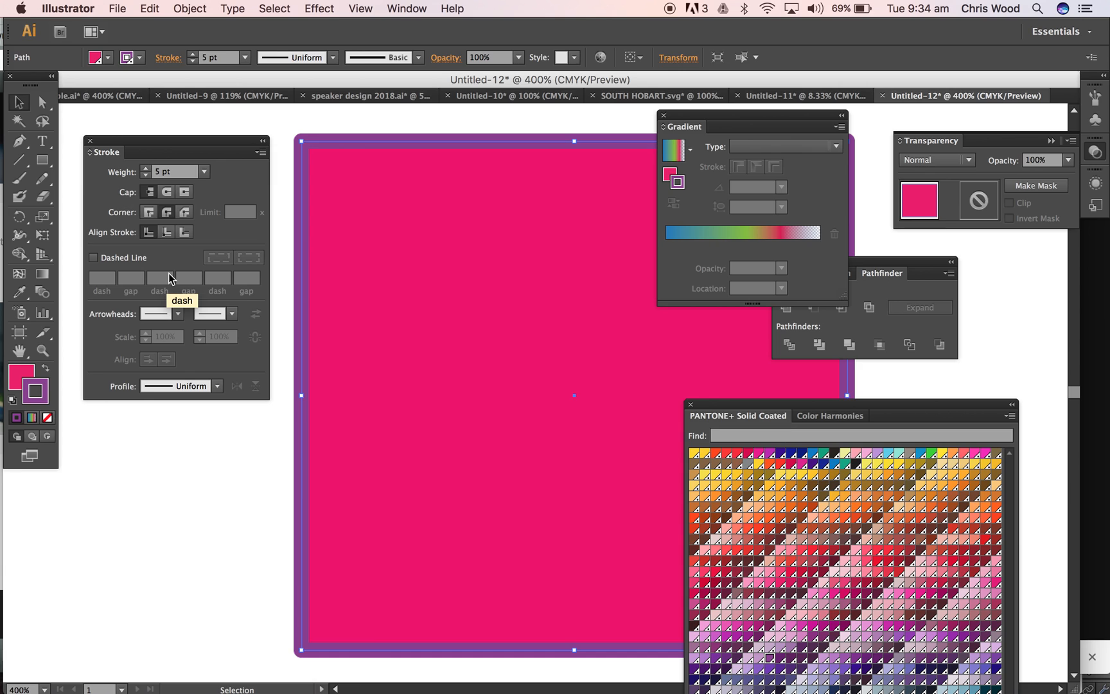
Close the Stroke panel and arrange the Pantone swatches, Gradient, Pathfinder and Transparency panels clear of the pink rectangle
key("super+minus")
key("super+minus")
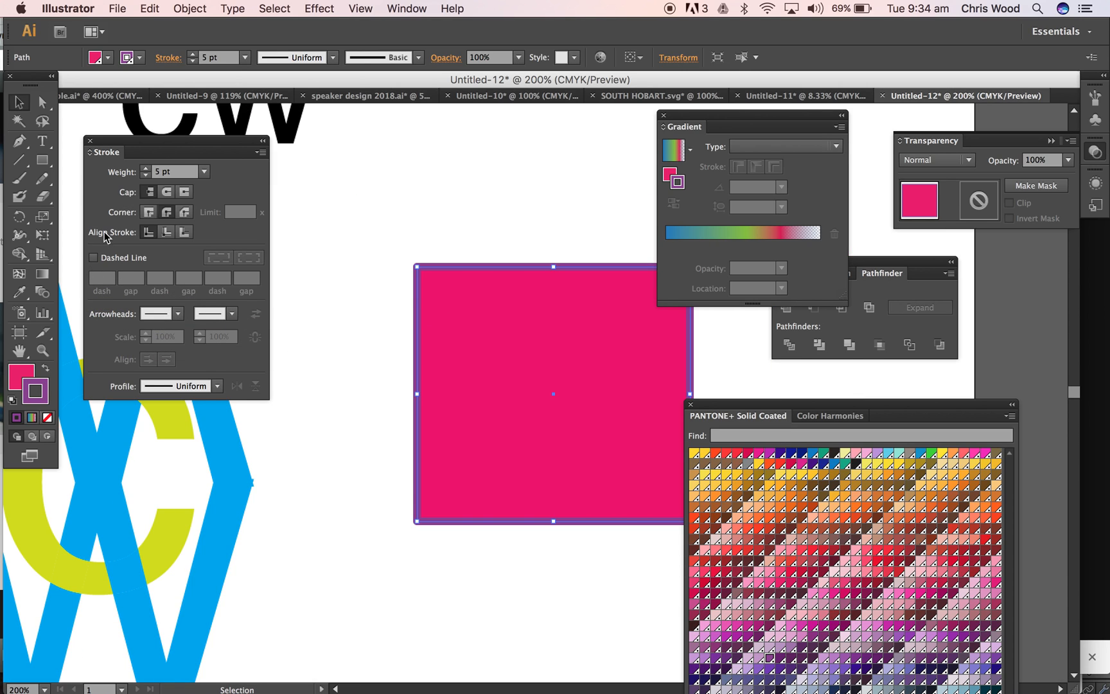
left_click(90, 140)
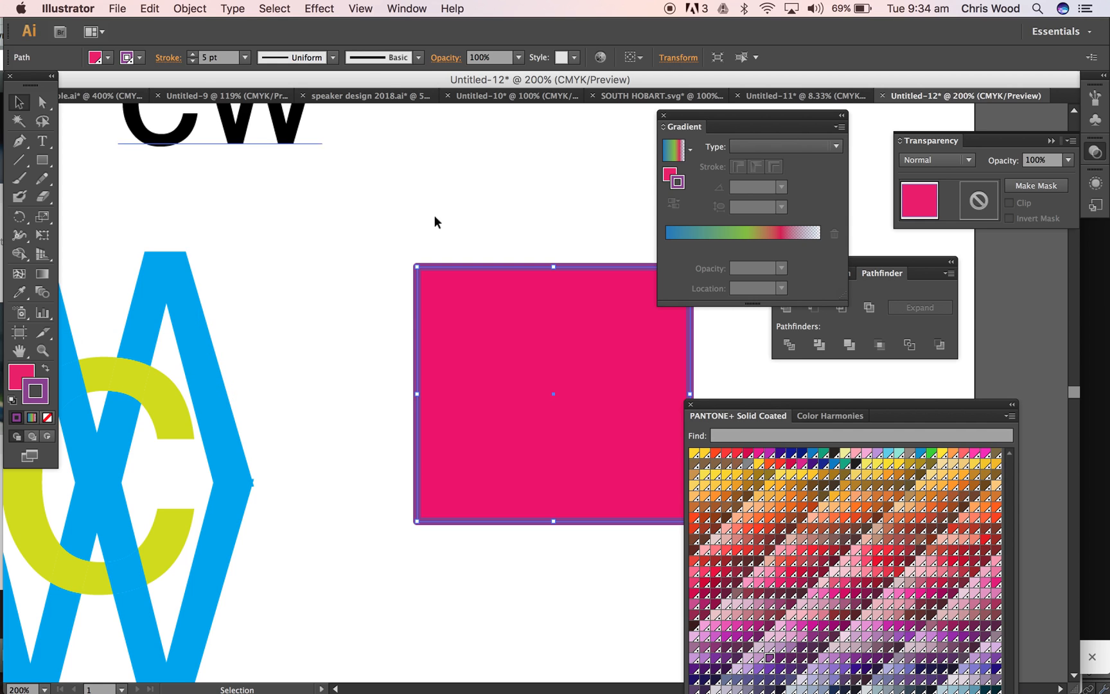
left_click_drag(736, 406, 922, 402)
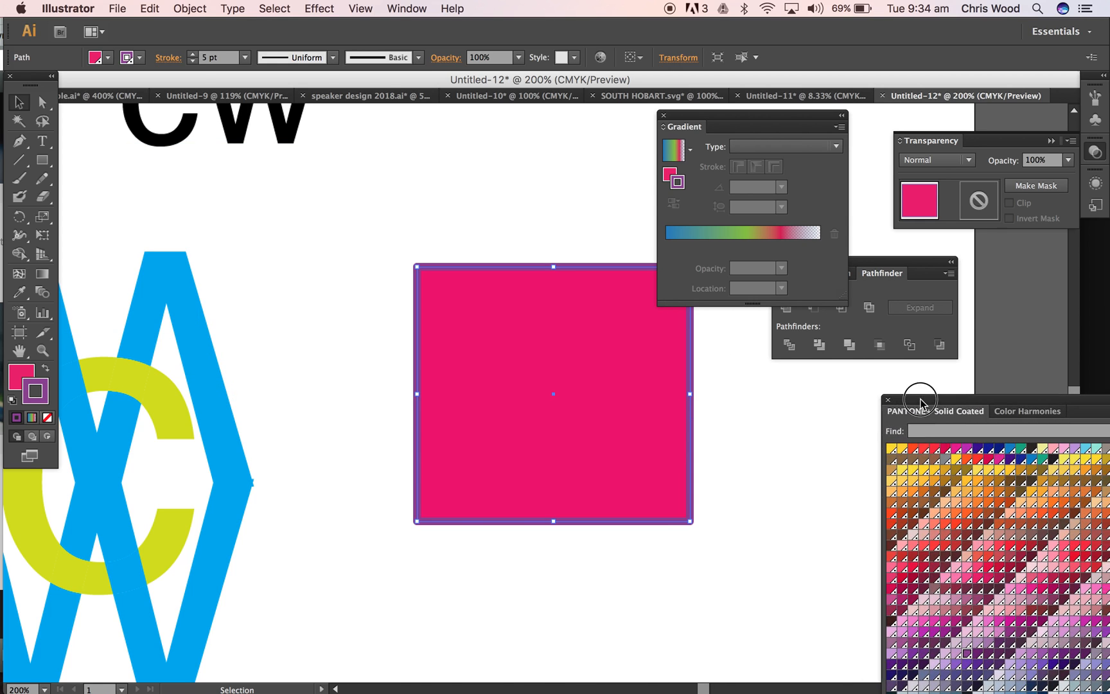
left_click_drag(710, 115, 1012, 256)
left_click_drag(864, 269, 983, 239)
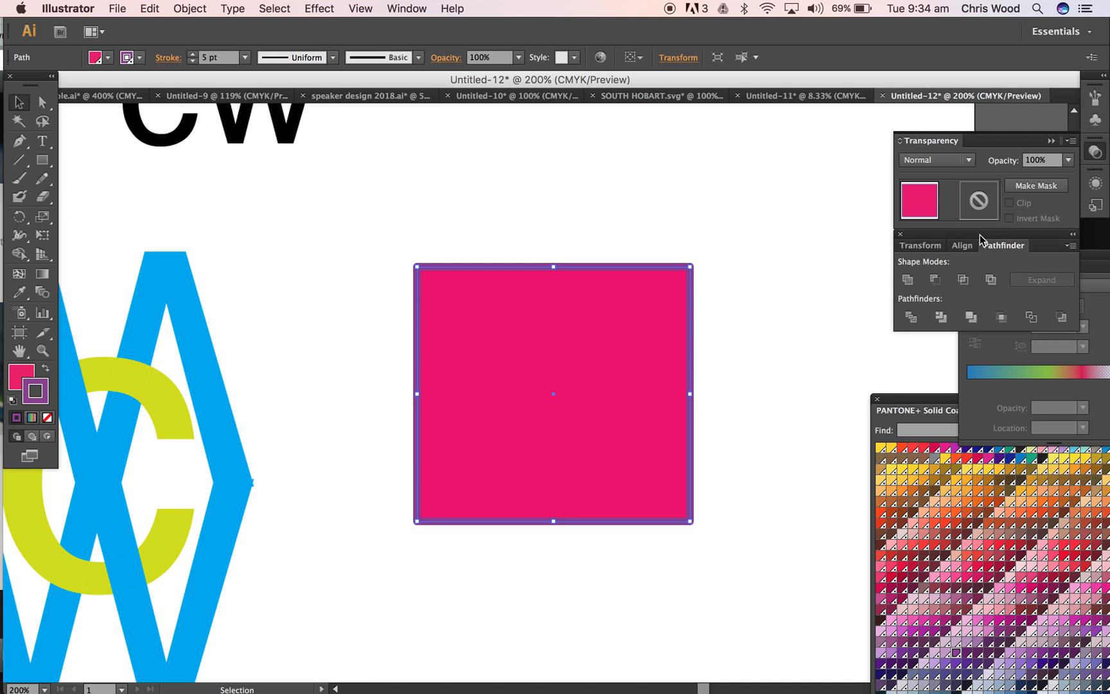
mouse_move(965, 140)
left_mouse_down()
mouse_move(892, 92)
mouse_move(955, 140)
left_mouse_up()
left_click_drag(921, 403, 941, 344)
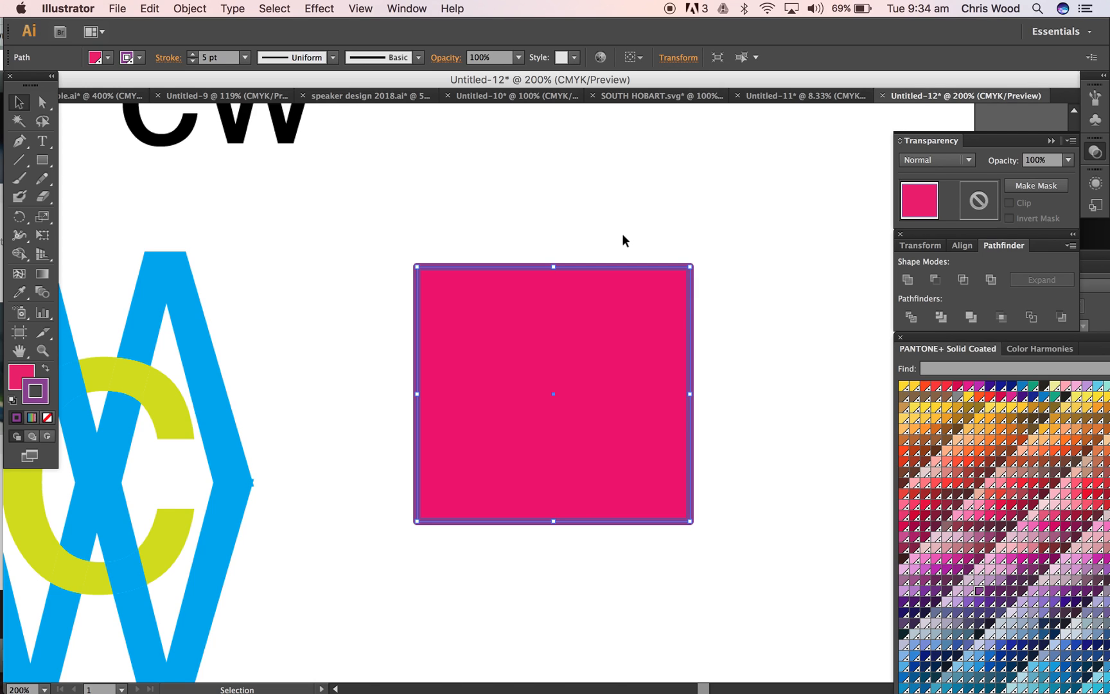
mouse_move(993, 138)
left_mouse_down()
mouse_move(800, 114)
mouse_move(983, 139)
left_mouse_up()
left_click(777, 244)
left_click(510, 311)
left_click(176, 7)
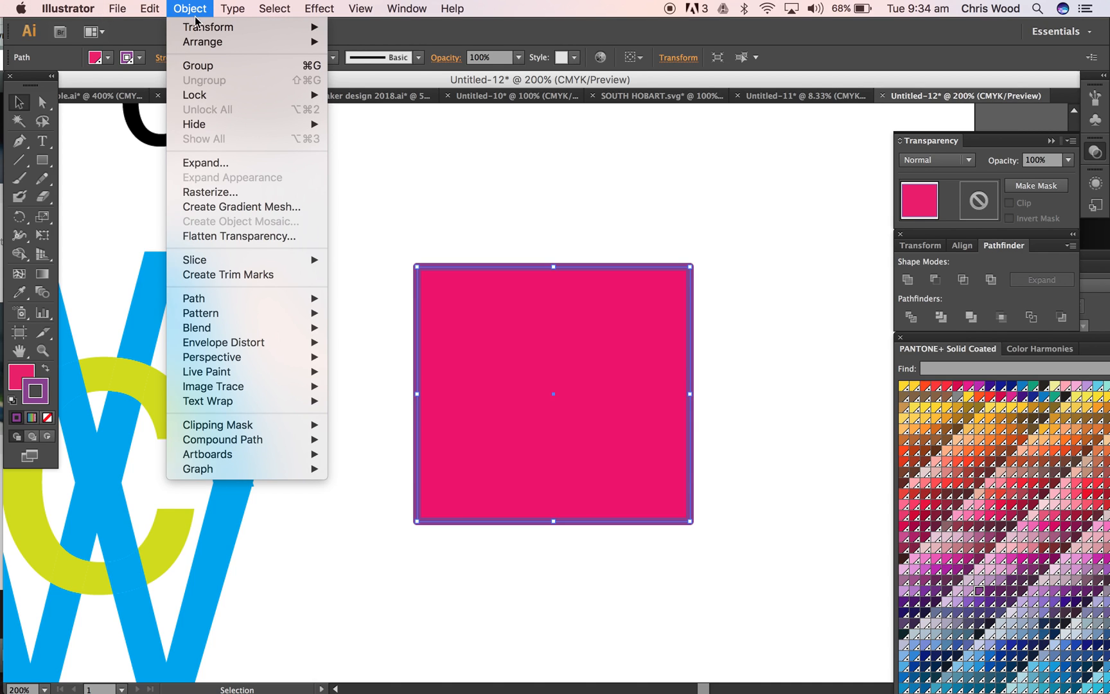
mouse_move(196, 29)
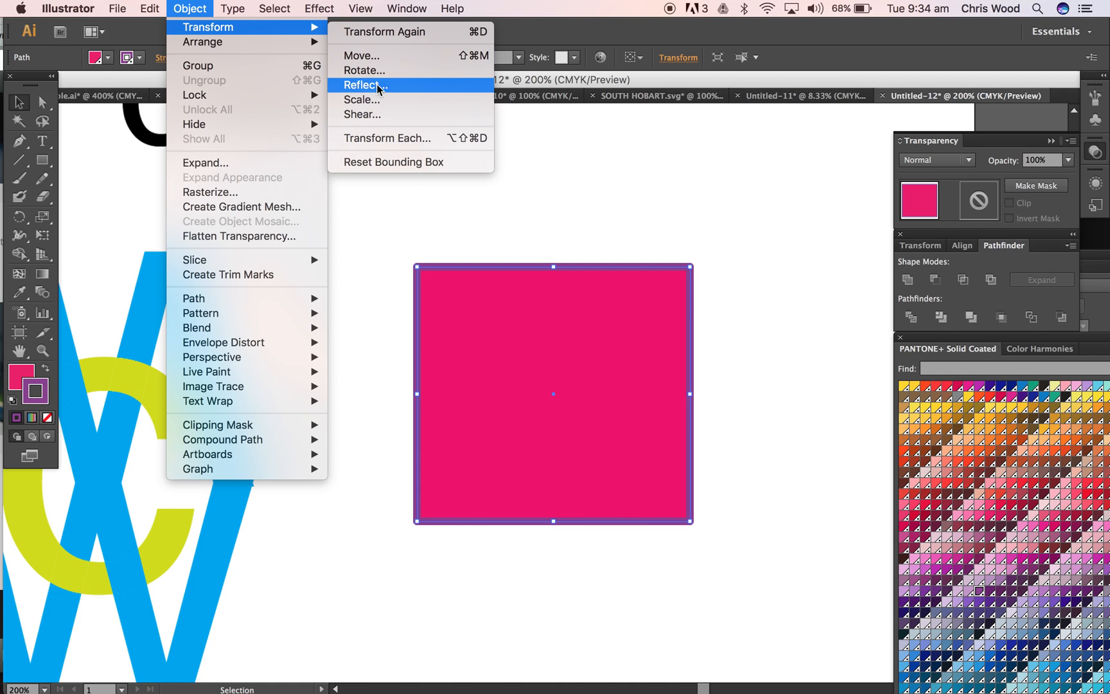
left_click(639, 214)
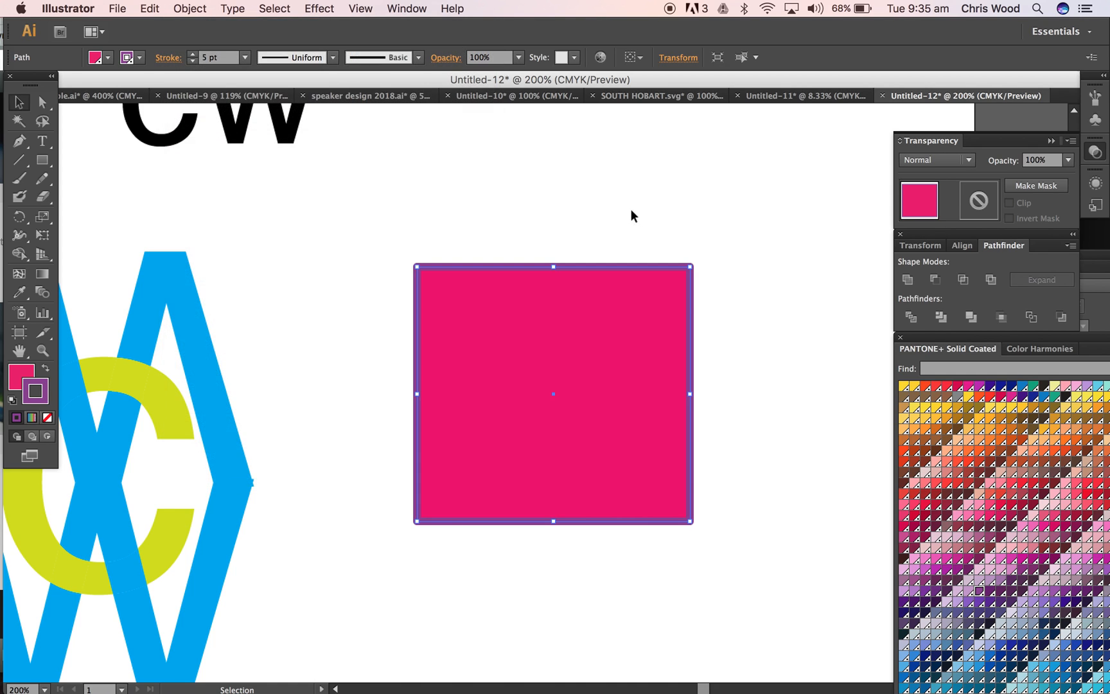
Offset the pink rectangle's path outward by 5 mm with Miter joins
left_click(233, 7)
mouse_move(187, 6)
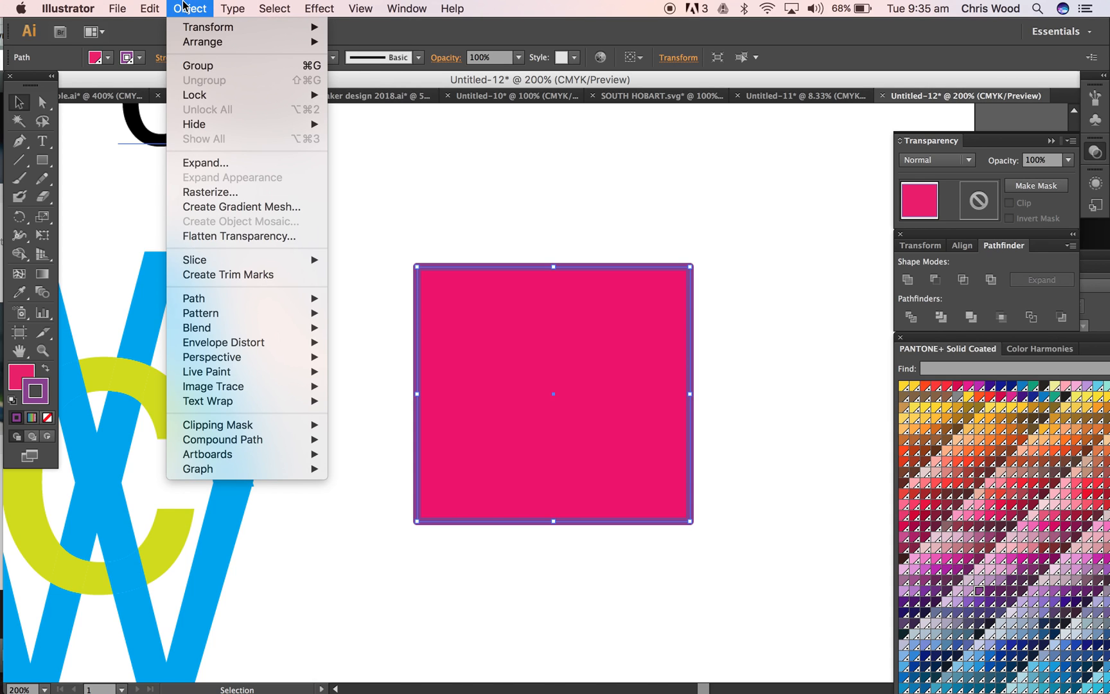
mouse_move(246, 300)
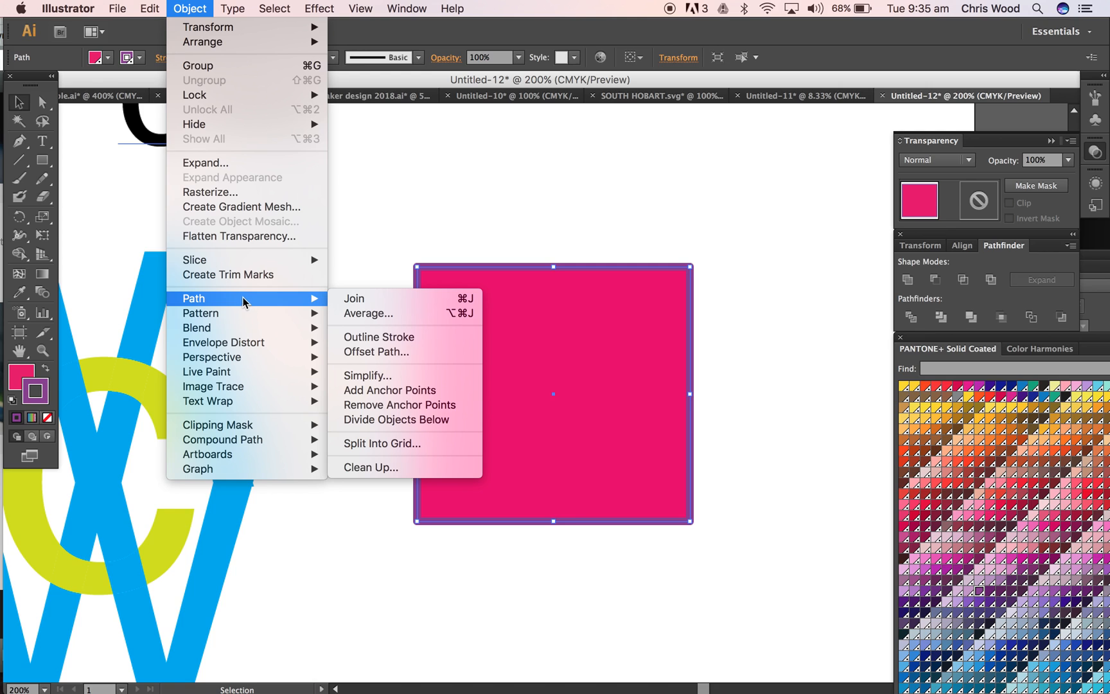
left_click(363, 353)
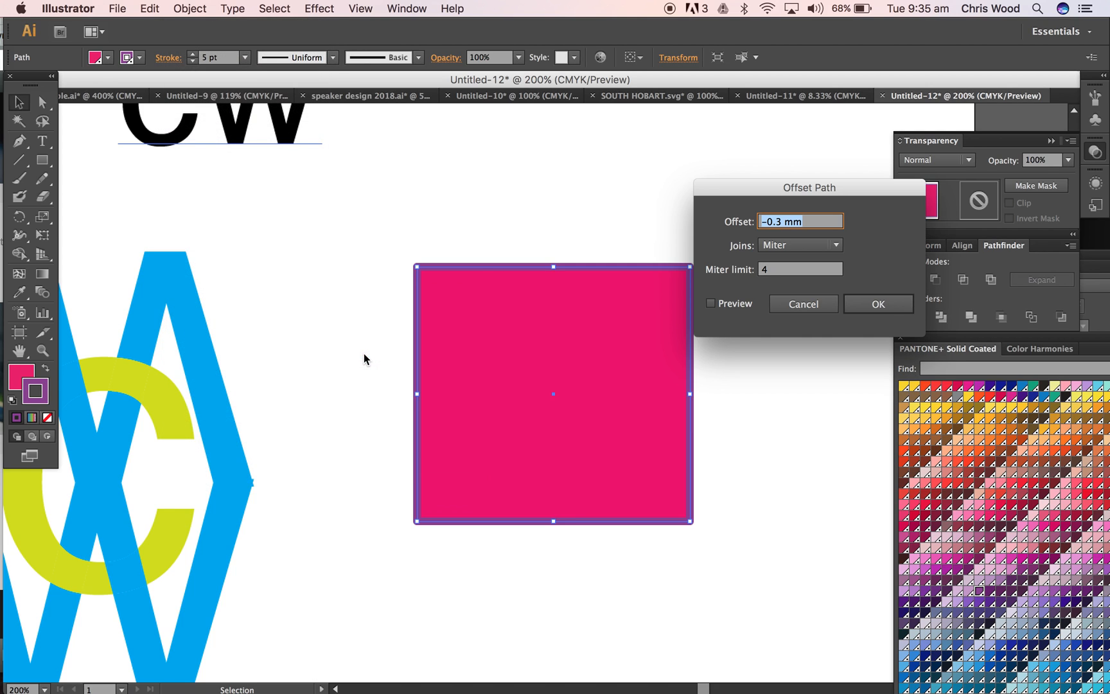
type("5")
left_click(869, 310)
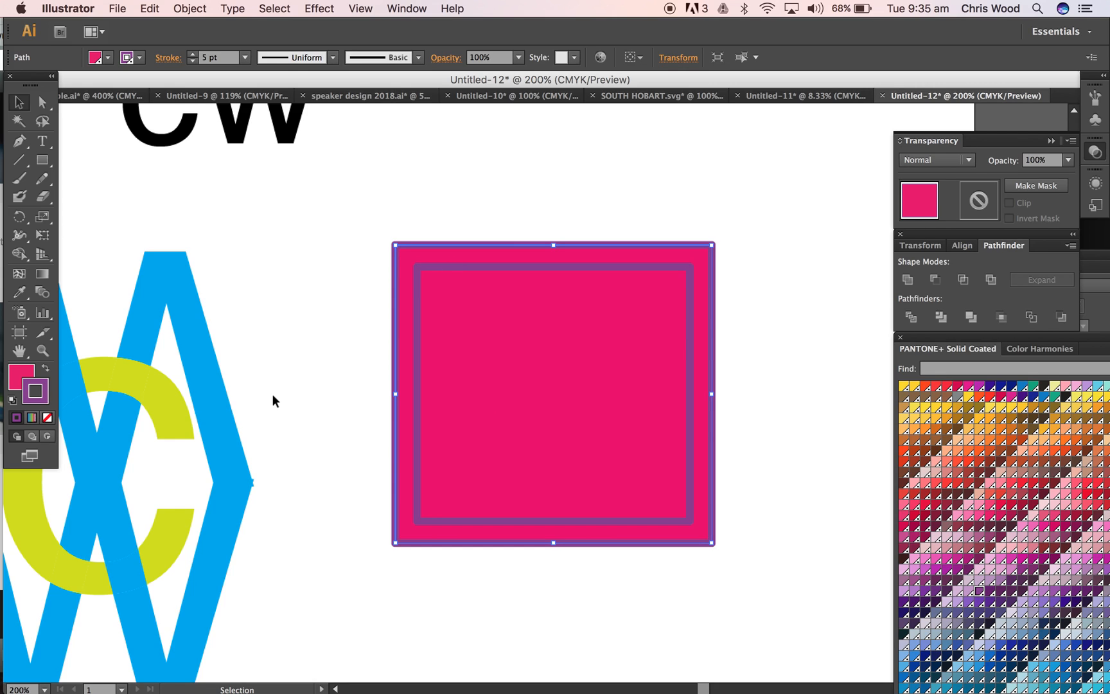
scroll(272, 393, "down", 2)
scroll(274, 393, "up", 1)
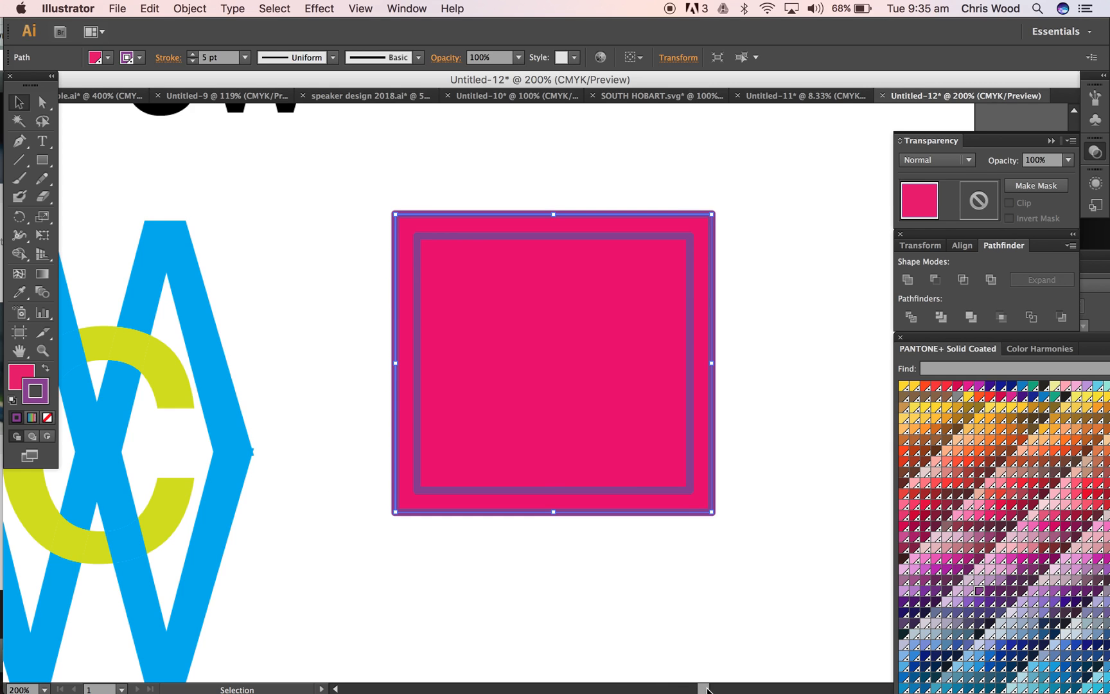
left_click_drag(702, 688, 698, 689)
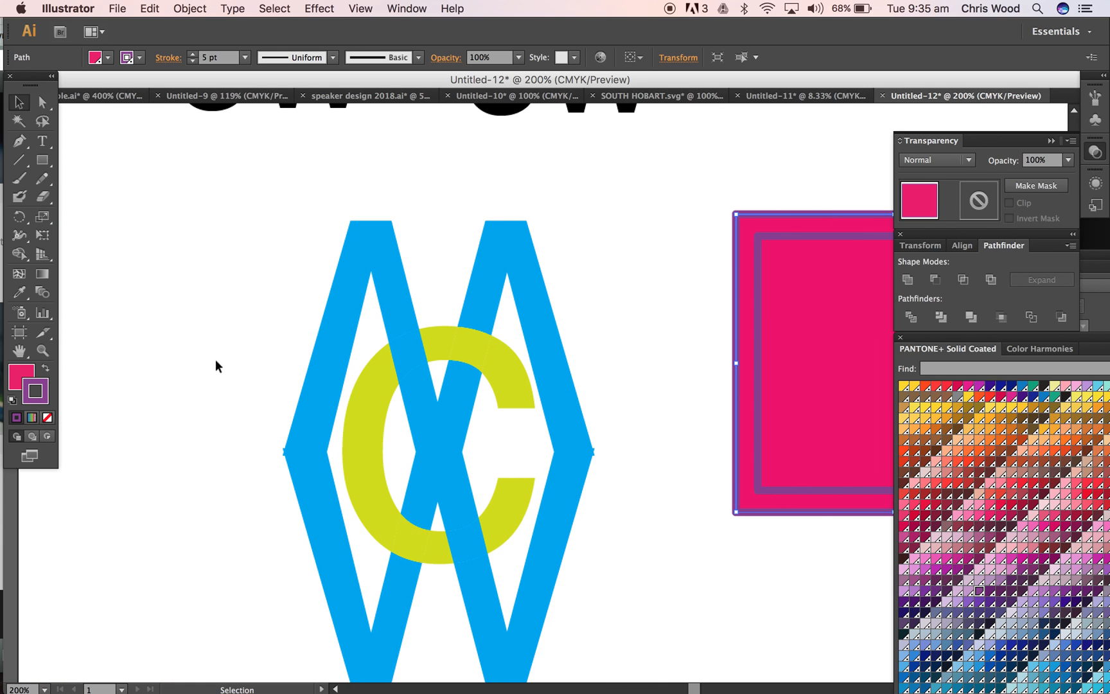
left_click(341, 307)
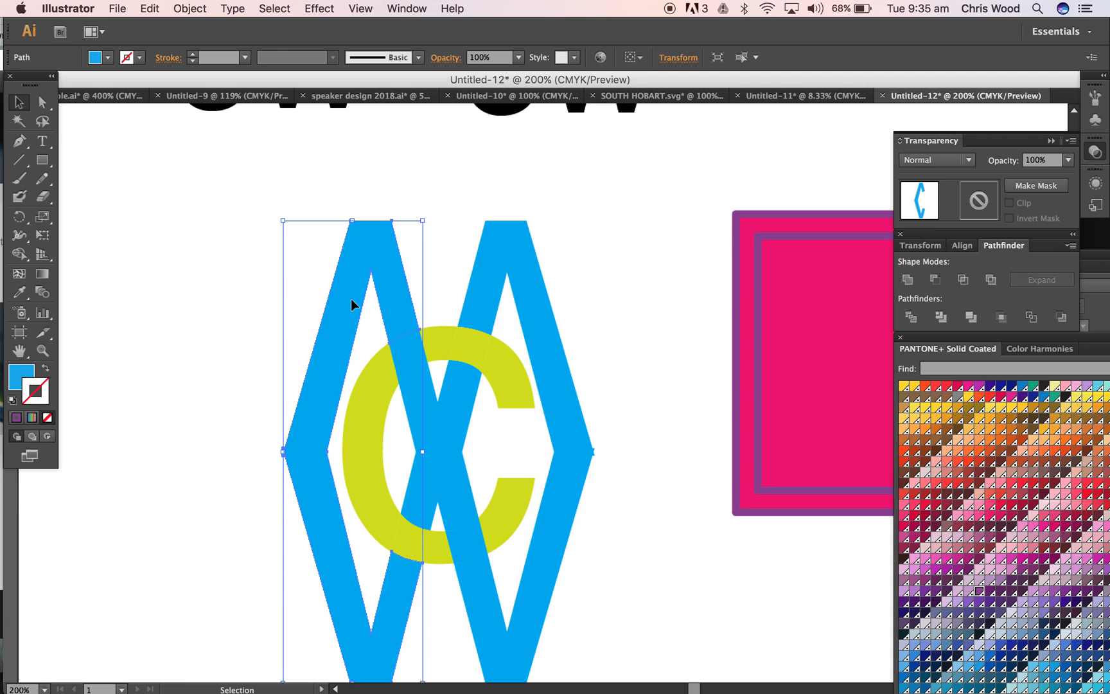
left_click_drag(223, 208, 657, 588)
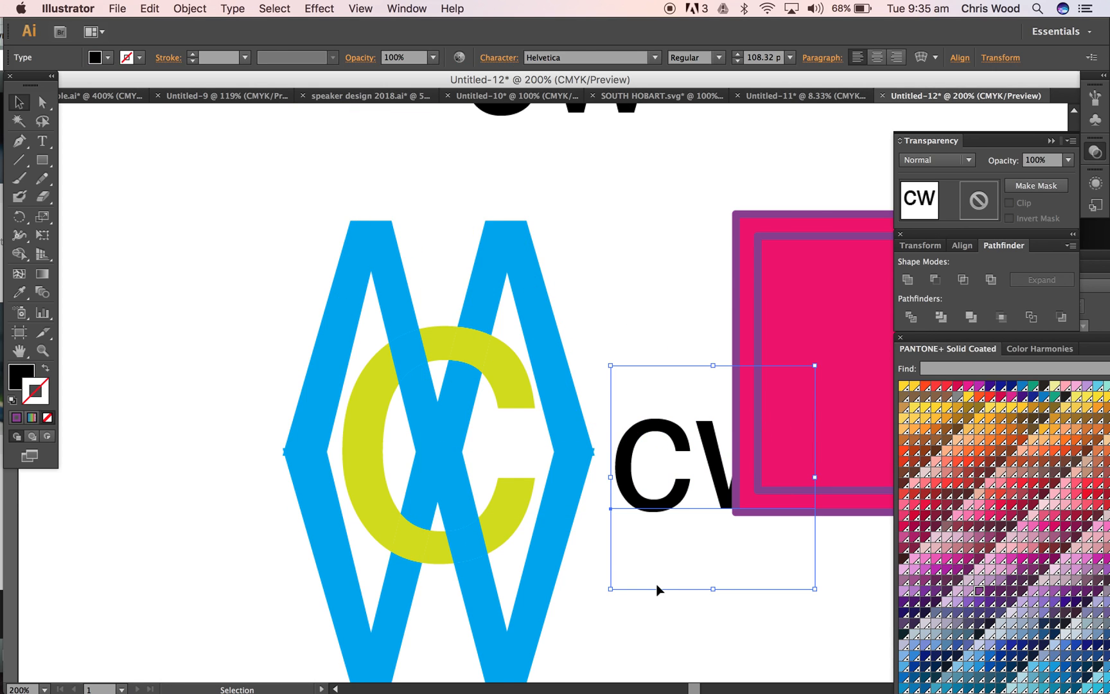
key("super+z")
left_click(223, 307)
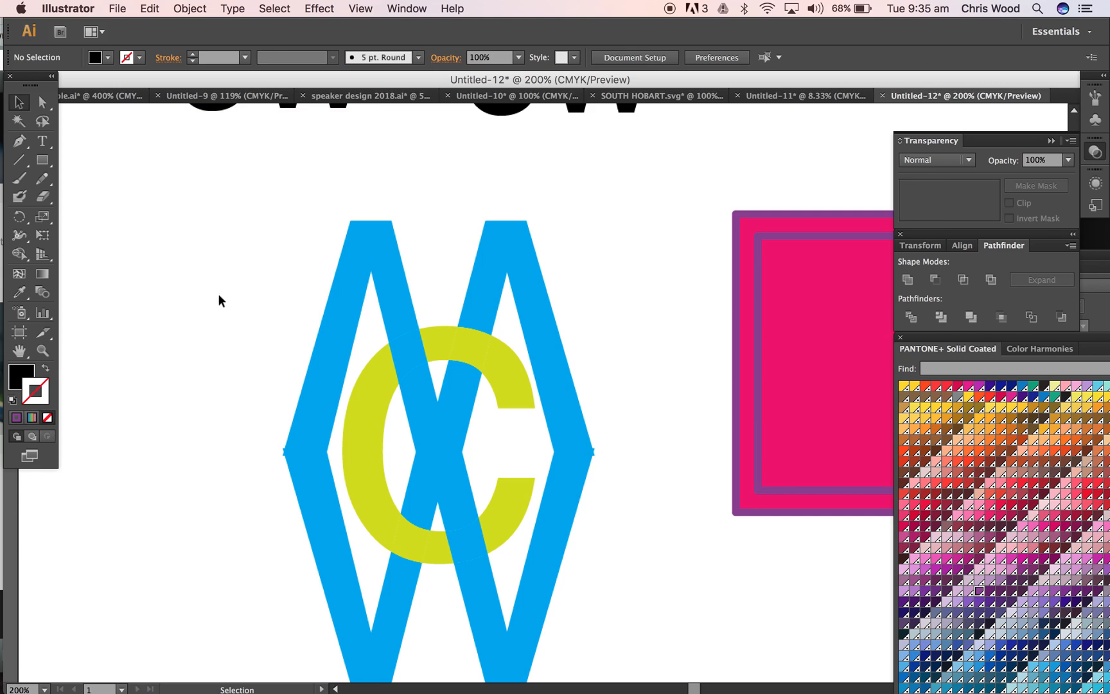
Copy all the pieces of the blue and green CW monogram and paste a duplicate
scroll(225, 297, "down", 2)
left_click_drag(208, 183, 604, 632)
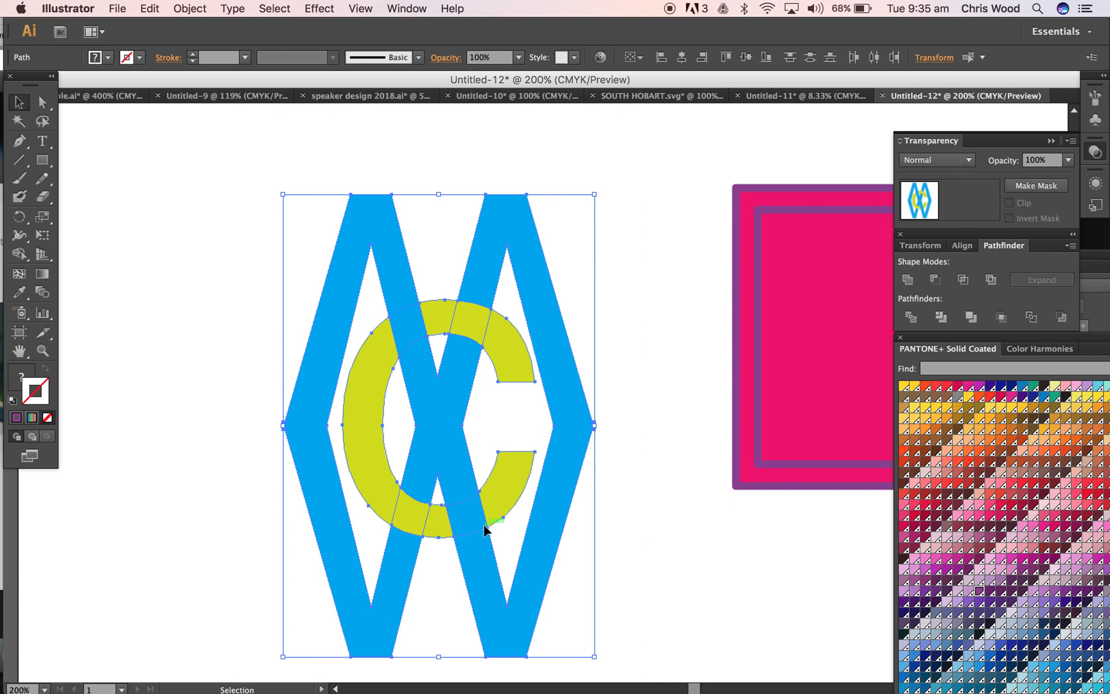
key("a")
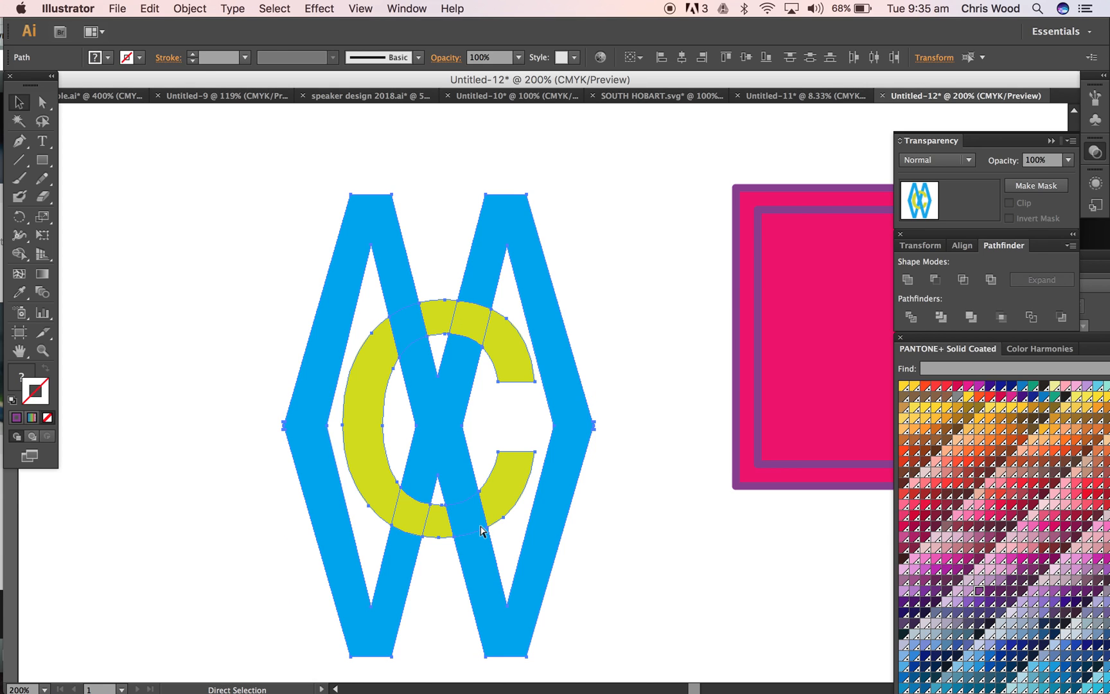
key("super+v")
key("v")
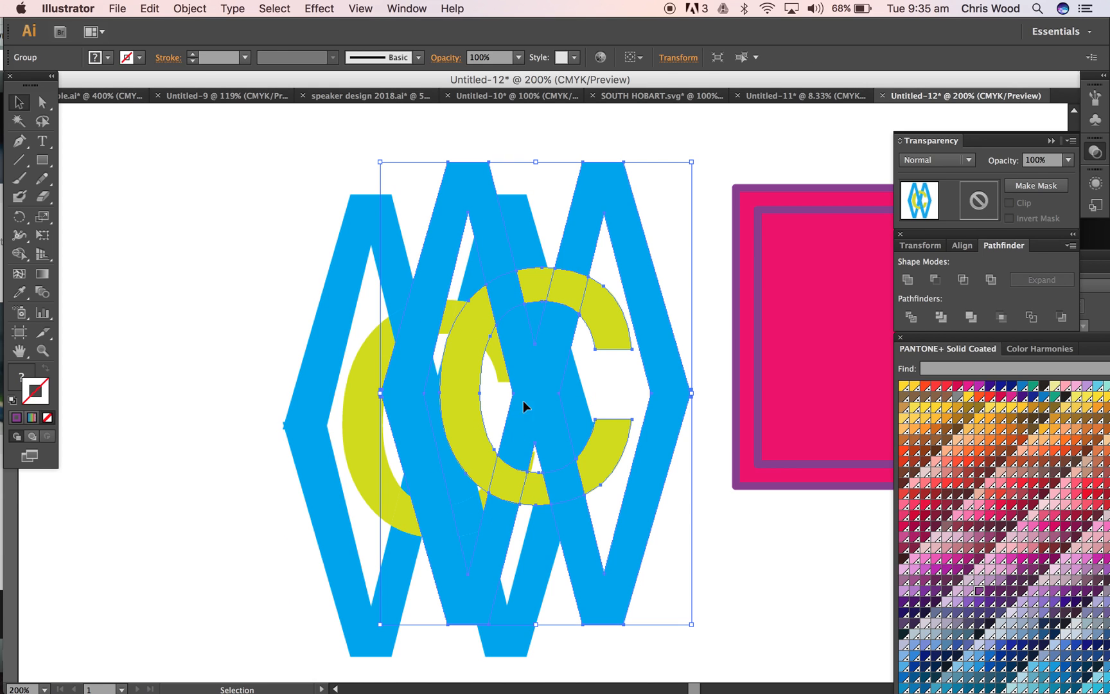
Unite the pasted monogram copy into a single silhouette and align it exactly over the original monogram
left_click_drag(512, 323, 211, 307)
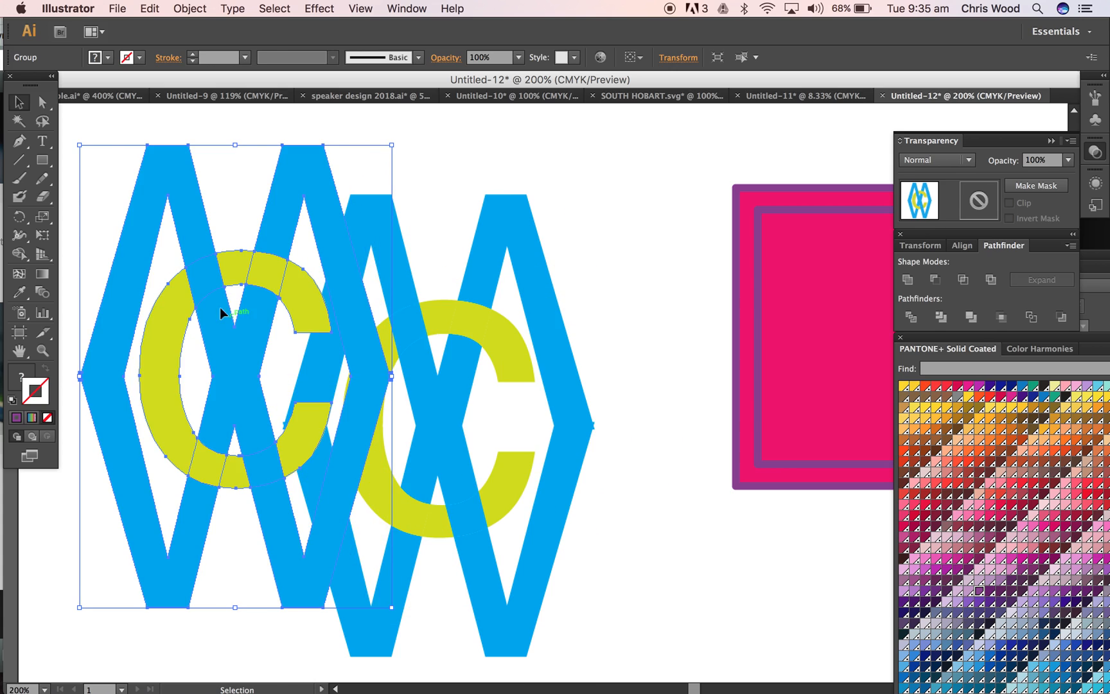
left_click(907, 280)
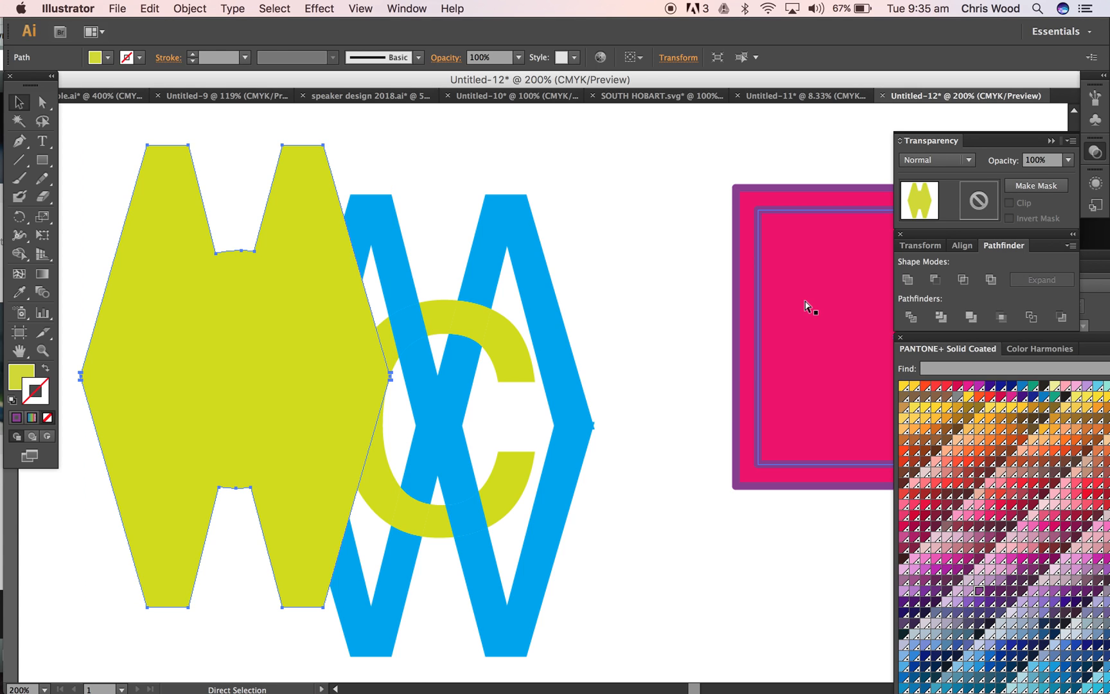
left_click_drag(347, 294, 522, 341)
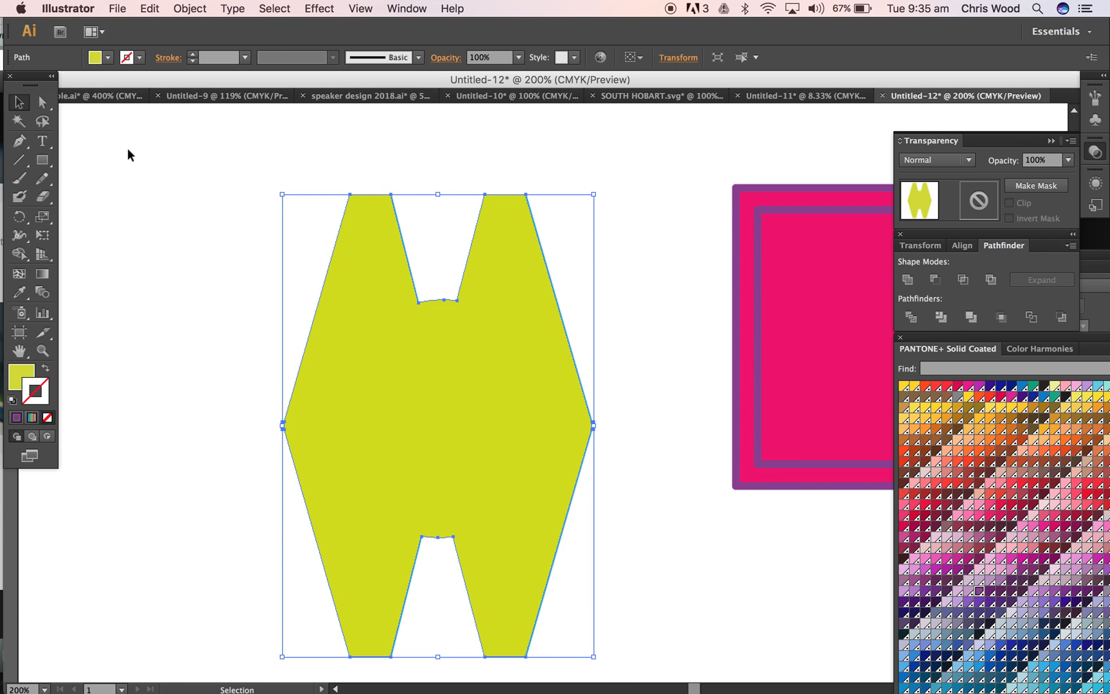
Offset the green silhouette's path outward by 3 mm and delete the smaller silhouette inside the result
left_click(190, 8)
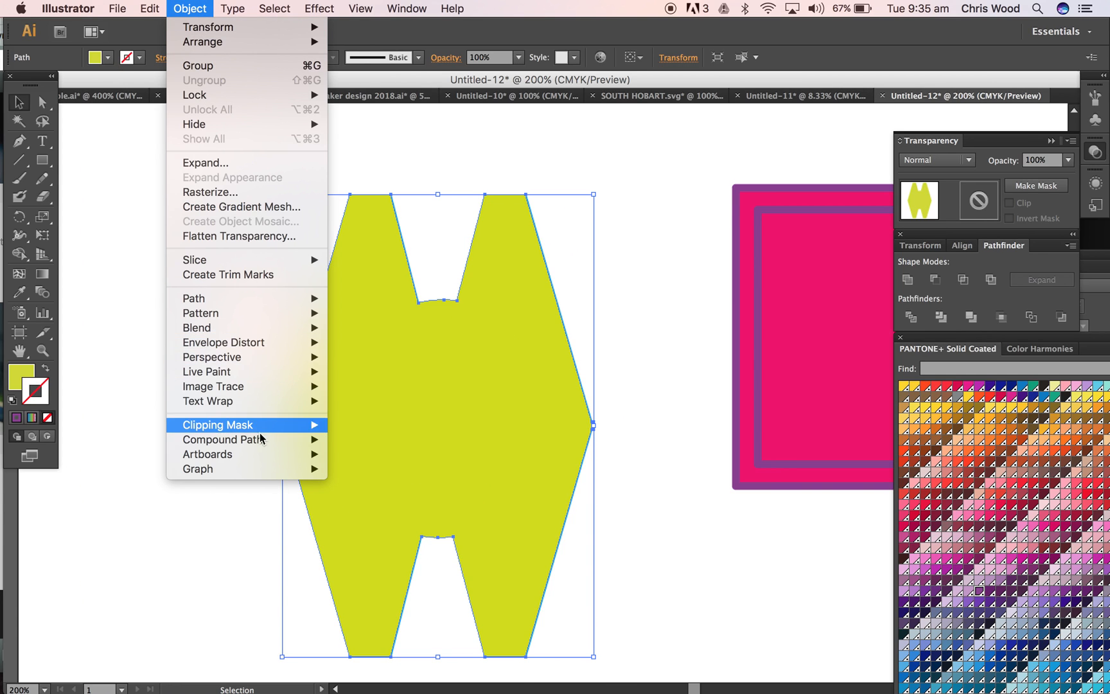
mouse_move(248, 301)
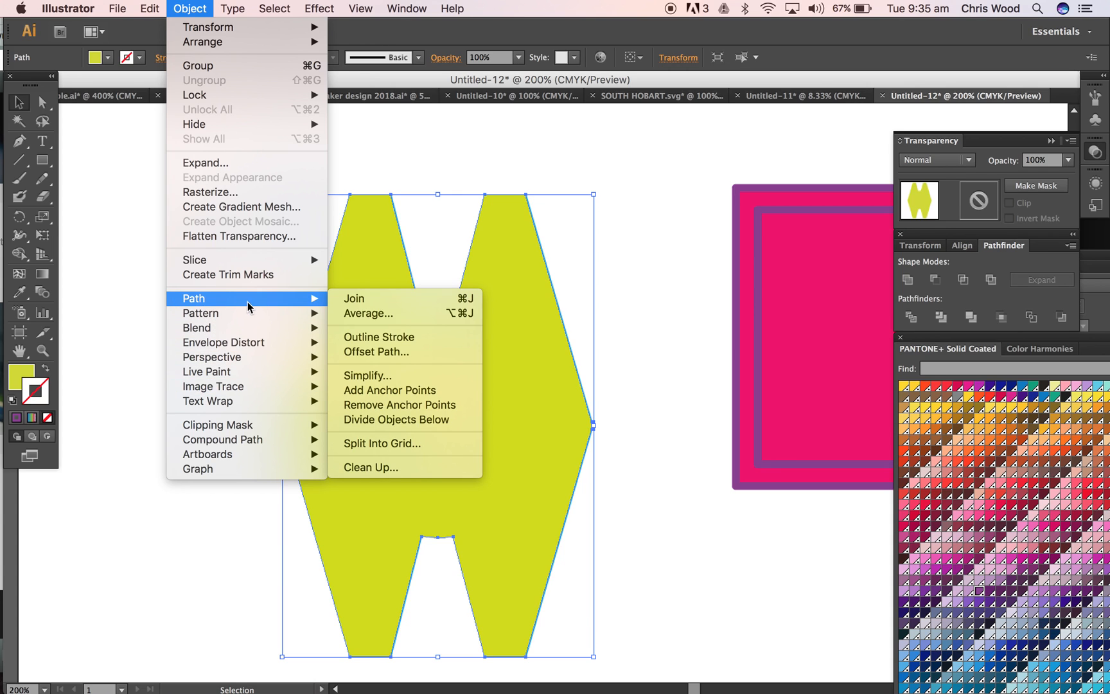
left_click(394, 352)
type("3")
key("Return")
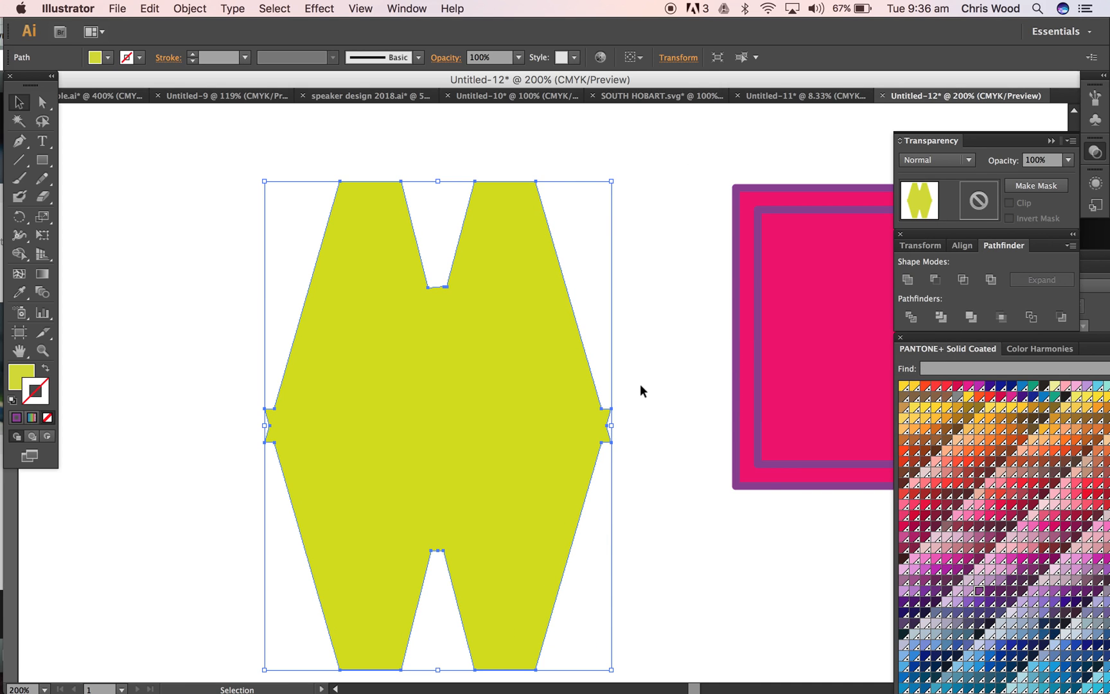
left_click(255, 261)
left_click(367, 292)
key("Delete")
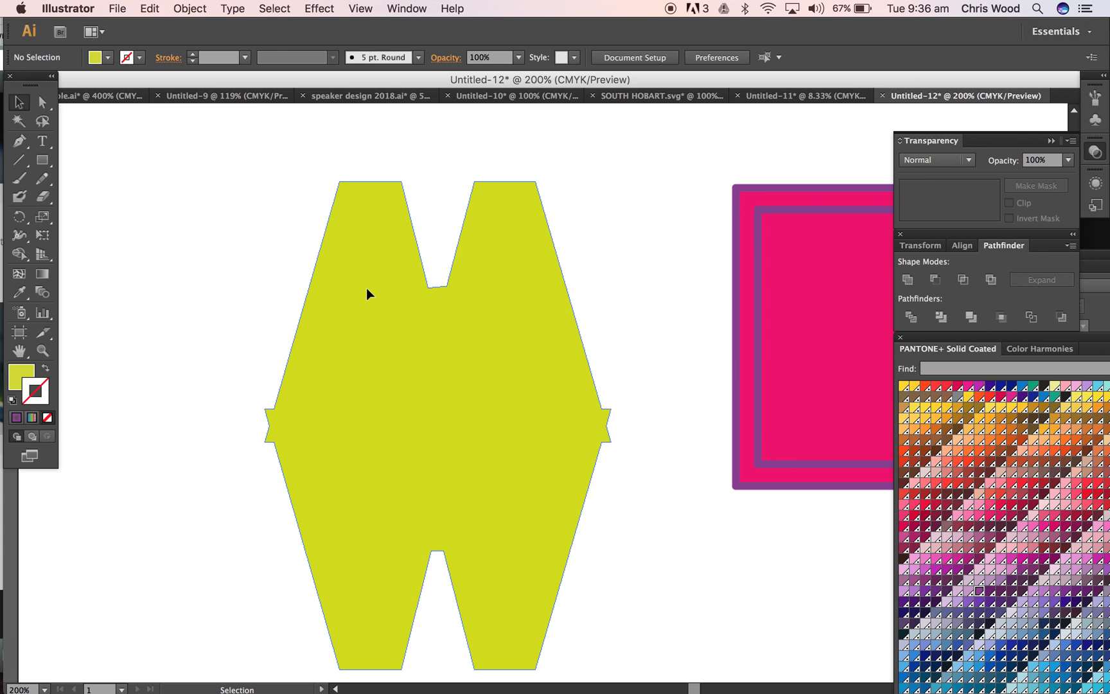
Swap the enlarged silhouette's fill and stroke, then give the outline a black PANTONE+ Solid Coated stroke of 5 pt
left_click(358, 289)
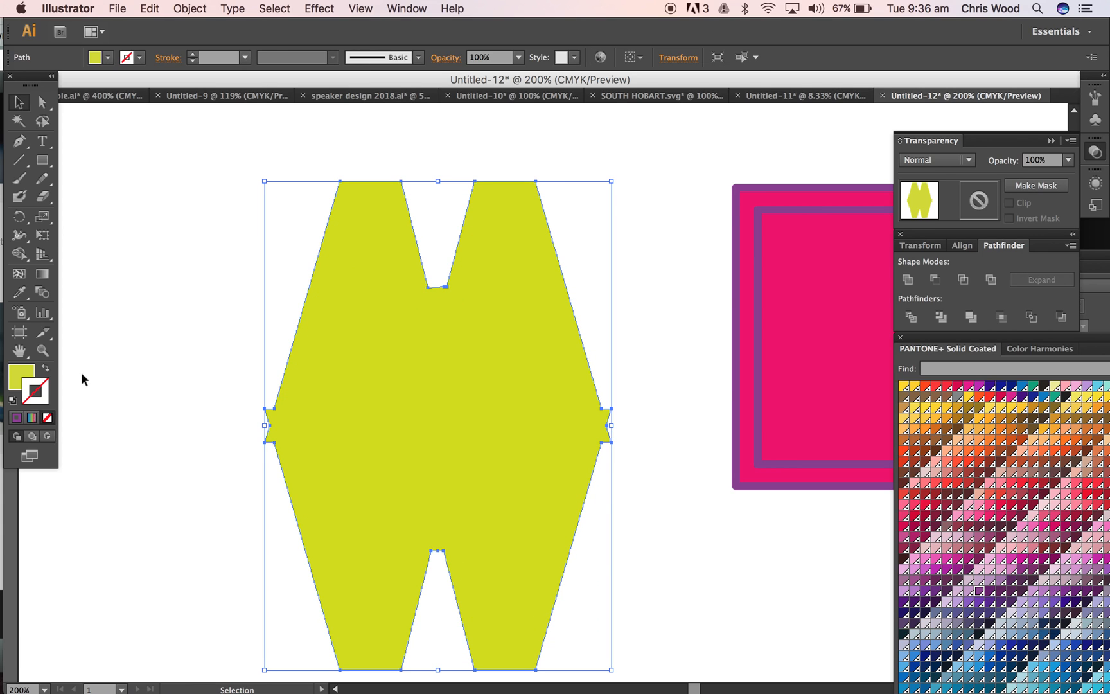
left_click(43, 371)
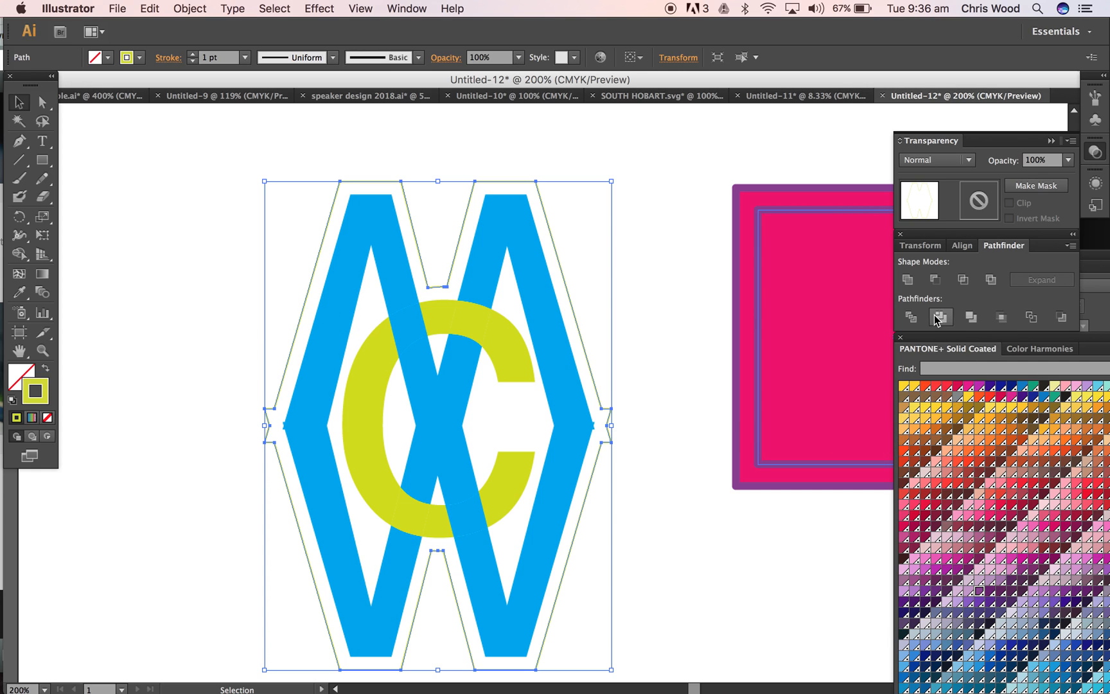
left_click(1043, 386)
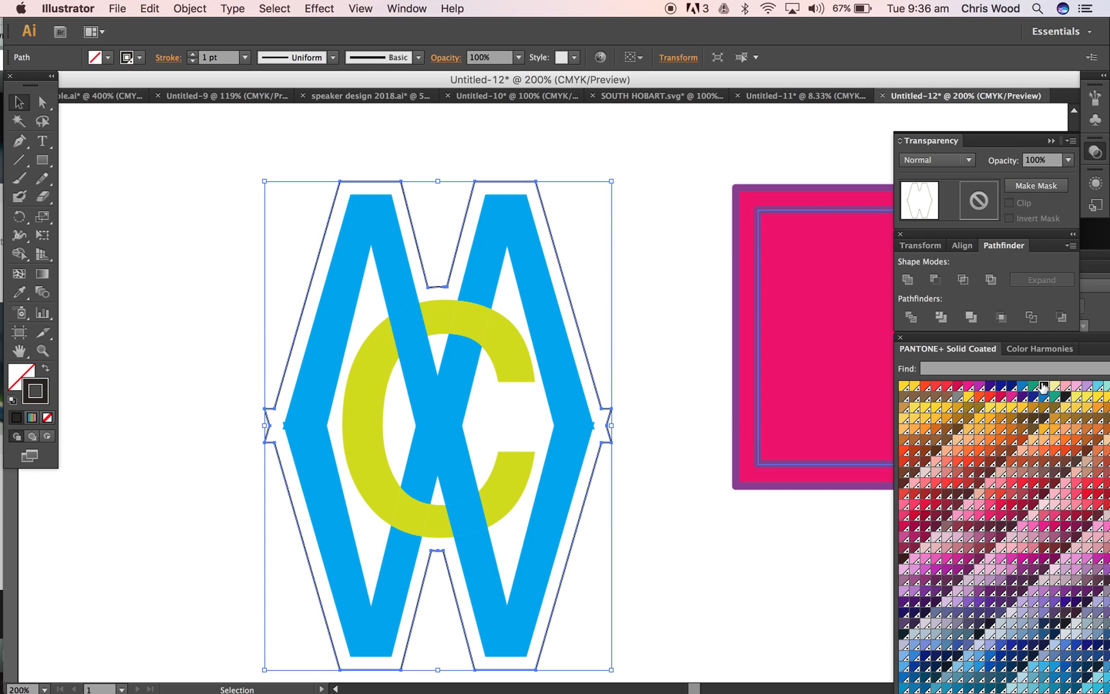
left_click(193, 55)
left_click(193, 55)
left_click(193, 55)
left_click(193, 55)
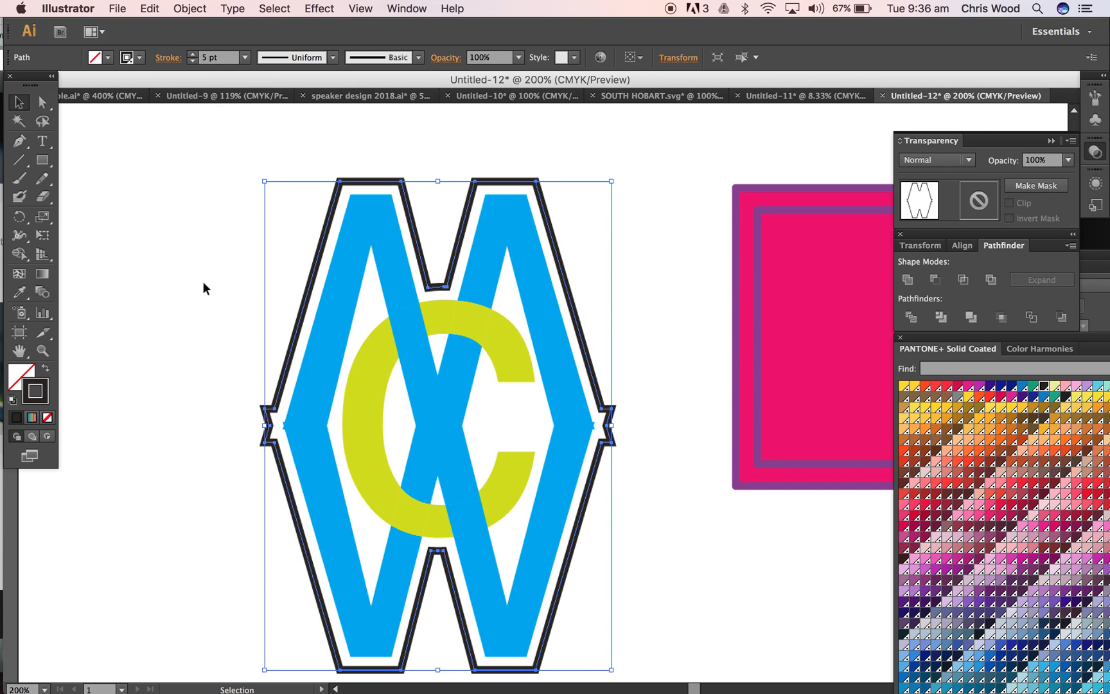
left_click(203, 282)
Add a point-text character 0 in the empty area above the pink rectangle, beside the second CW text
scroll(230, 423, "down", 3)
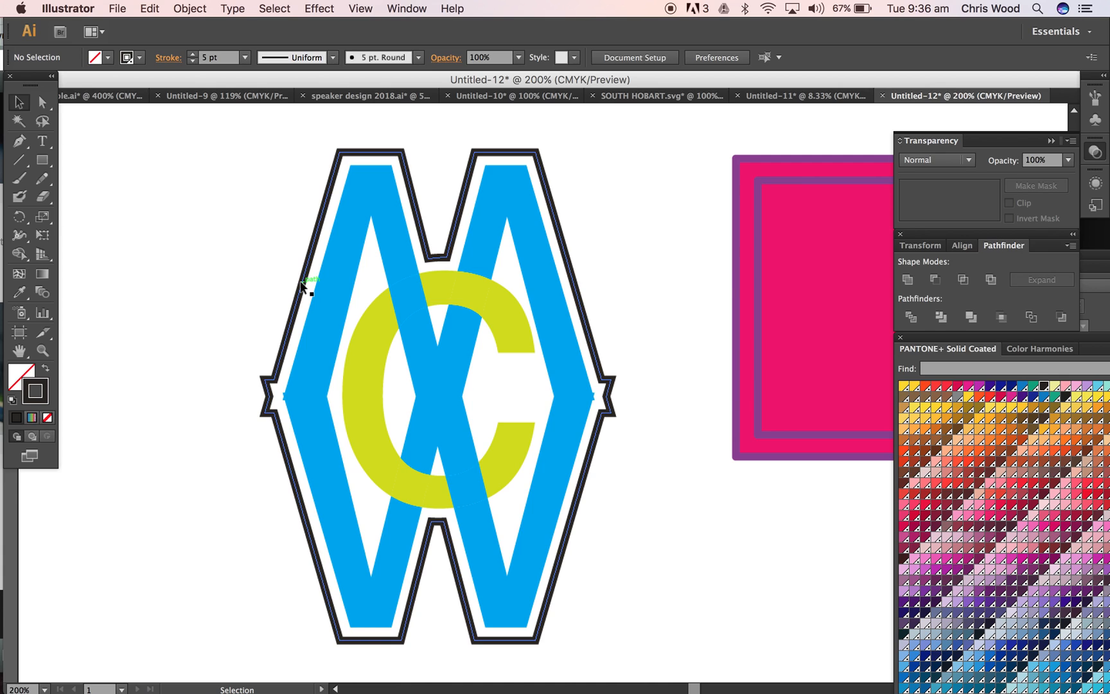
scroll(305, 283, "up", 5)
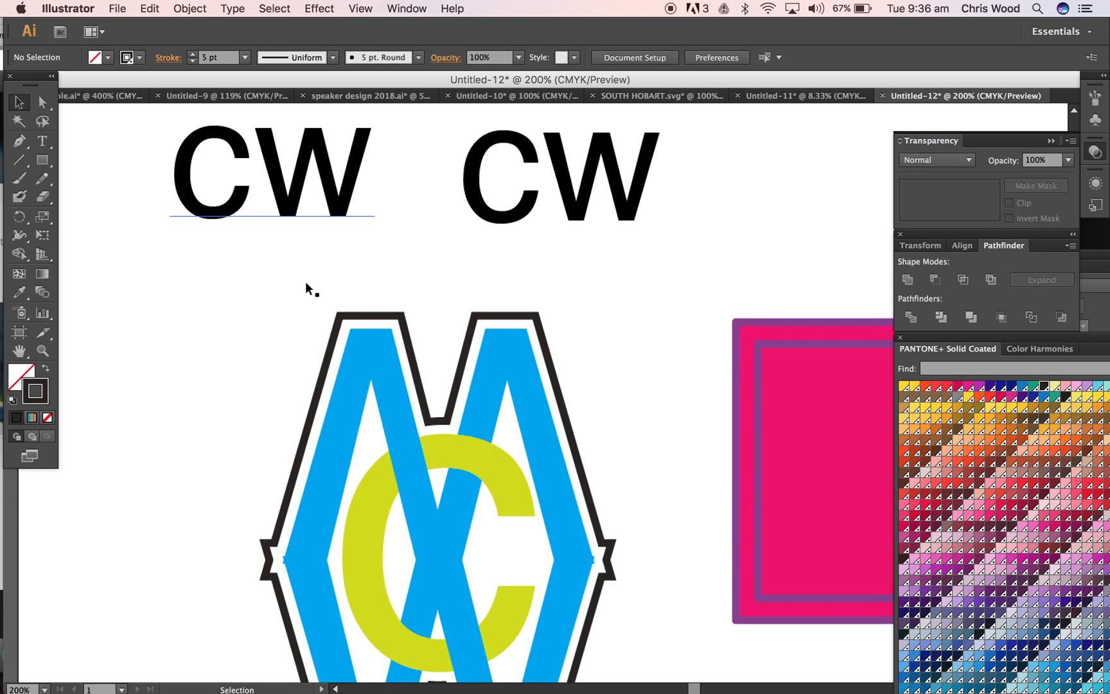
scroll(305, 284, "down", 9)
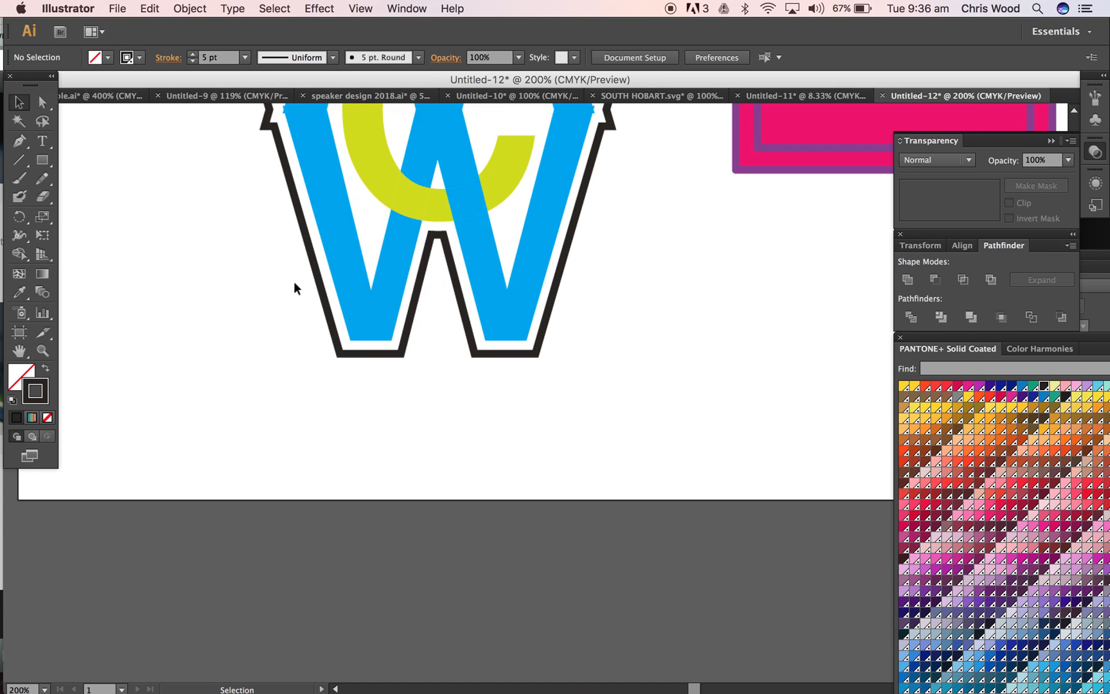
left_click(41, 141)
scroll(437, 315, "up", 8)
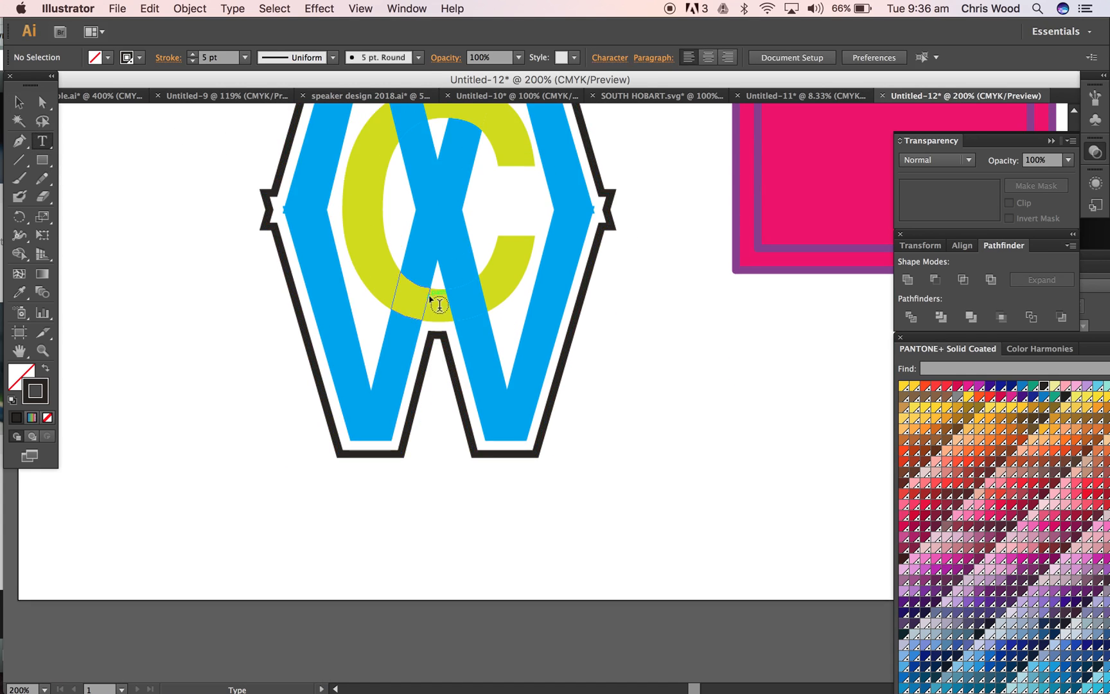
scroll(442, 318, "up", 8)
scroll(439, 315, "down", 2)
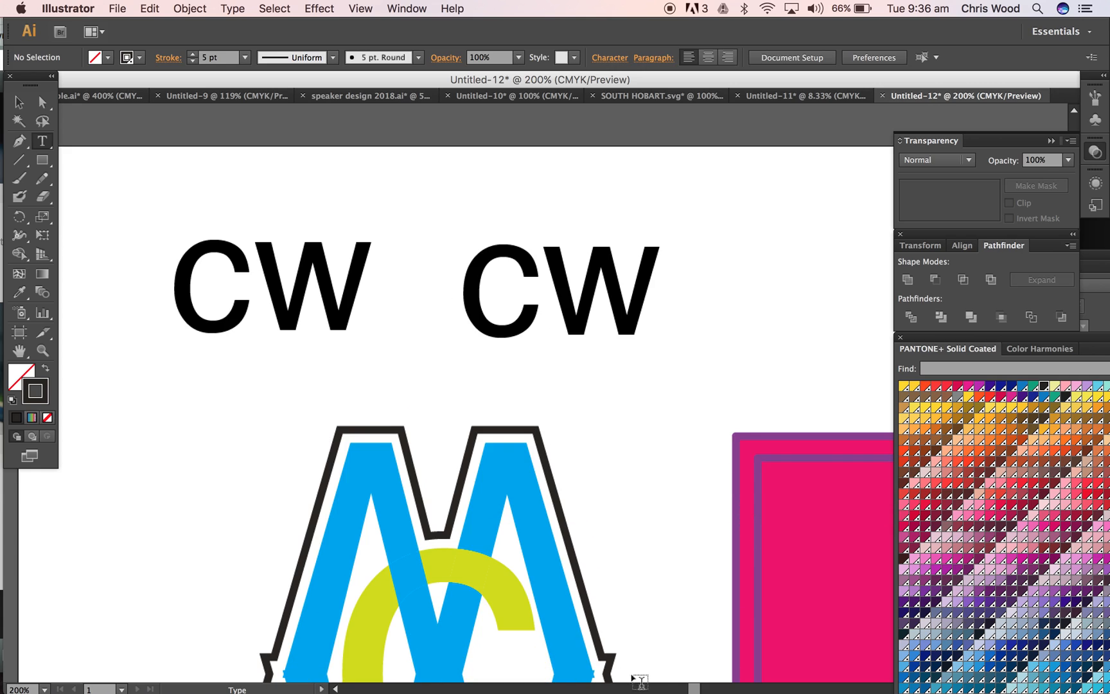
scroll(598, 408, "right", 10)
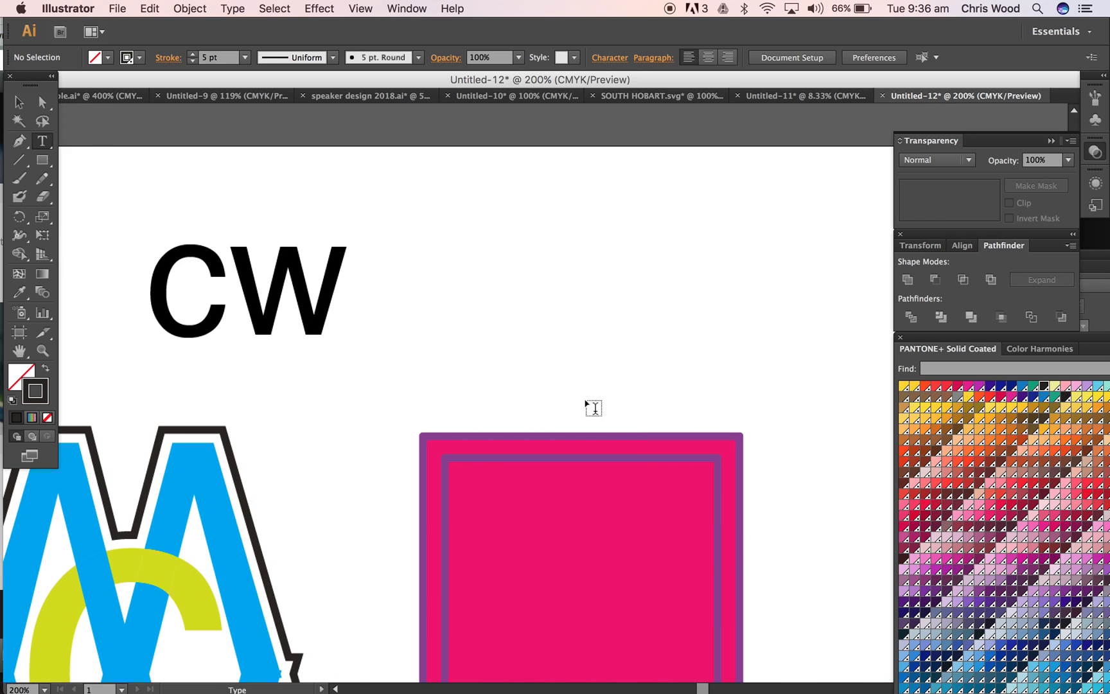
left_click(520, 297)
type("0")
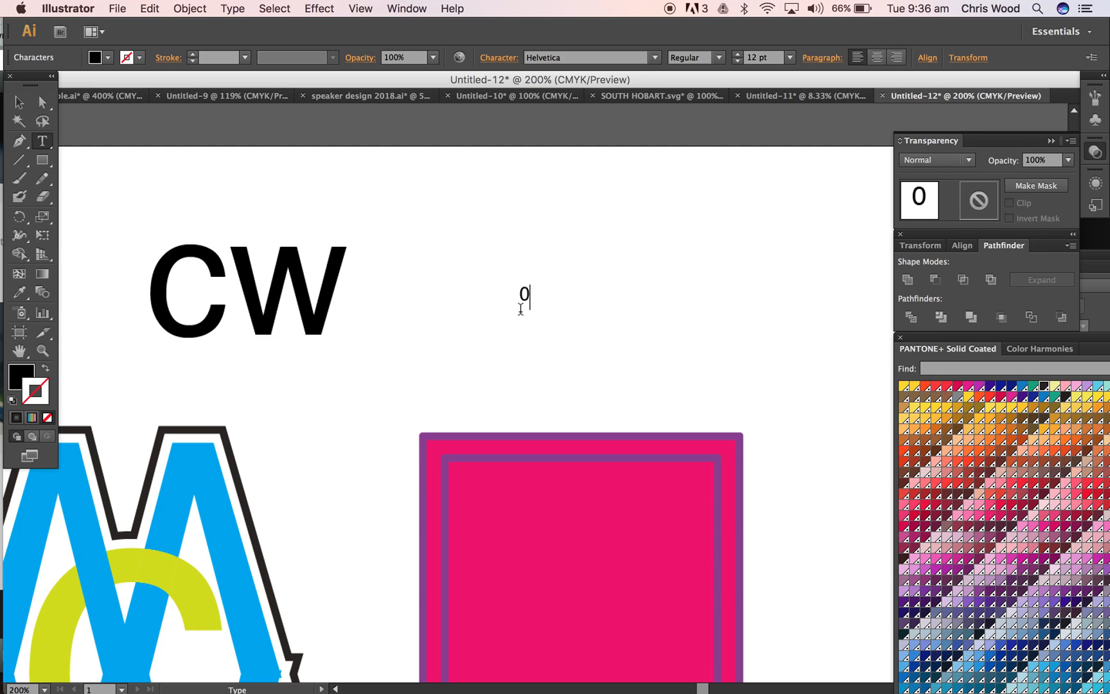
Enlarge the 0 text to about 100.81 pt and move it up above the pink rectangle
left_click(21, 102)
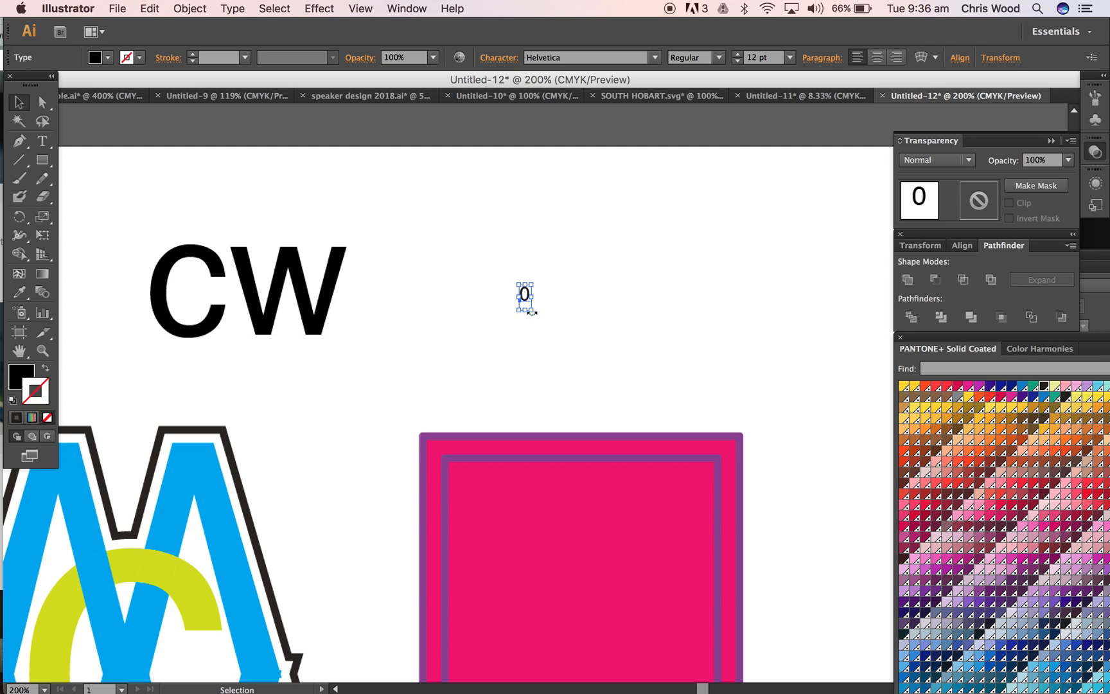
left_click_drag(529, 310, 826, 490)
left_click_drag(601, 363, 601, 249)
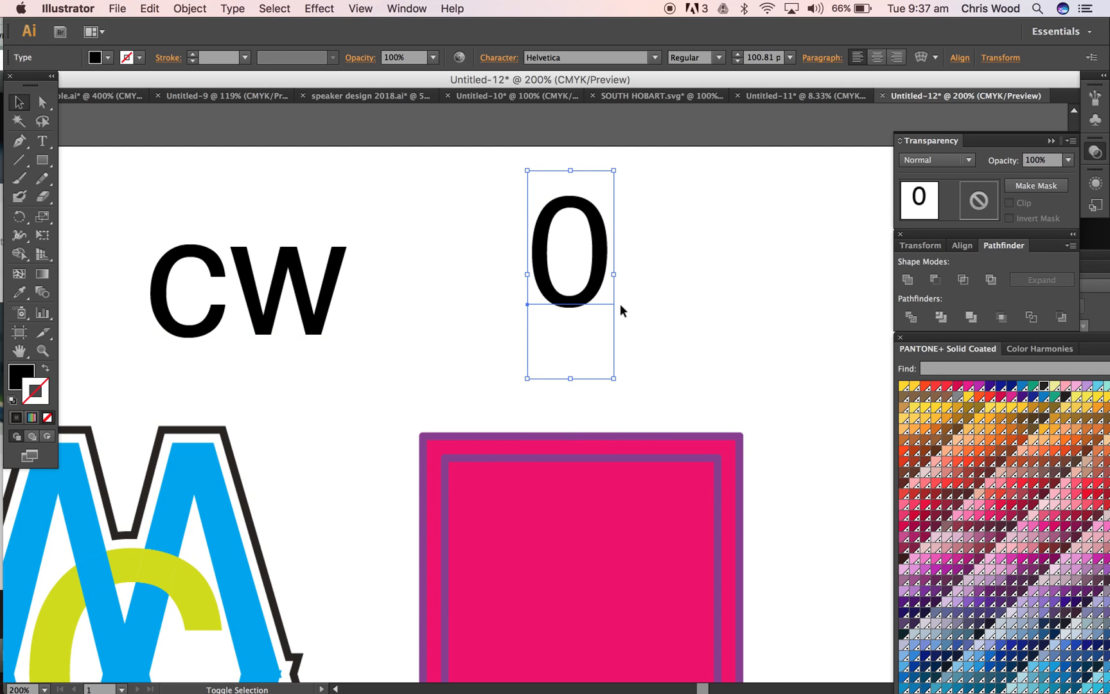
Convert the 0 to outlines, stretch it into a wide O, and position it above the pink rectangle
left_click(190, 8)
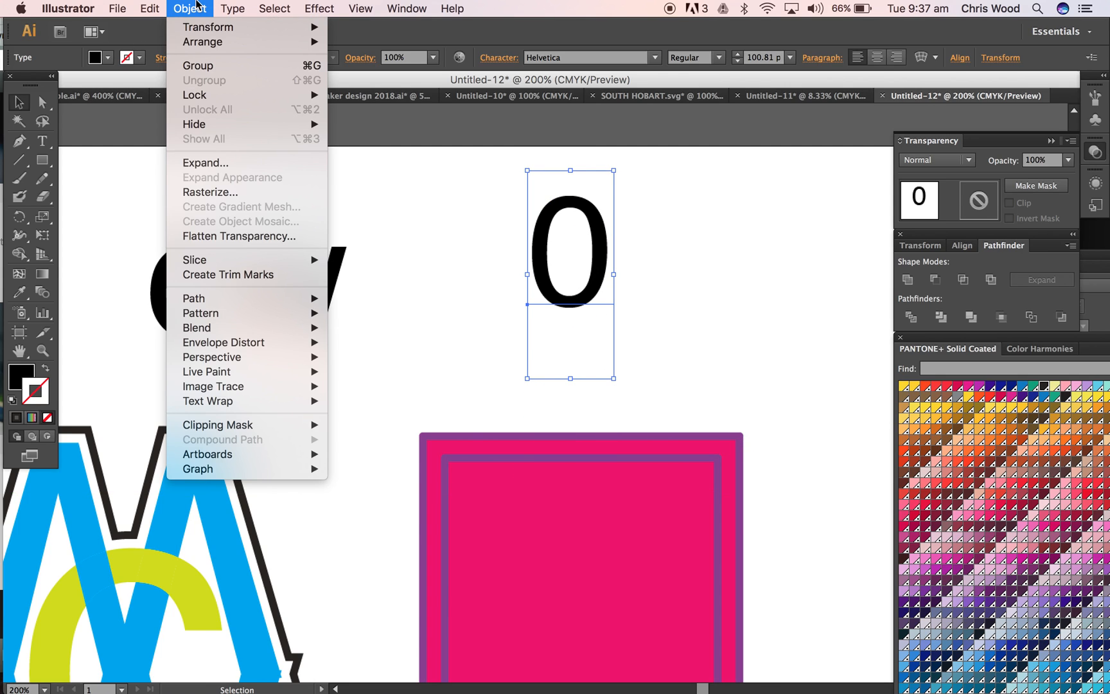
mouse_move(231, 7)
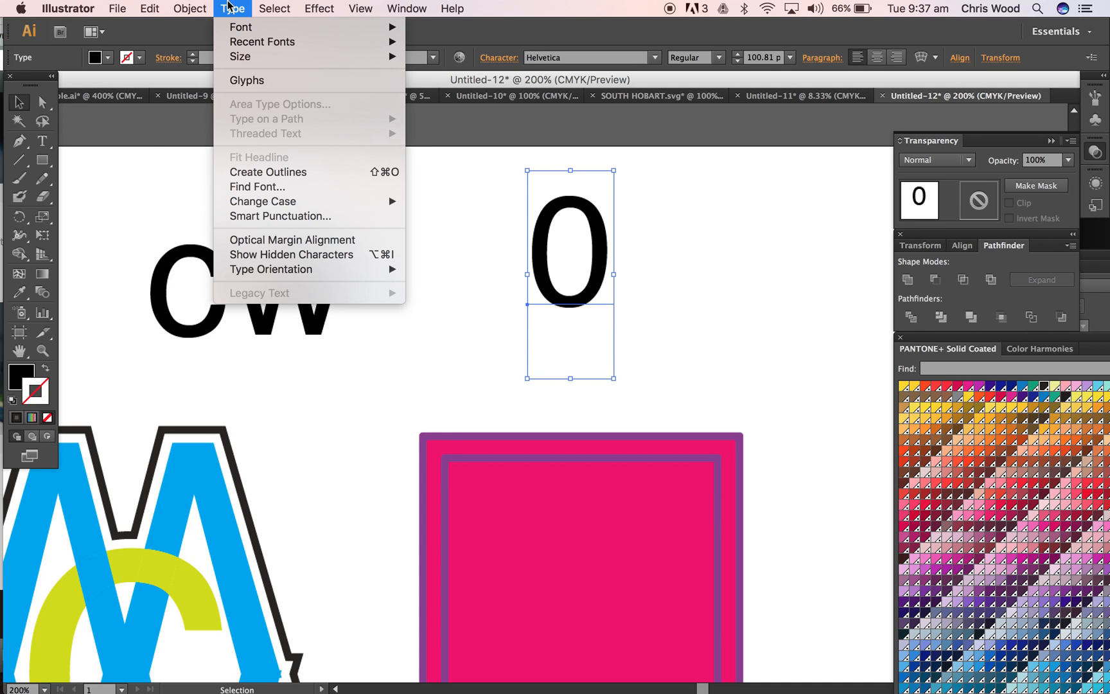
left_click(258, 167)
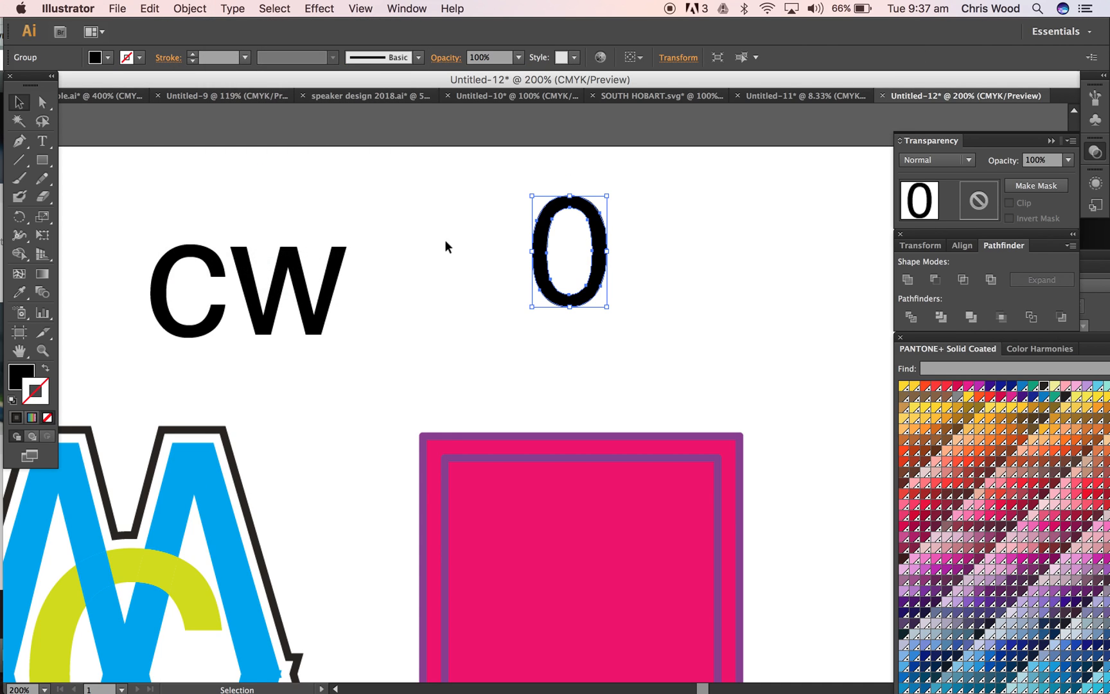
left_click_drag(606, 306, 749, 404)
left_click_drag(713, 305, 666, 293)
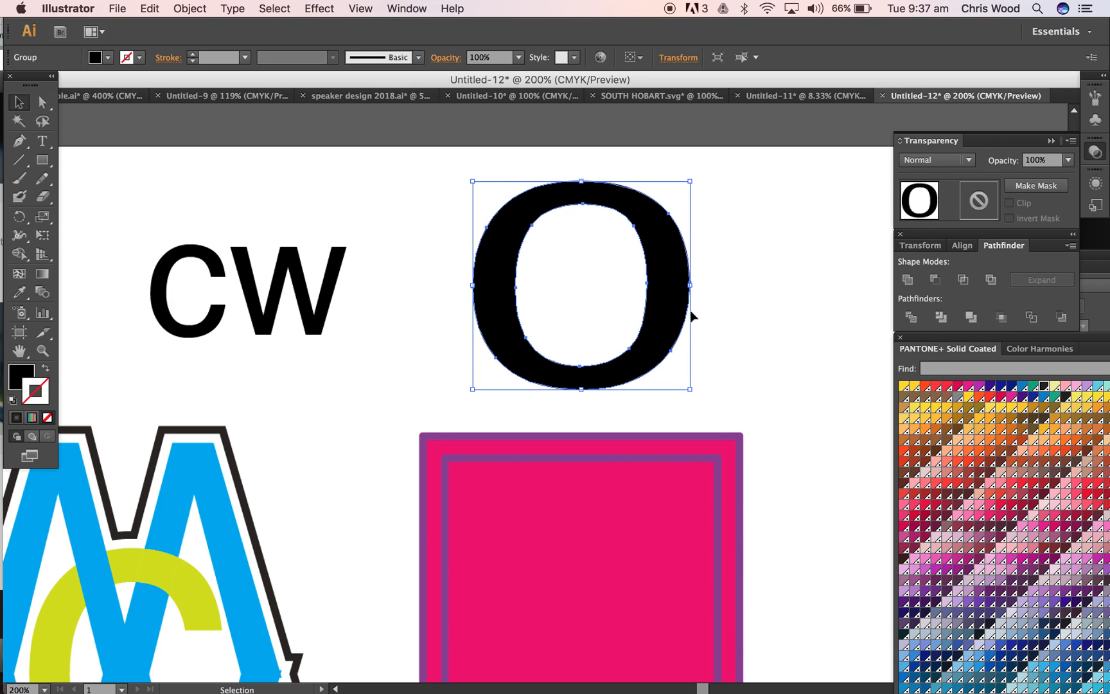
left_click(776, 345)
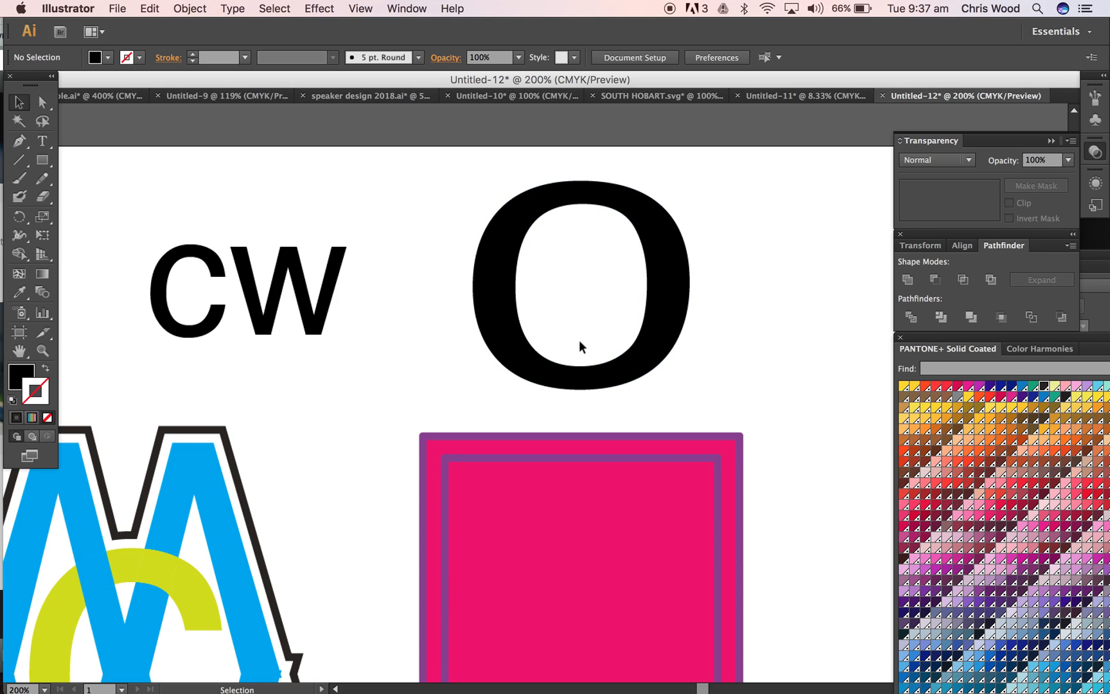
Release the O's compound path so its outer and inner shapes are separate
left_click(517, 267)
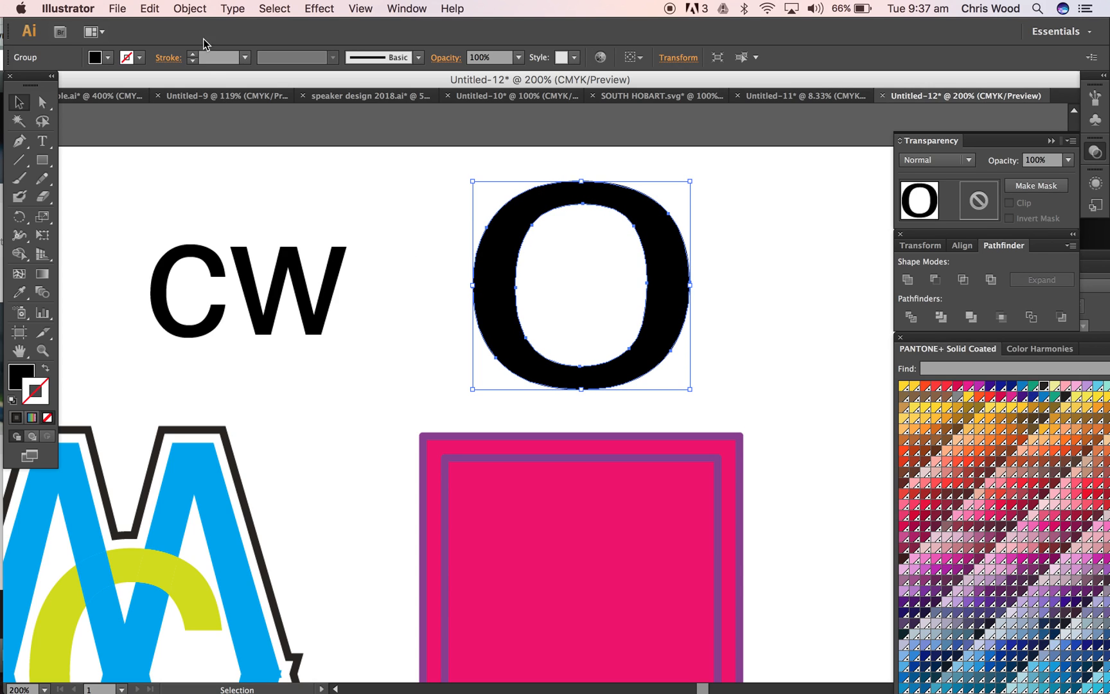
left_click(193, 8)
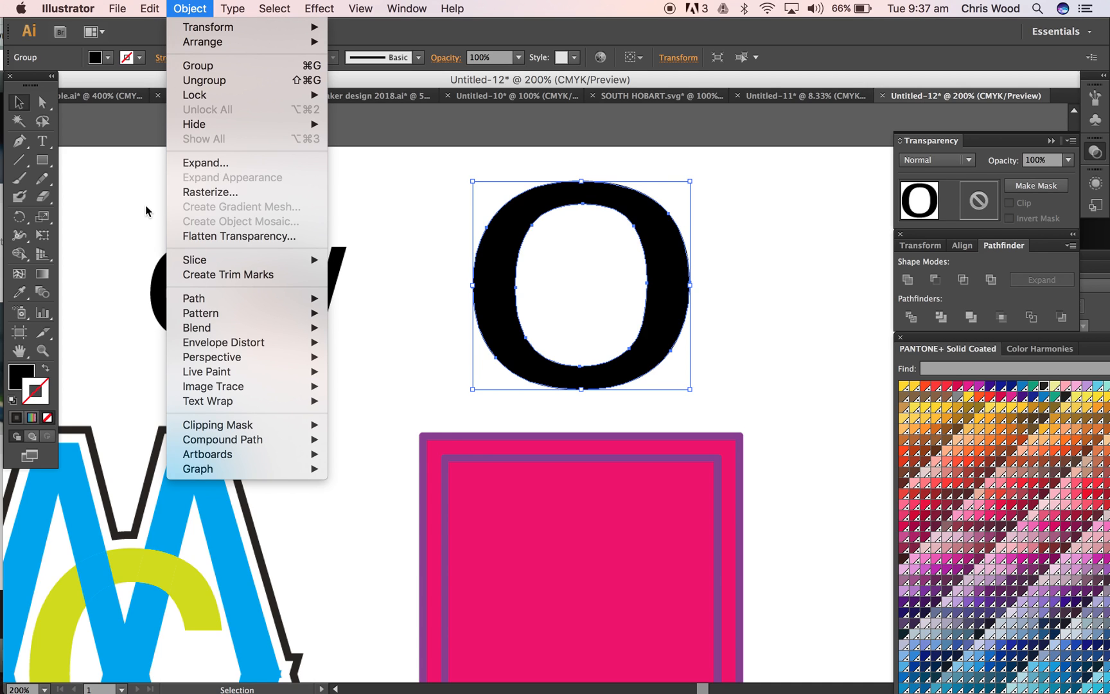
mouse_move(245, 442)
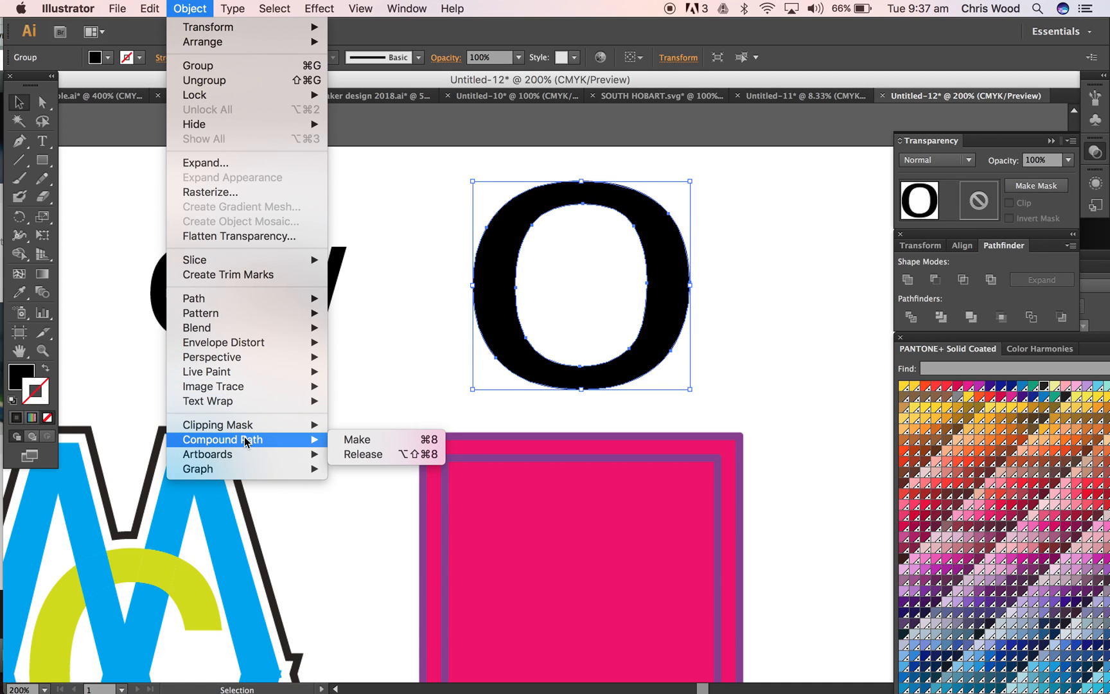
left_click(342, 453)
left_click(563, 318)
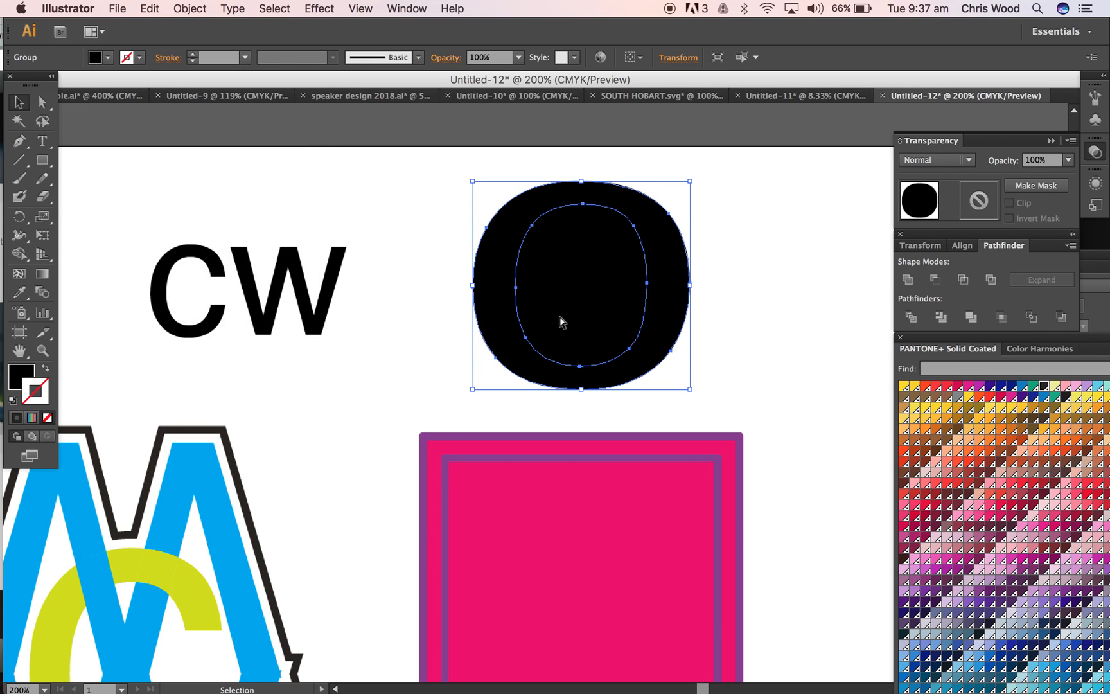
left_click(693, 349)
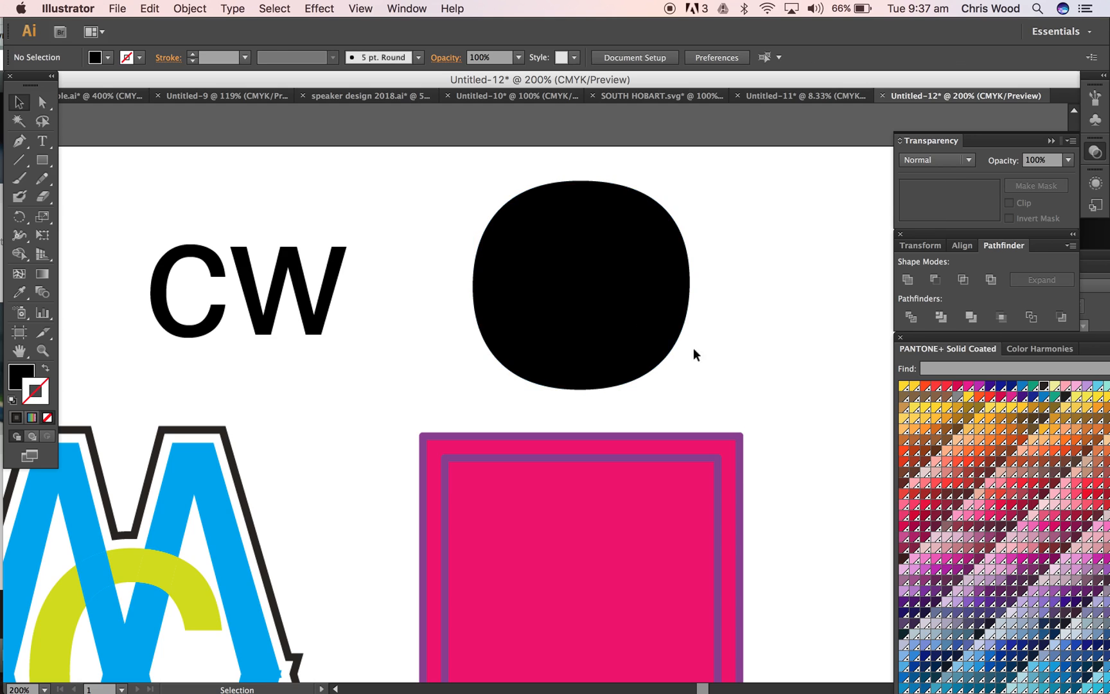
Try moving the O's inner shape out over the CW text, and undo the move
left_click(616, 314)
left_click_drag(617, 315, 424, 313)
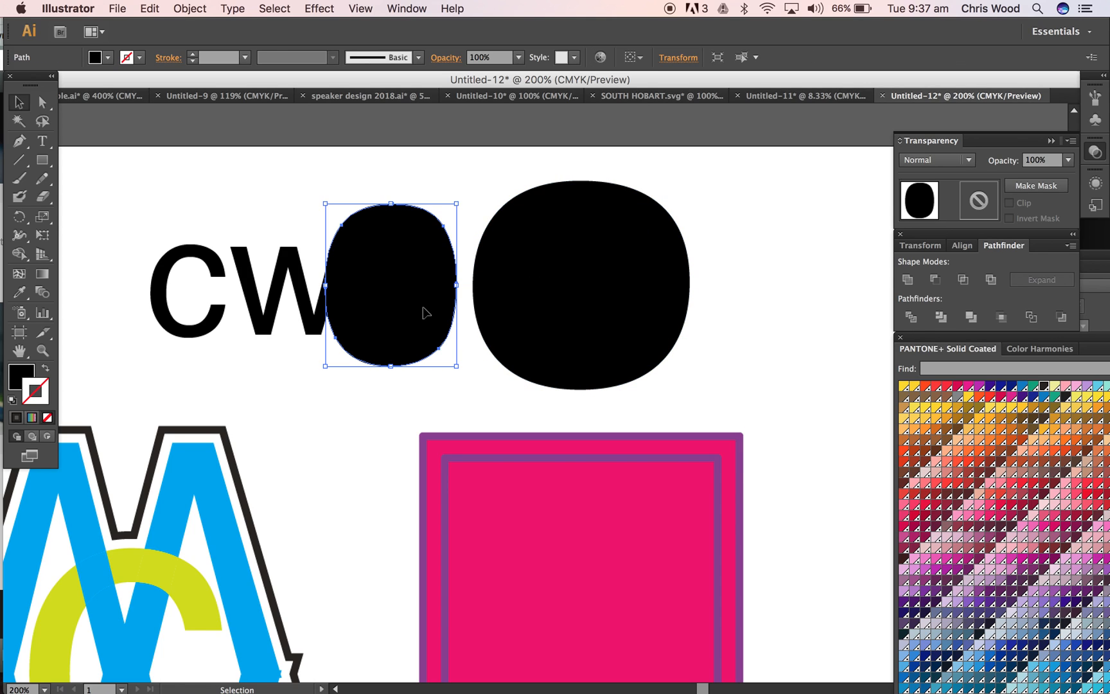
key("super+z")
left_click(802, 332)
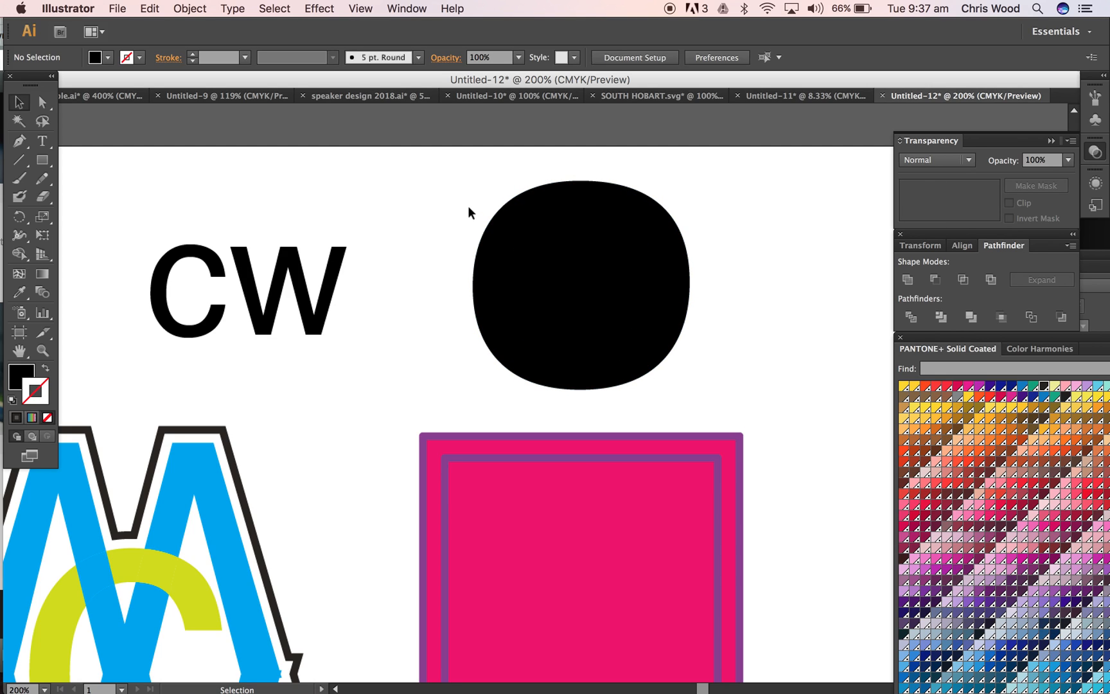
Shift the O's inner shape slightly right and make a compound path from the inner and outer shapes
left_click_drag(568, 259, 584, 260)
left_click(736, 283)
left_click_drag(446, 166, 684, 330)
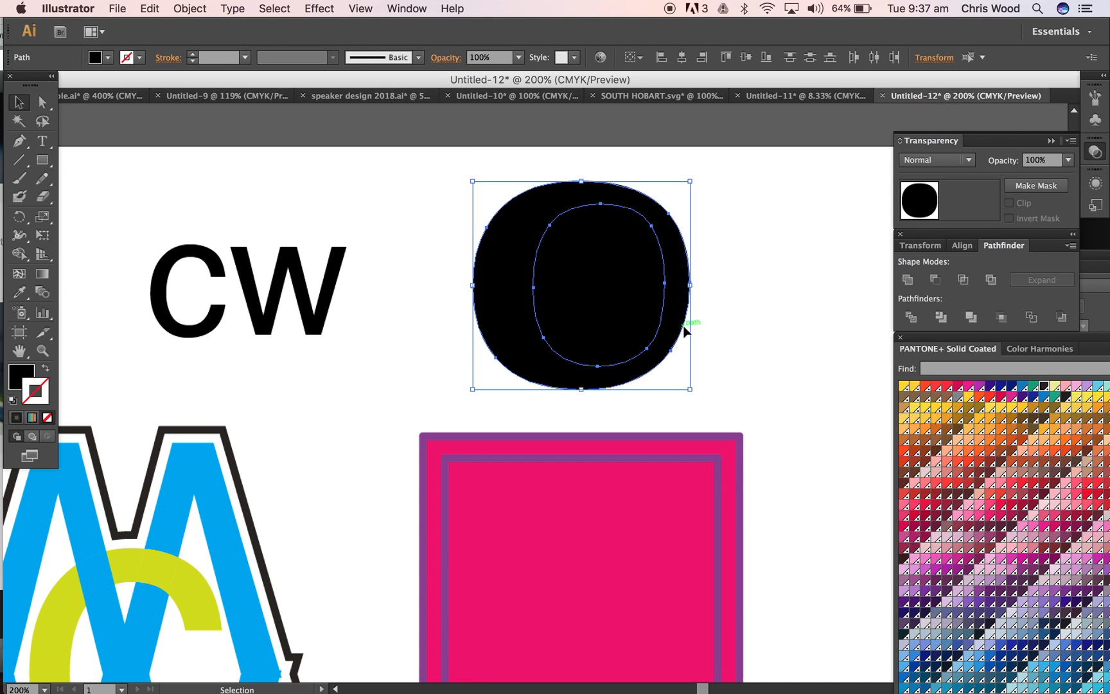
left_click(189, 7)
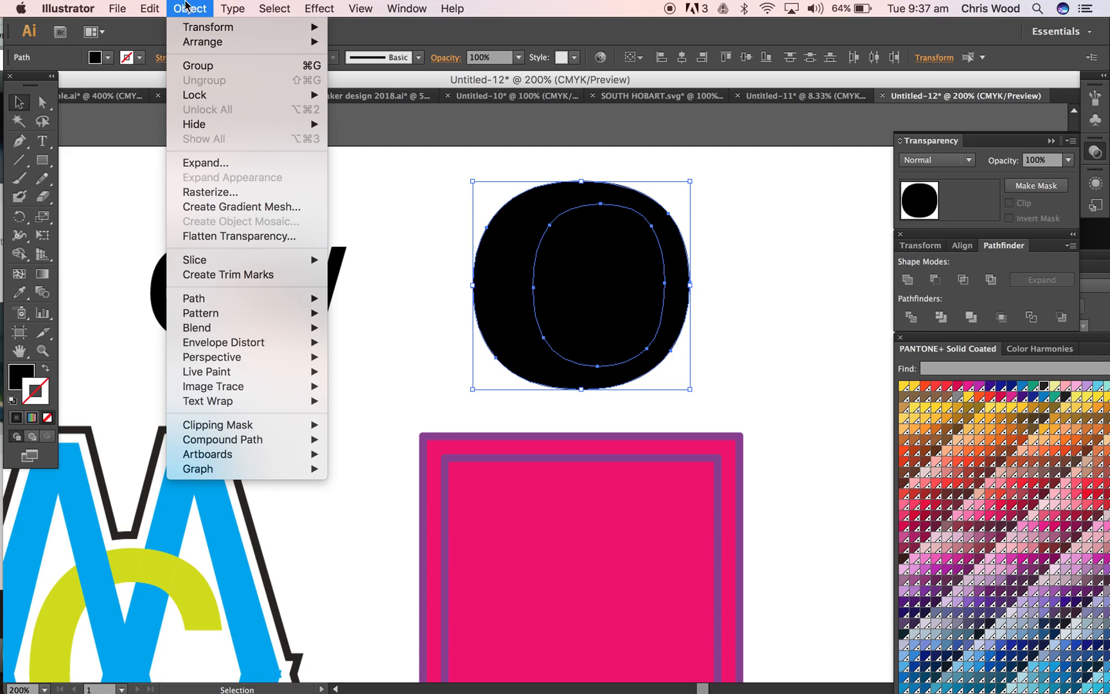
mouse_move(302, 439)
left_click(359, 440)
left_click(749, 341)
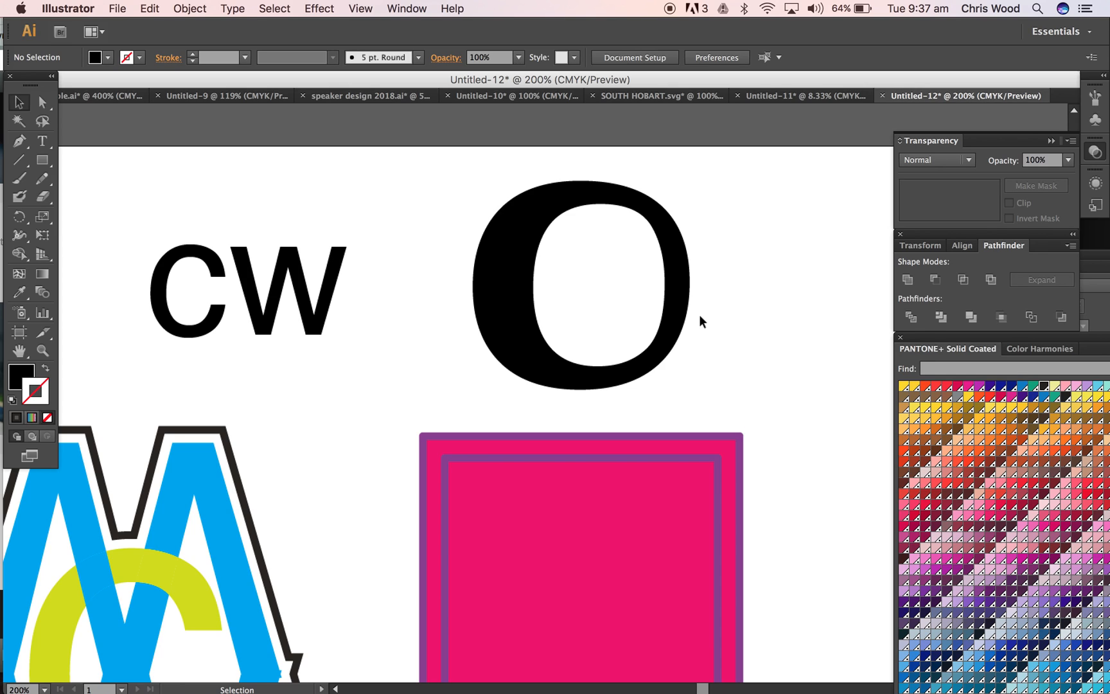
Select both pink rectangles and make them a compound path so the smaller one cuts out the larger
scroll(743, 345, "down", 3)
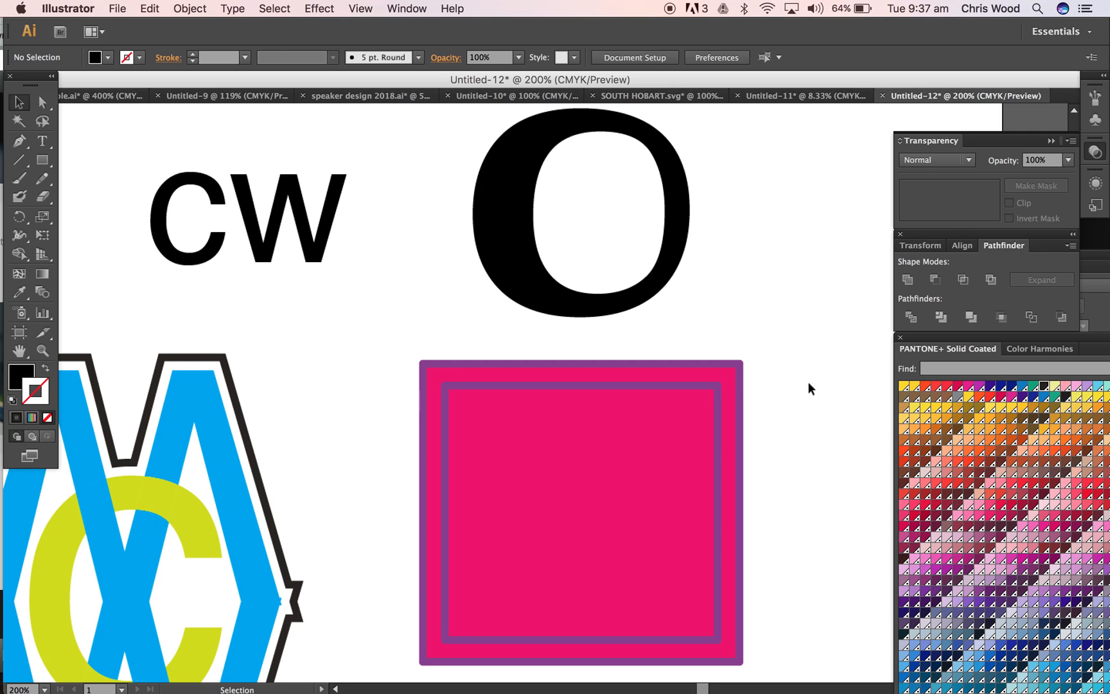
left_click(607, 449)
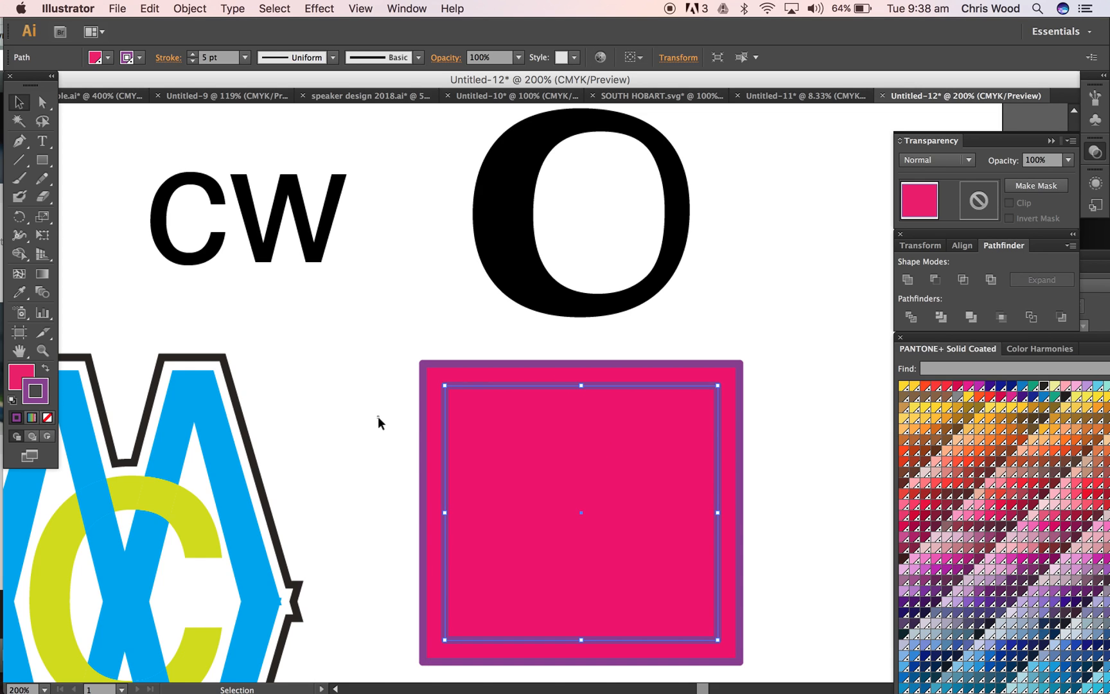
left_click(376, 396)
left_click(506, 426)
left_click(415, 424)
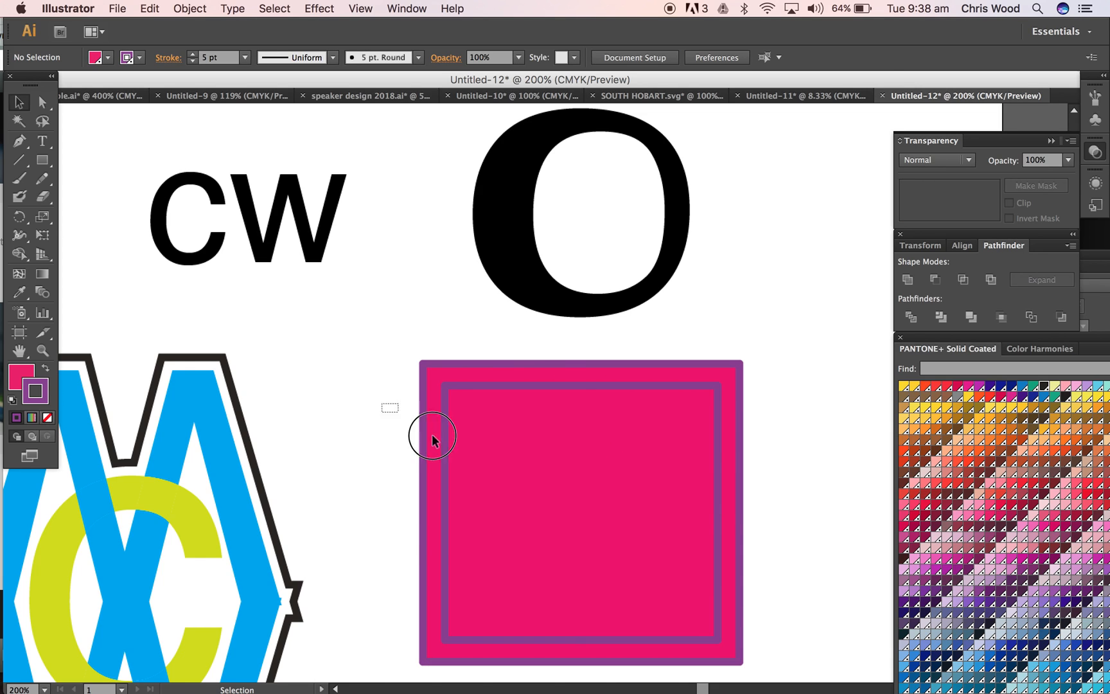
left_click(629, 551)
left_click(190, 8)
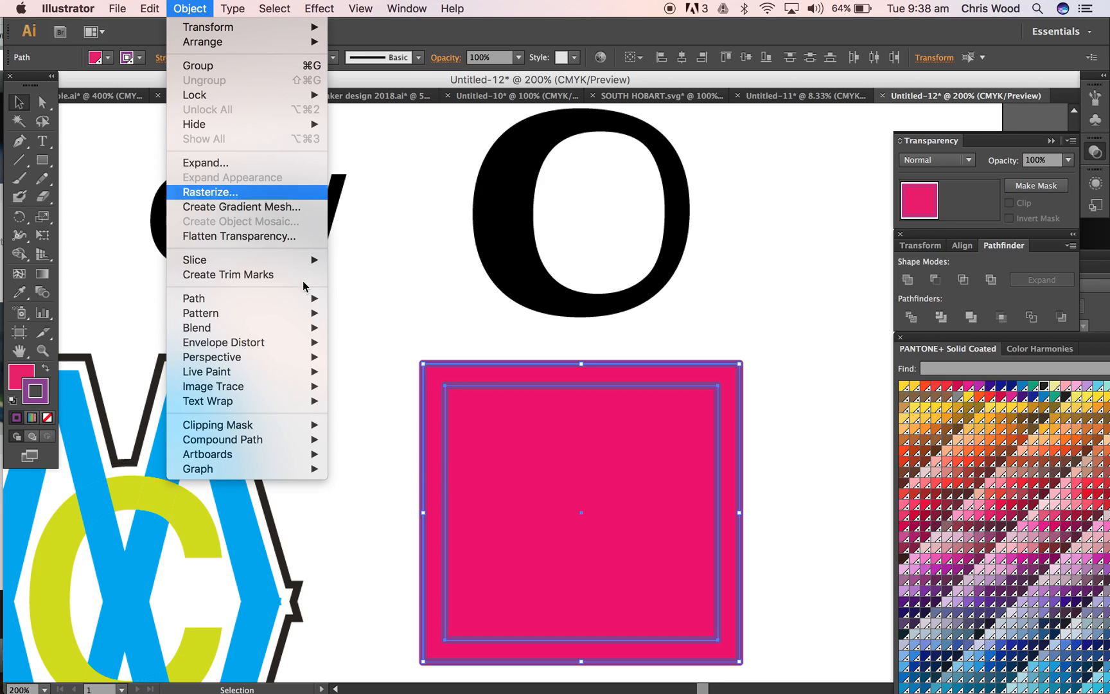
mouse_move(280, 441)
left_click(376, 439)
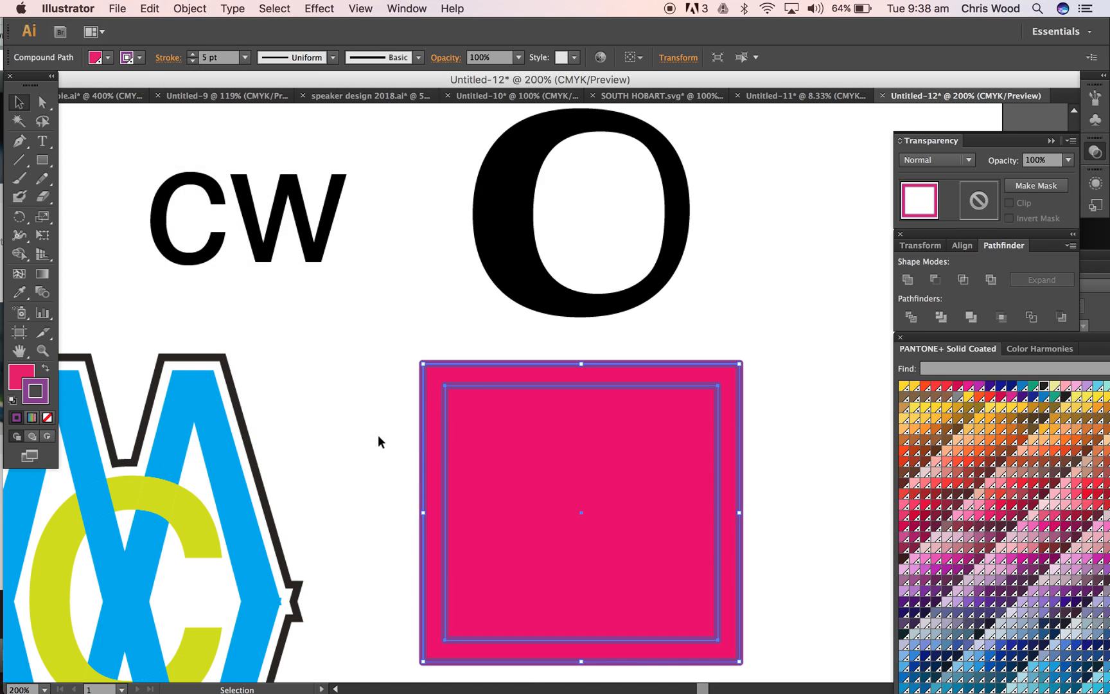
left_click(379, 435)
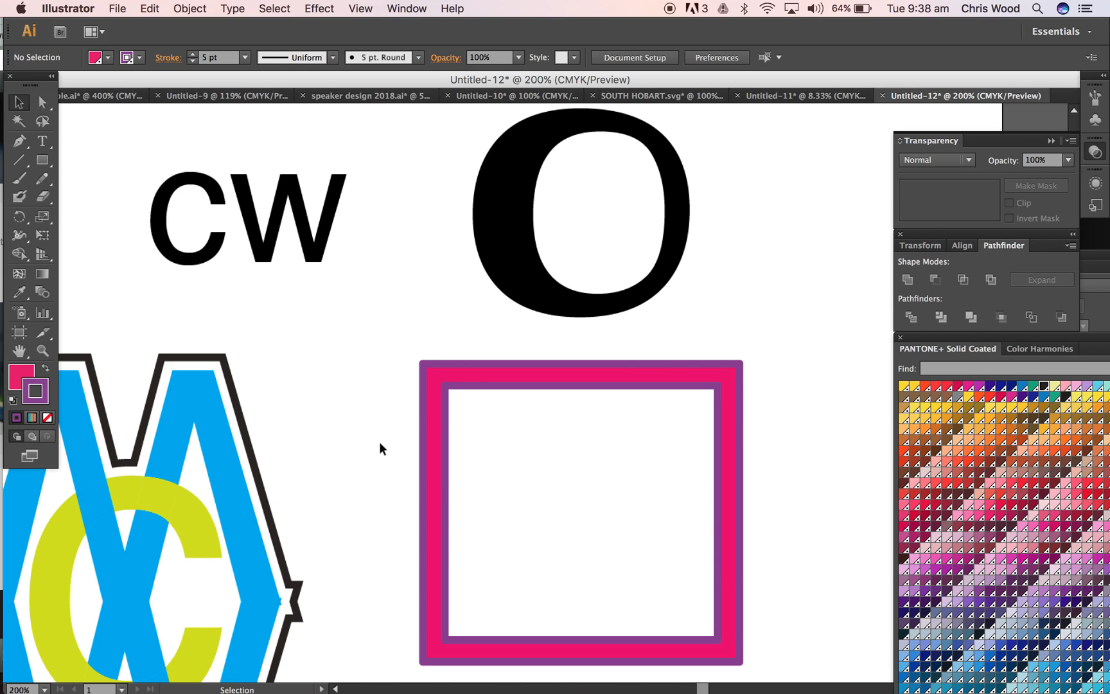
Open the Metals gradient swatch library
key("super+minus")
key("super+minus")
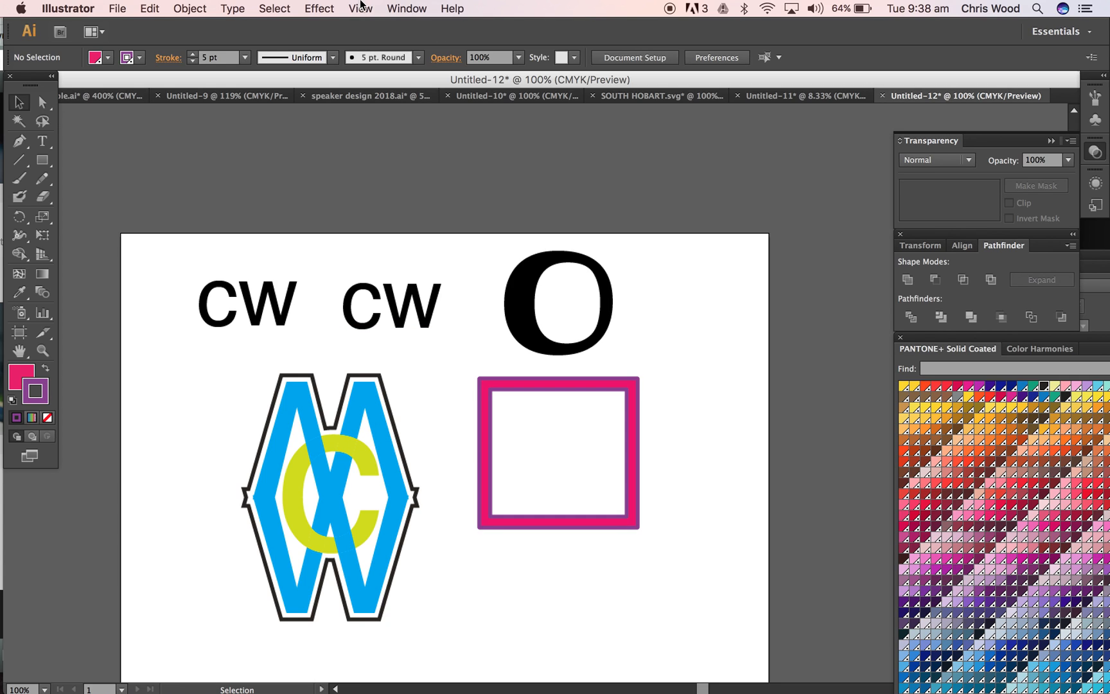
left_click(395, 8)
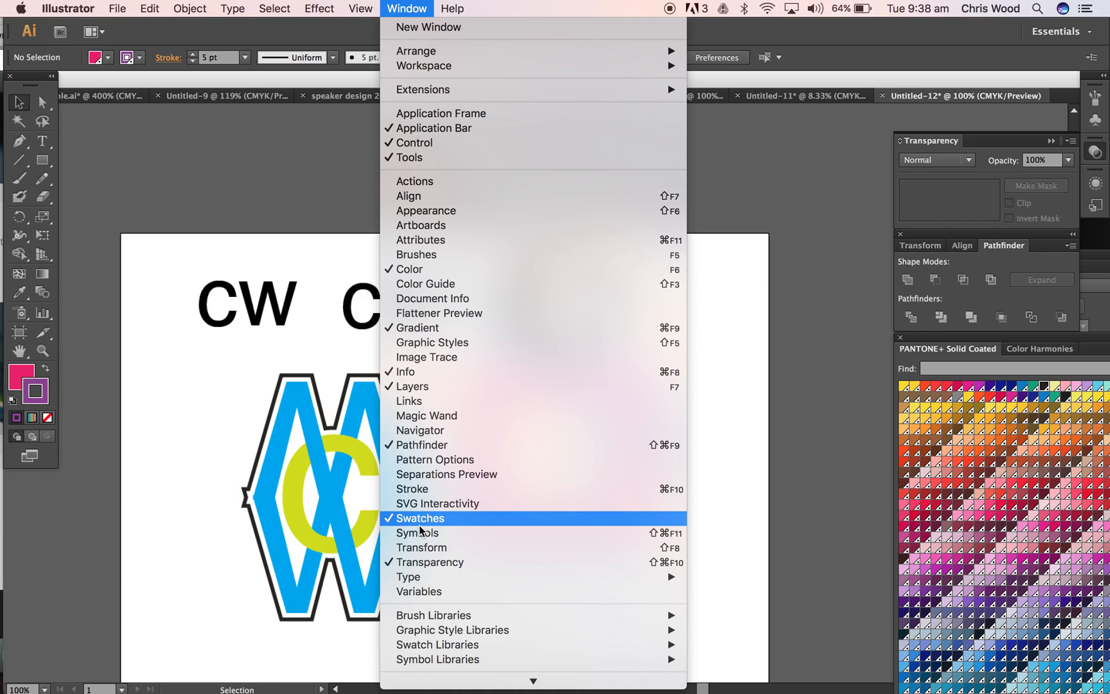
mouse_move(450, 644)
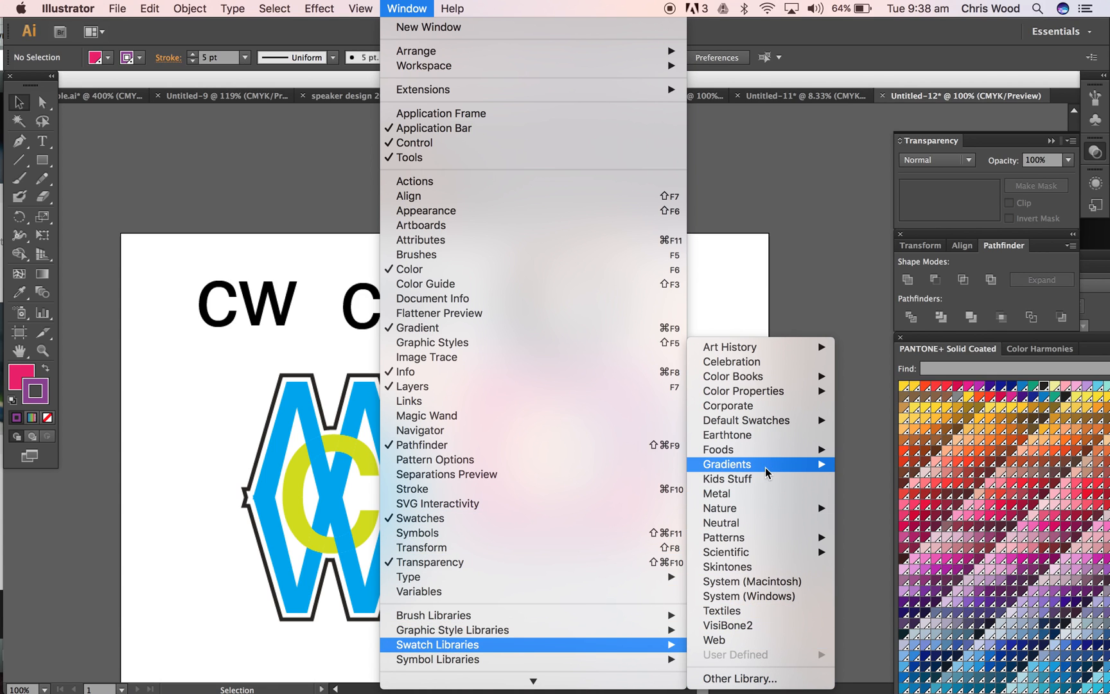
mouse_move(782, 378)
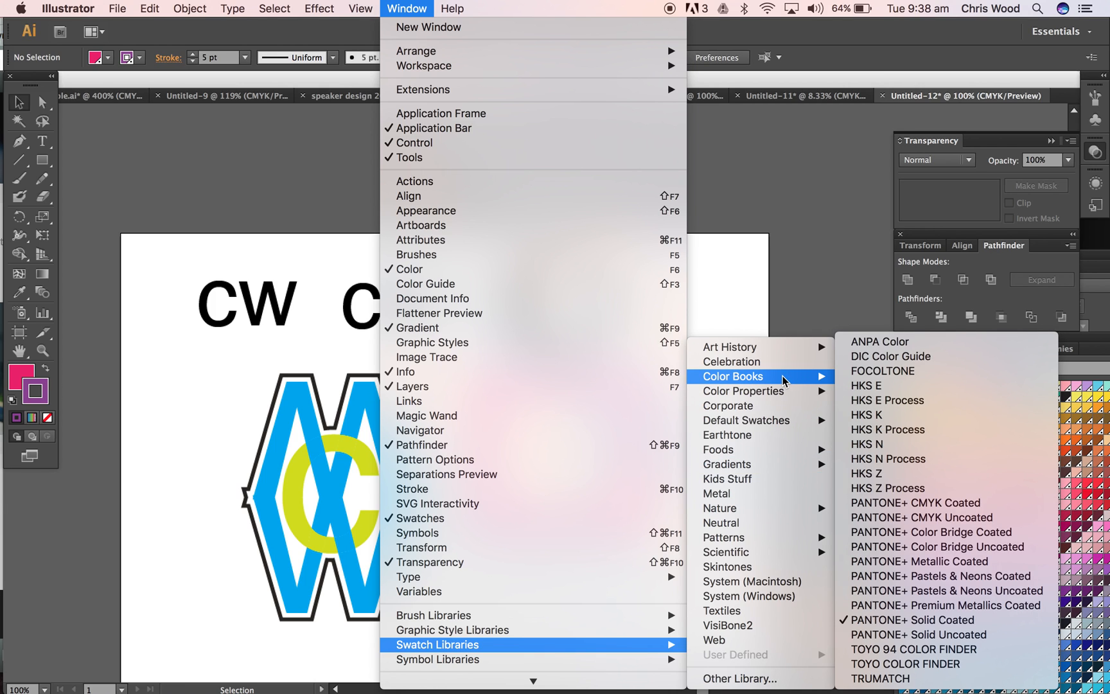
mouse_move(782, 464)
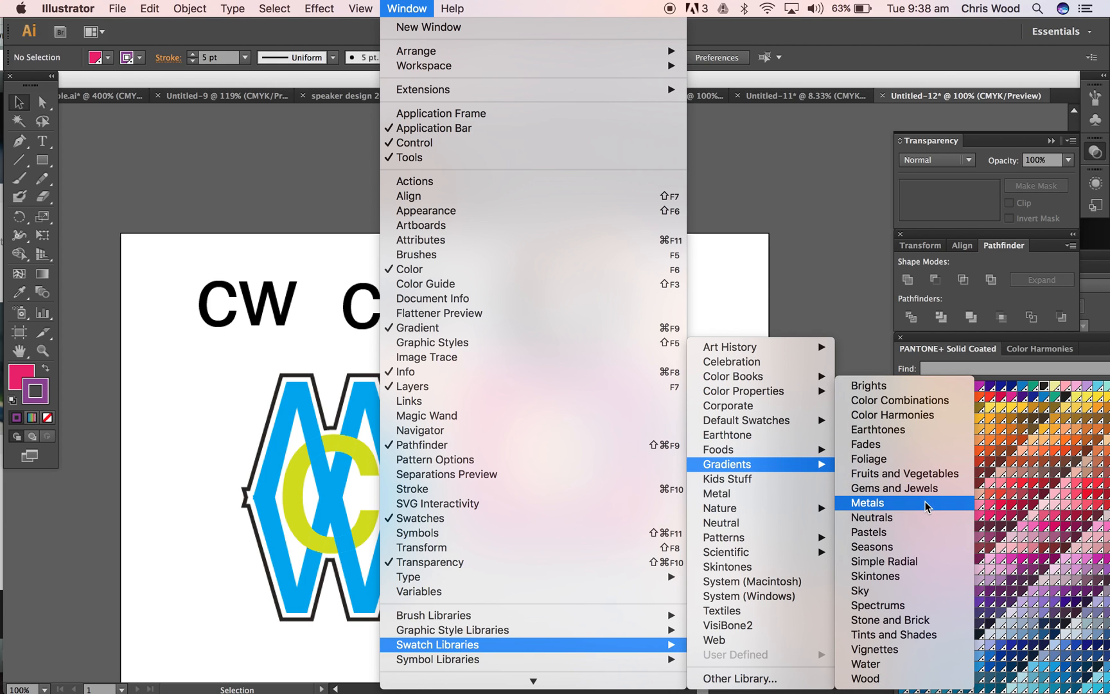
left_click(916, 503)
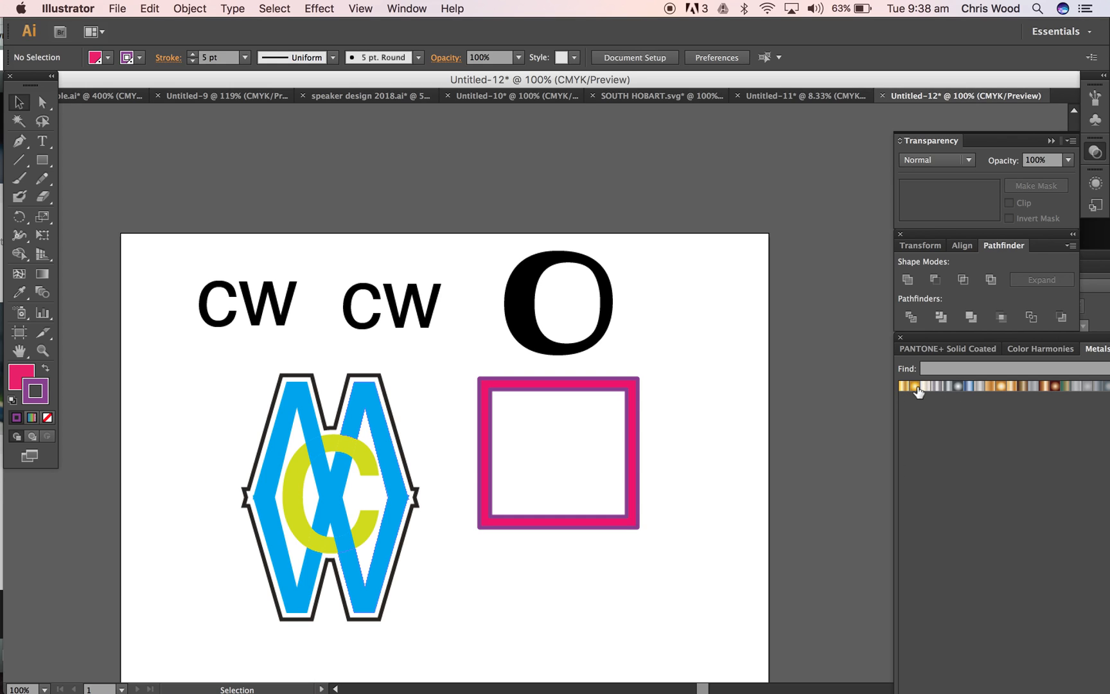
Apply the first gold gradient from the Metals library to the stroke of the blue W's right half in the monogram
left_click_drag(903, 389, 632, 437)
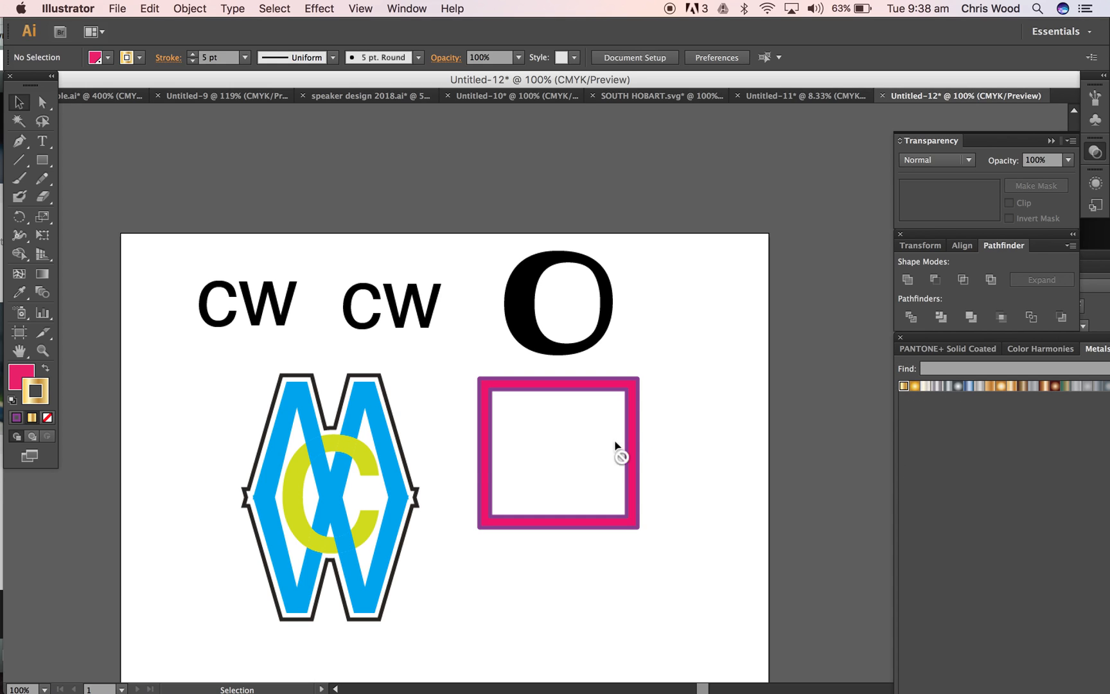
left_click_drag(389, 473, 389, 468)
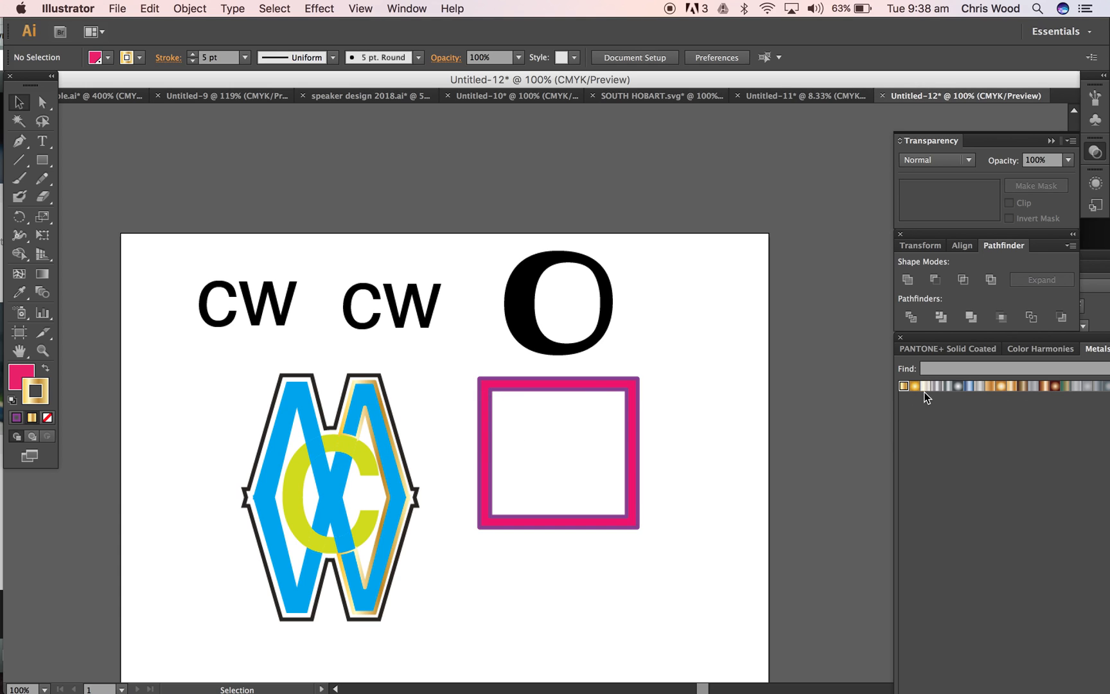
mouse_move(904, 388)
left_mouse_down()
mouse_move(312, 449)
mouse_move(354, 438)
left_mouse_up()
Fill the O with a silver gradient from the Metals library and move it slightly down and left, closer to the pink frame
left_click(523, 308)
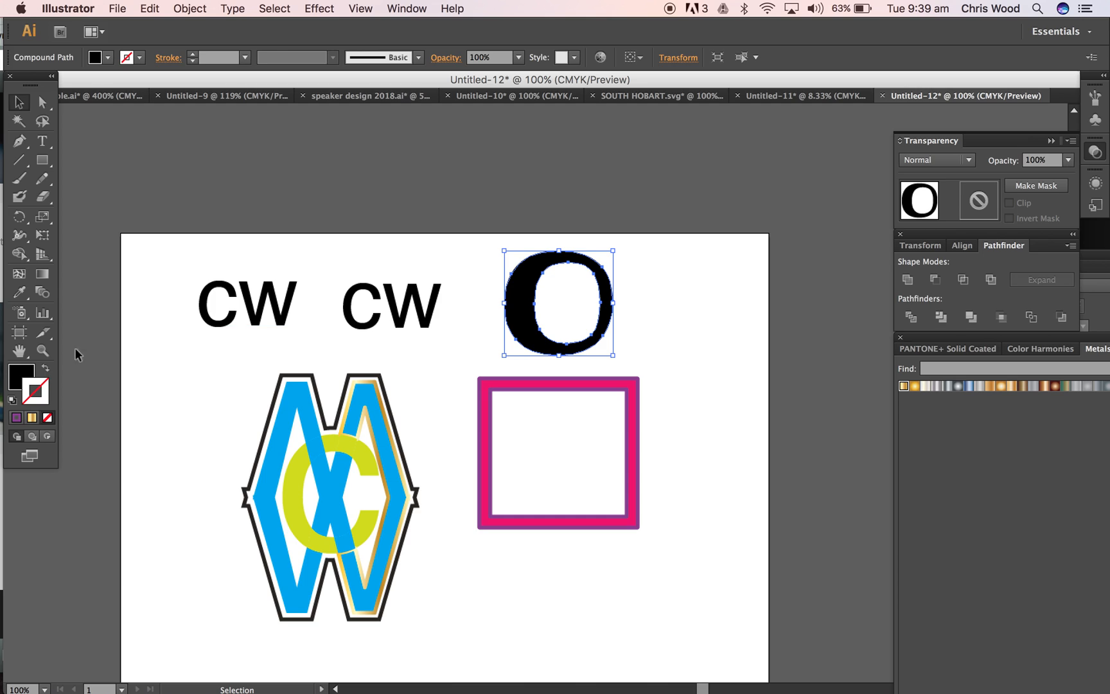
left_click(26, 383)
left_click_drag(936, 386, 527, 308)
left_click(686, 324)
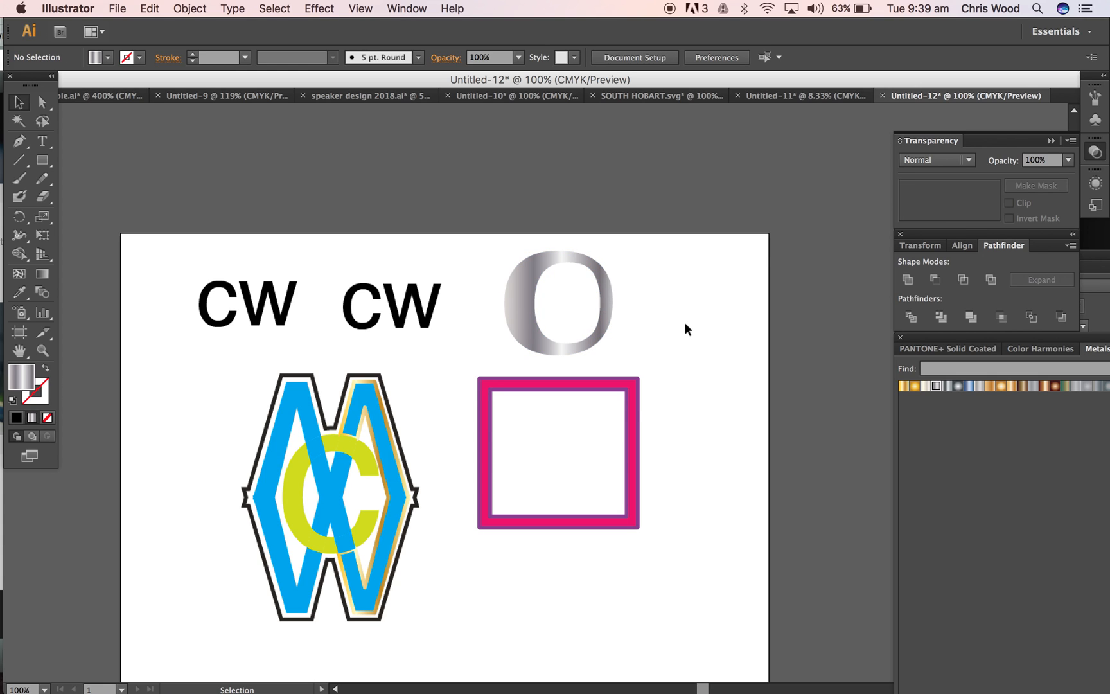
mouse_move(511, 299)
left_mouse_down()
mouse_move(559, 538)
mouse_move(522, 459)
mouse_move(529, 324)
mouse_move(504, 312)
left_mouse_up()
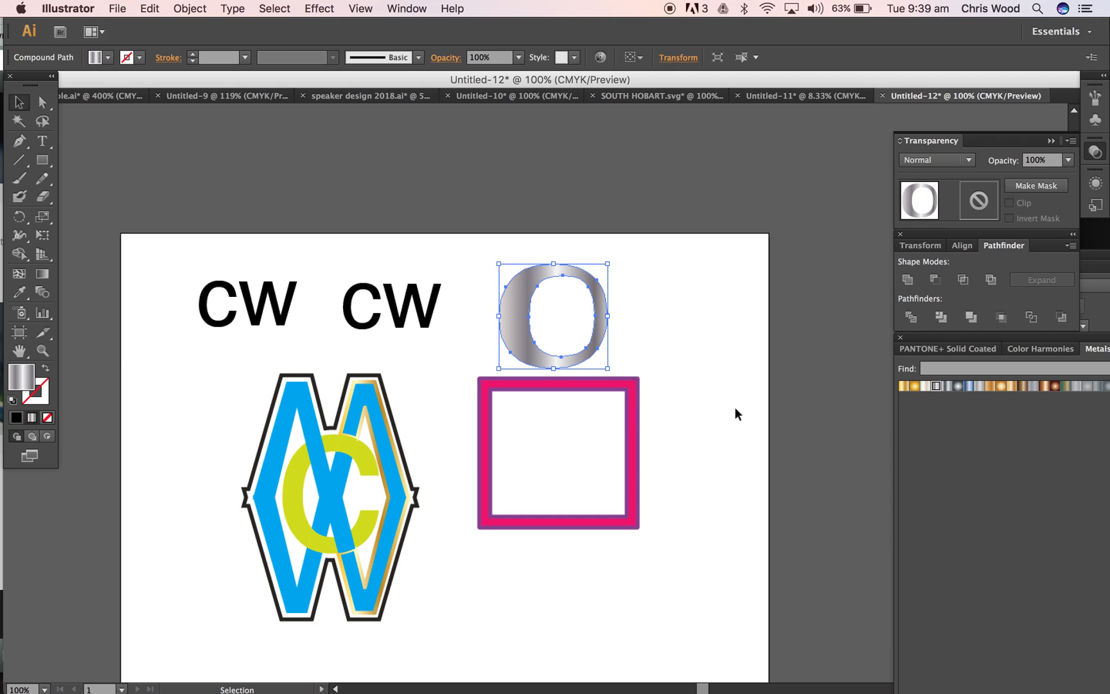
scroll(598, 388, "down", 5)
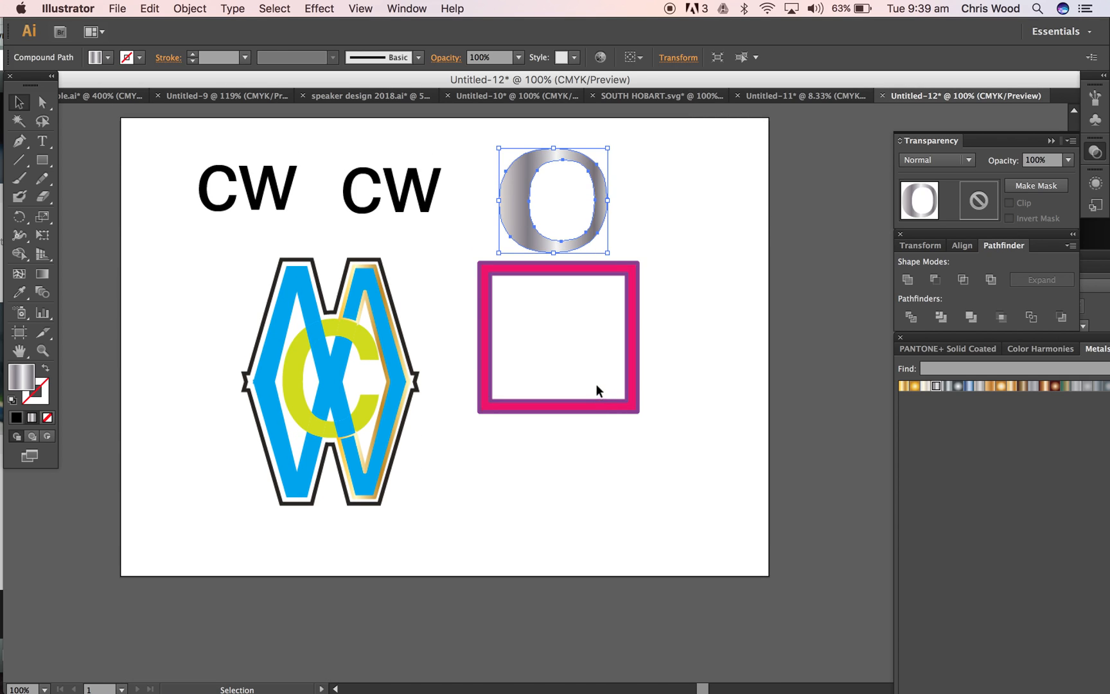